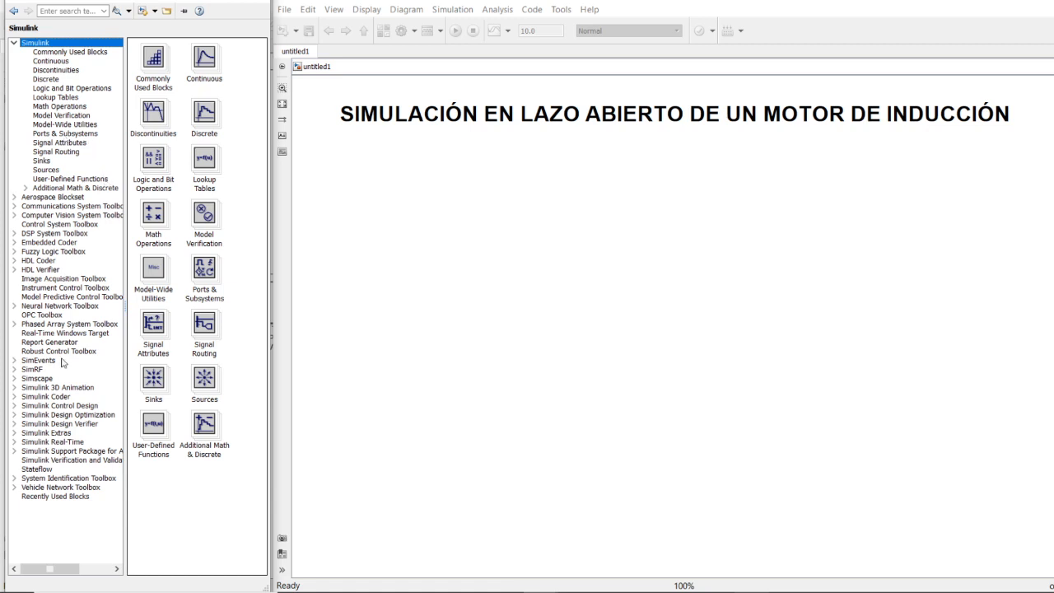
Open the Machines library under Simscape, SimPowerSystems, Specialized Technology in the block library
click(14, 379)
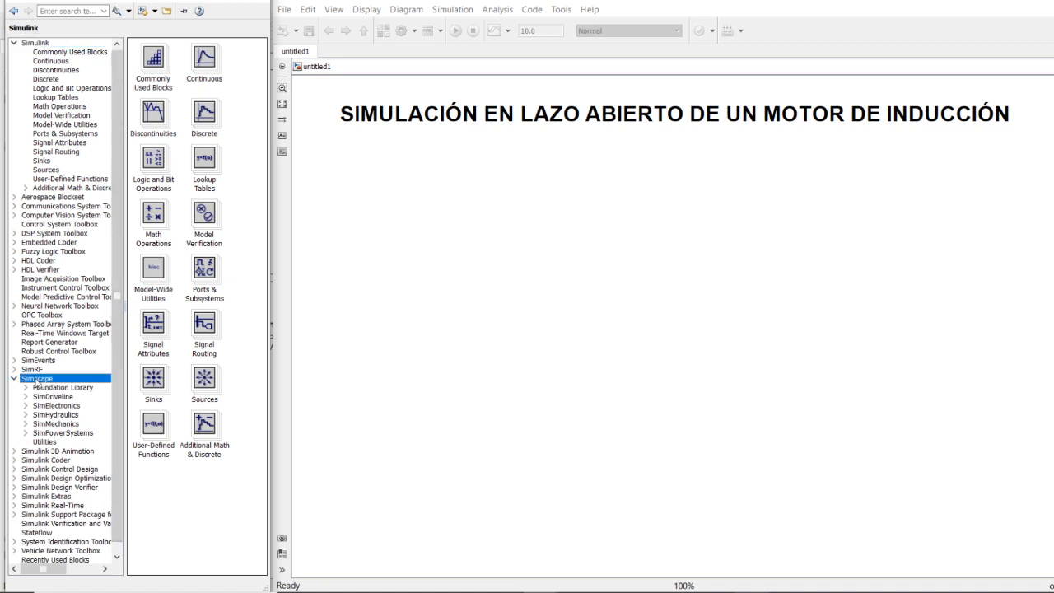
click(37, 379)
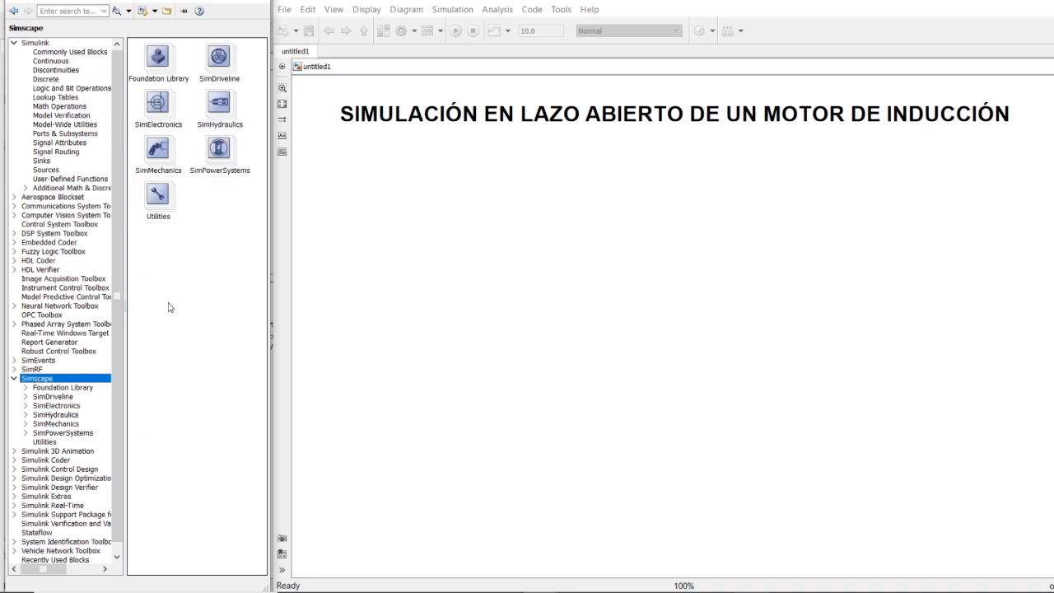
drag(130, 325, 137, 323)
scroll(127, 368, down, 1)
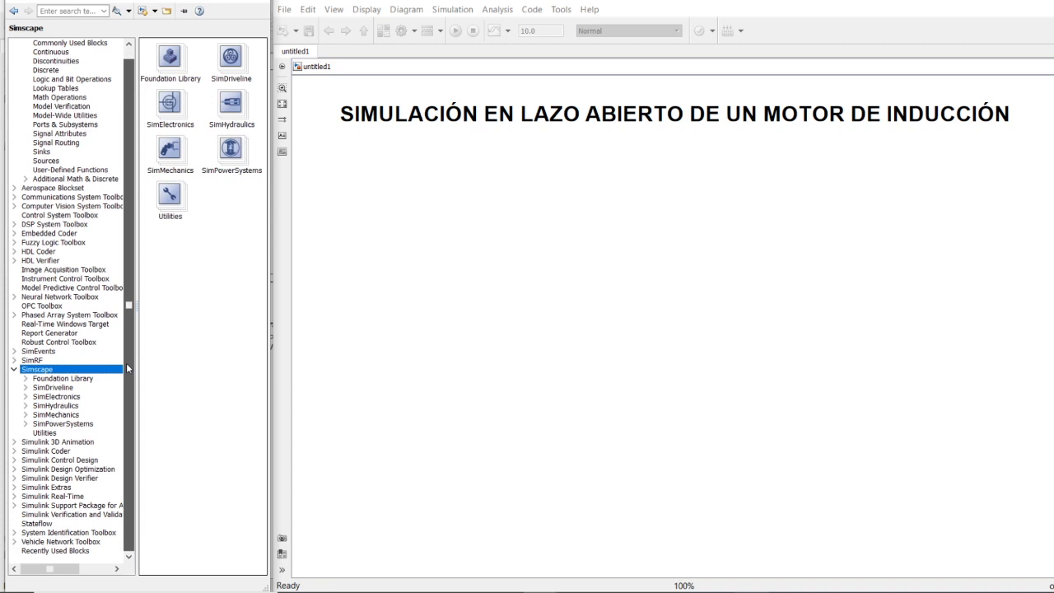
click(51, 424)
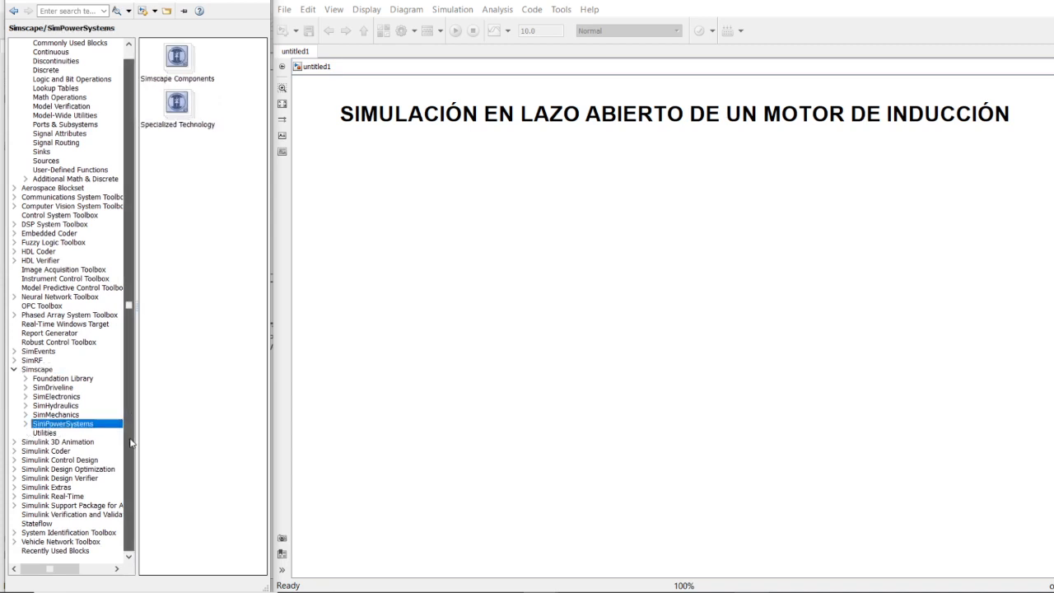
click(26, 423)
scroll(117, 415, down, 4)
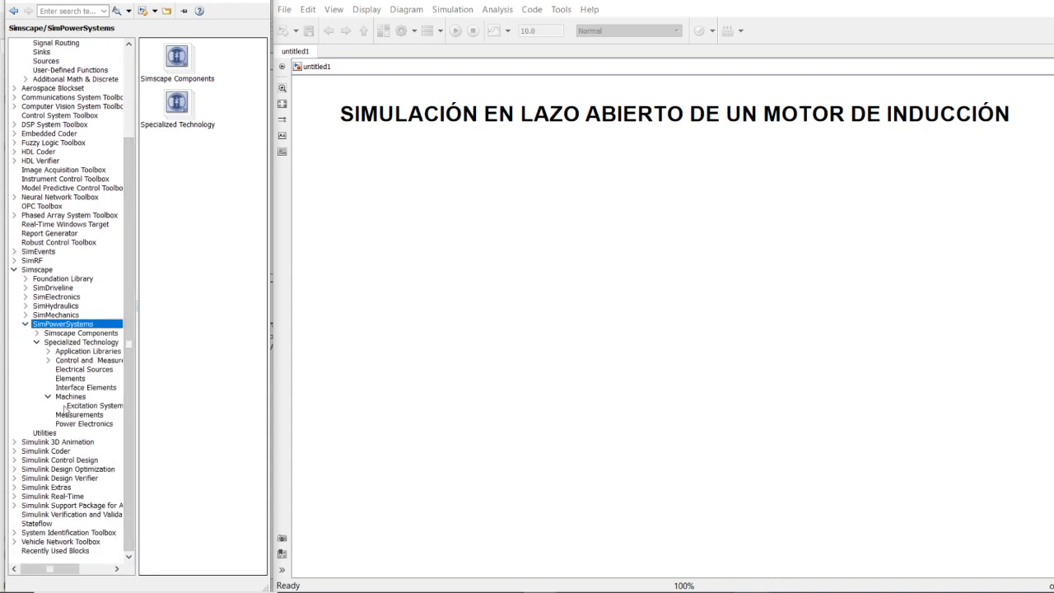
click(61, 400)
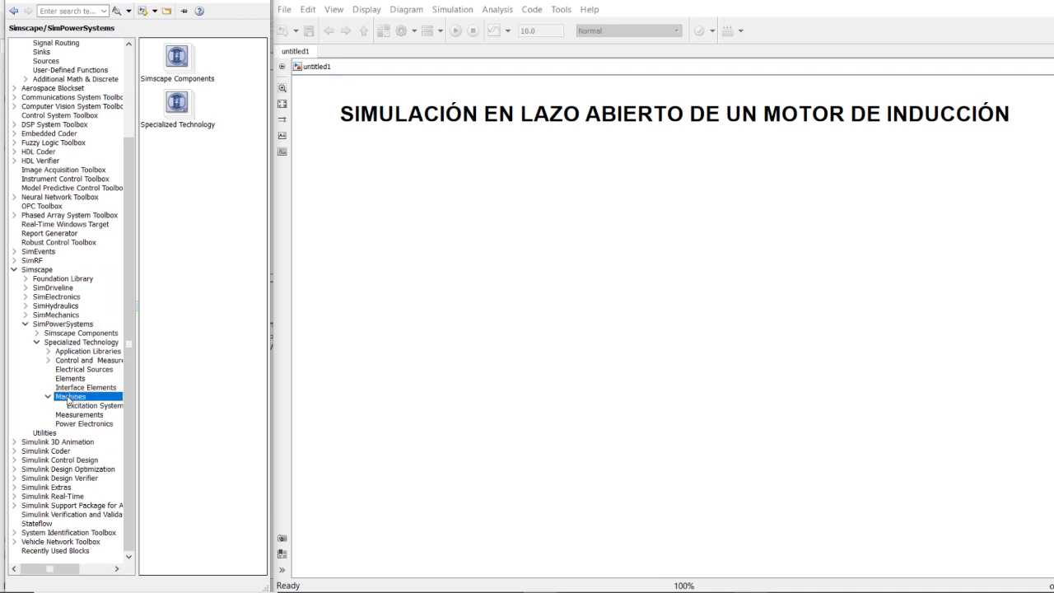
click(265, 308)
drag(264, 308, 258, 287)
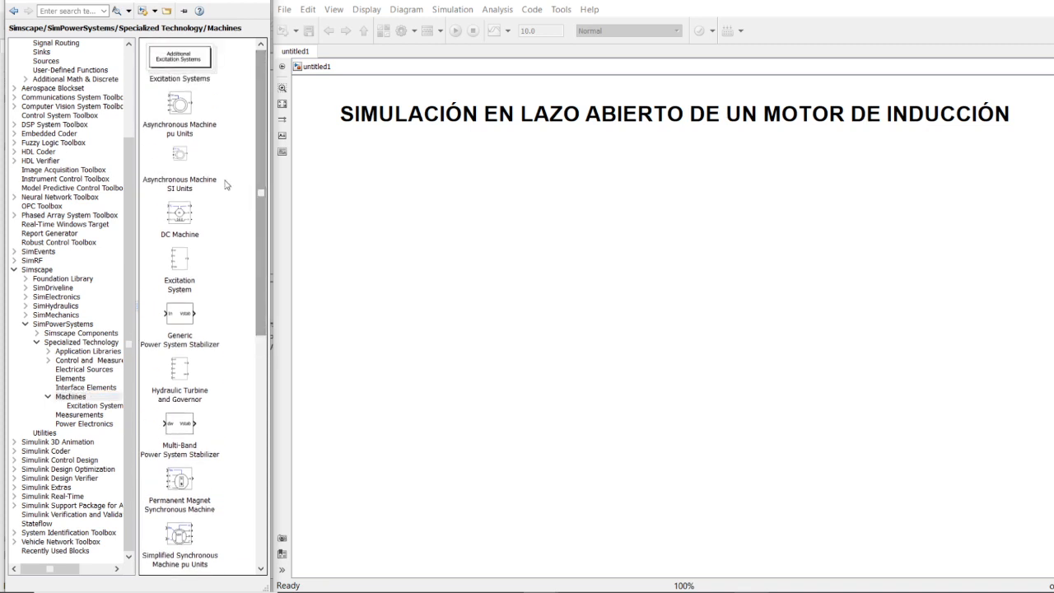
Add an Asynchronous Machine SI Units block to the model and position it in the middle of the canvas
click(187, 111)
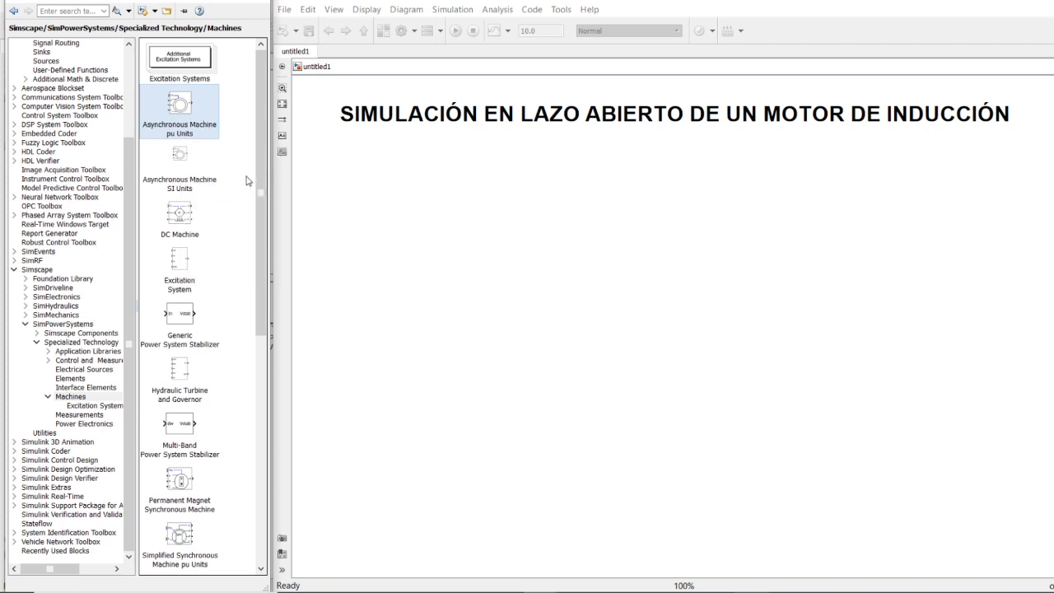
click(186, 164)
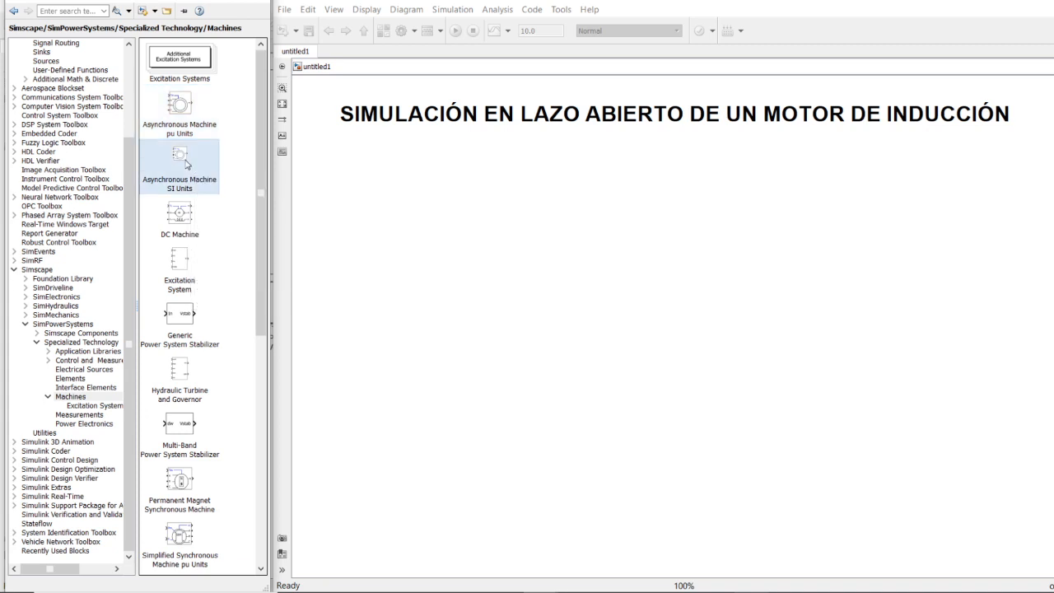
drag(183, 162, 584, 245)
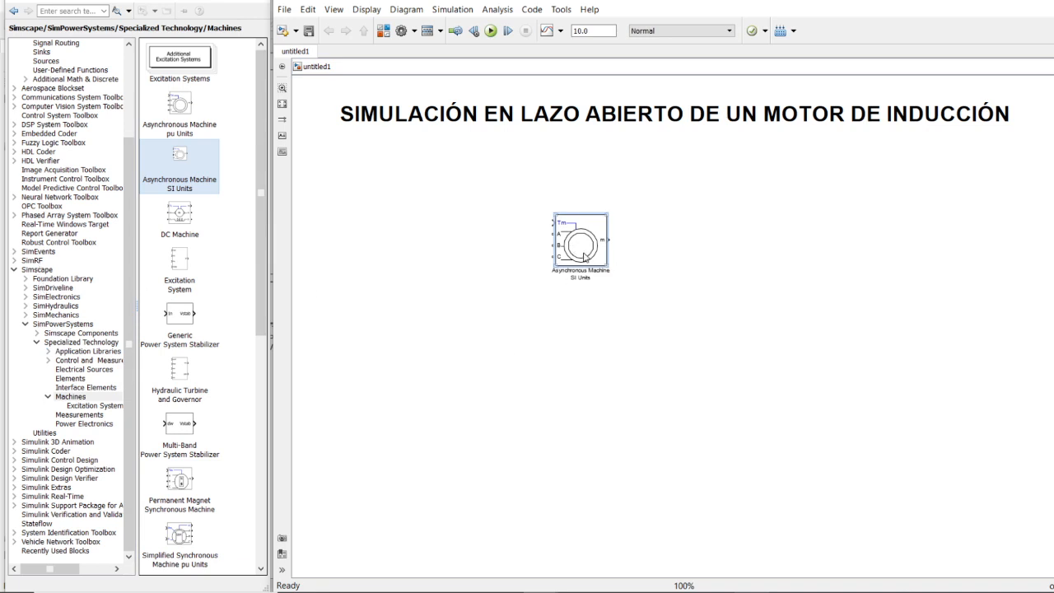
drag(578, 256, 661, 267)
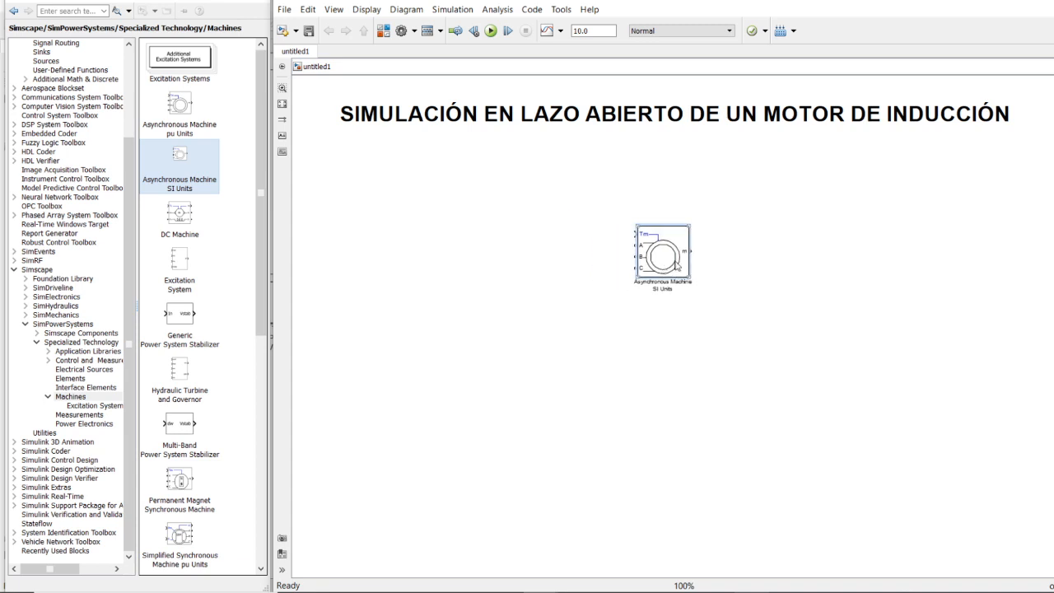
scroll(677, 266, up, 2)
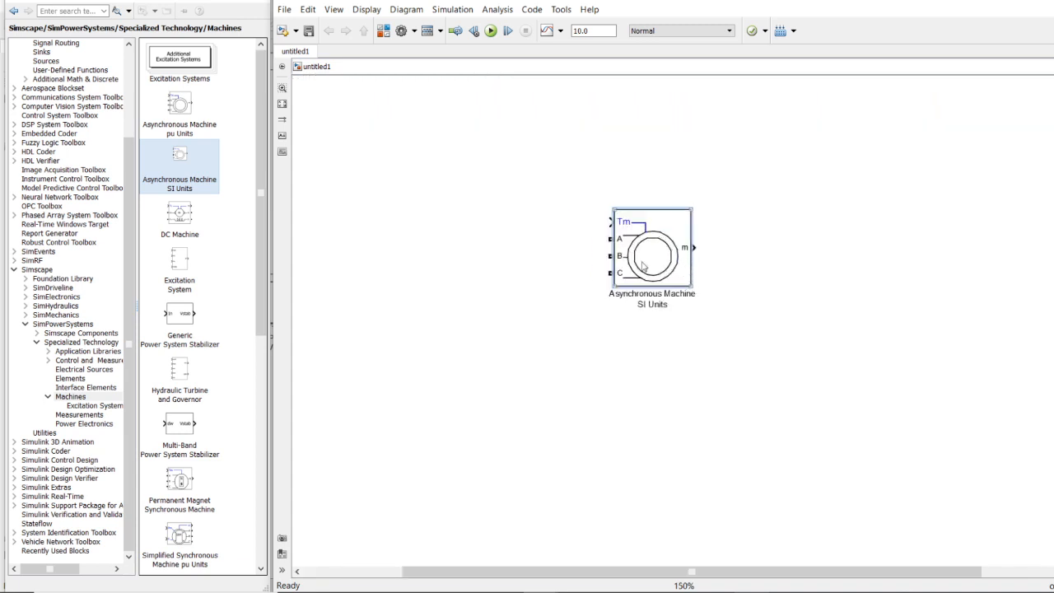
scroll(643, 265, up, 1)
scroll(626, 288, up, 1)
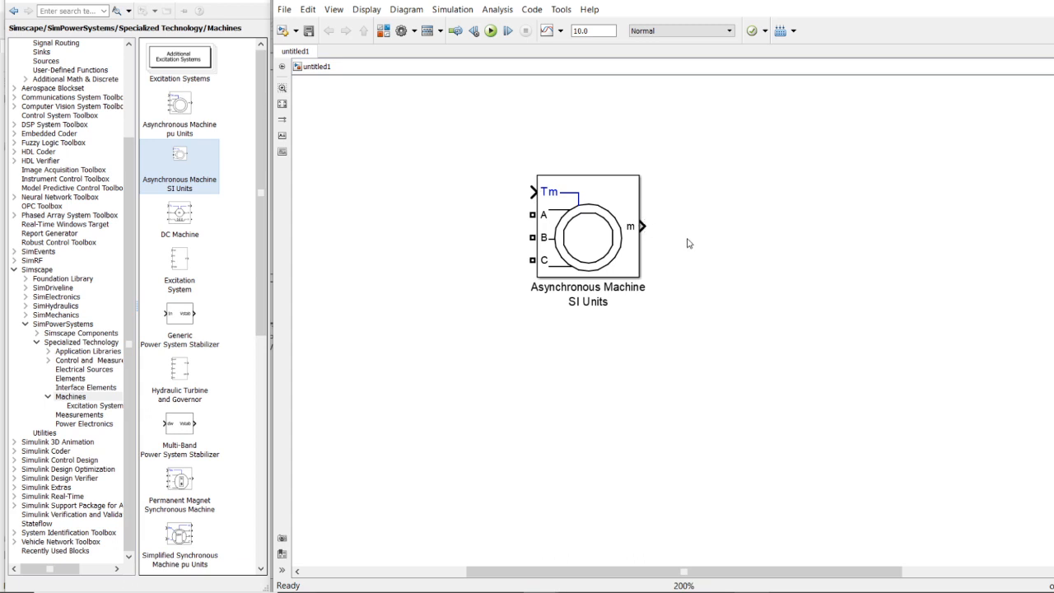
drag(595, 237, 612, 288)
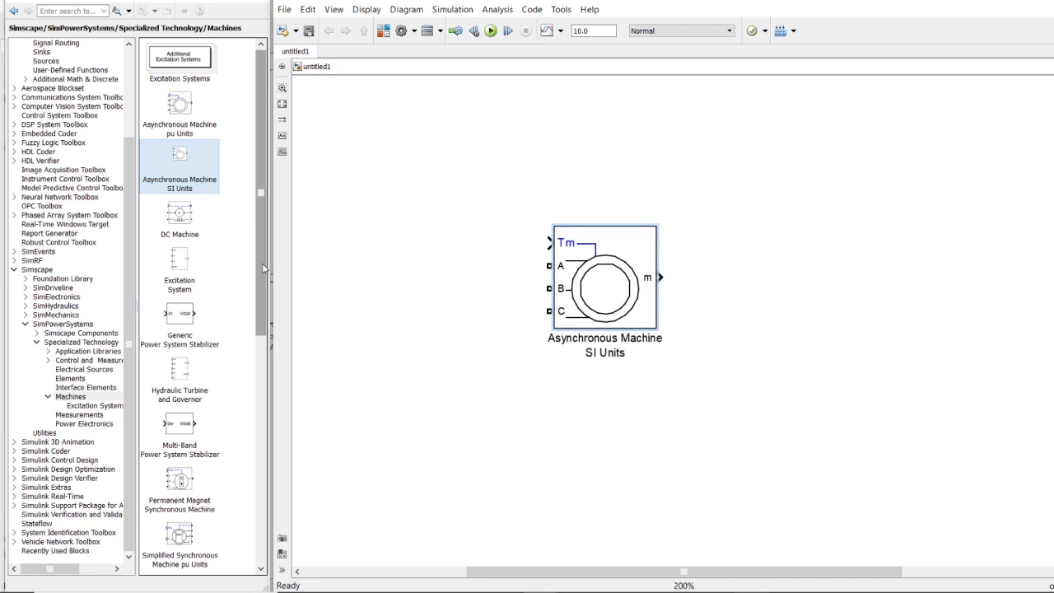
Add a Three-Phase Programmable Voltage Source from the Electrical Sources library, placing it to the left of the asynchronous machine
click(80, 387)
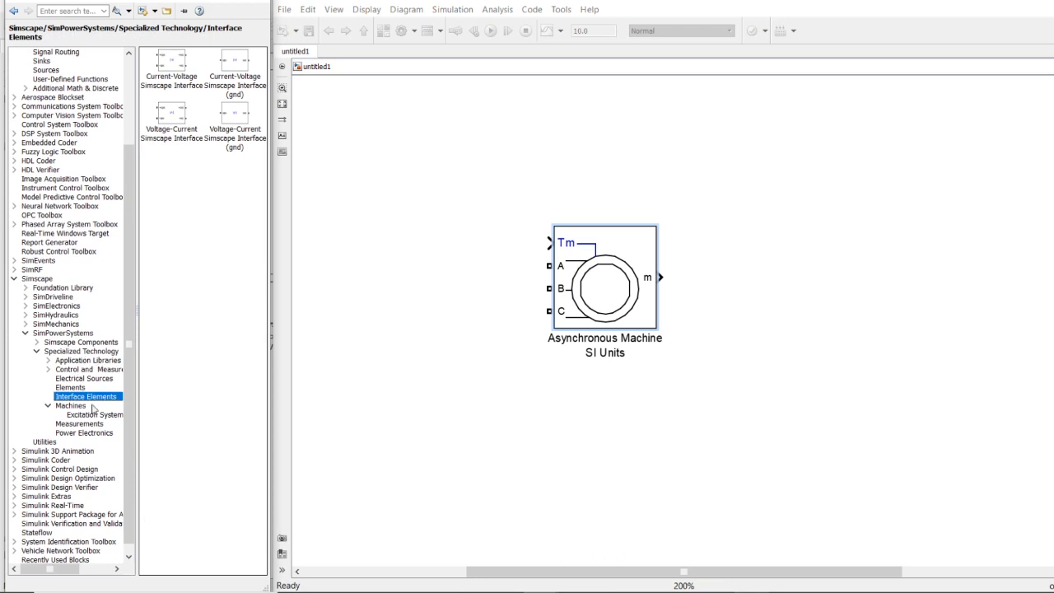
click(79, 432)
click(79, 424)
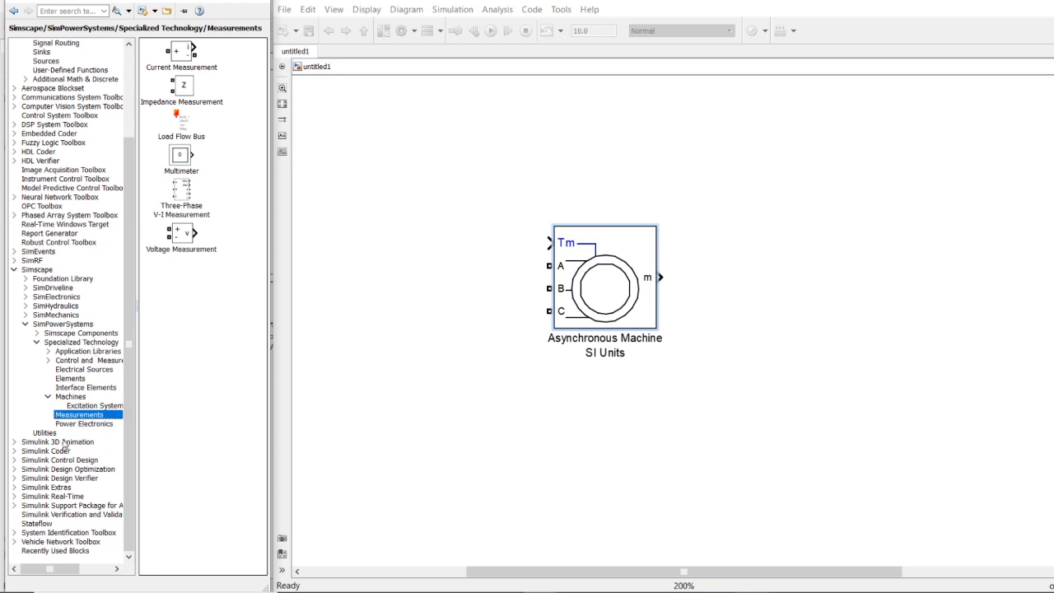
click(89, 407)
click(79, 388)
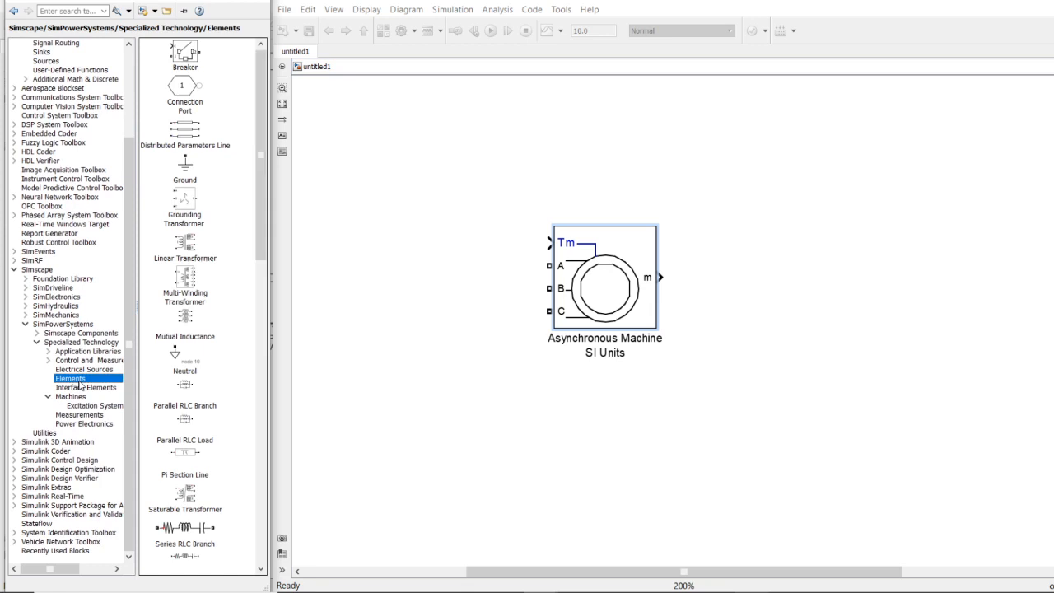
click(82, 369)
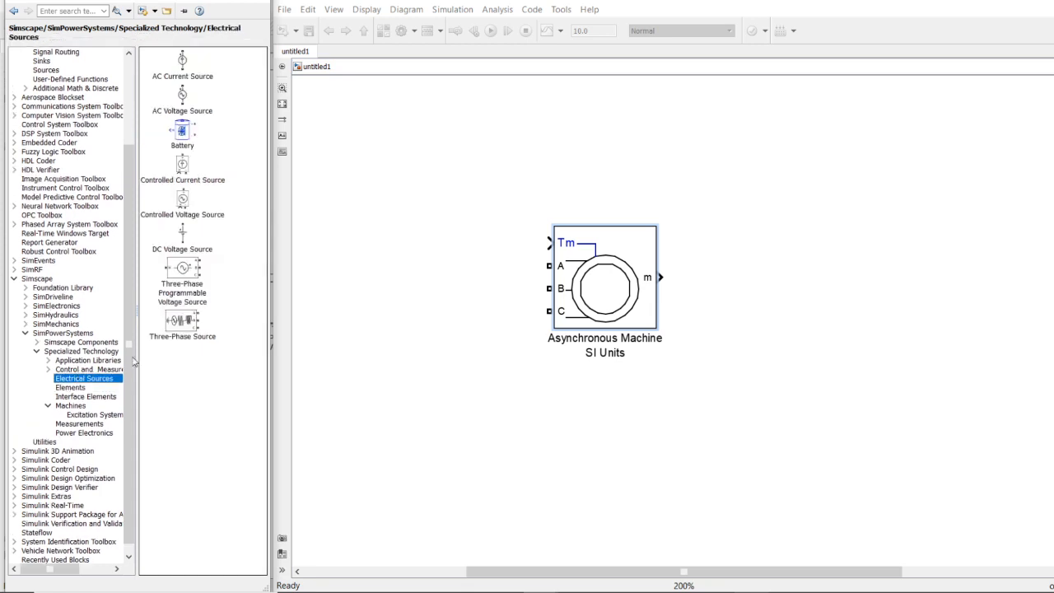
click(197, 288)
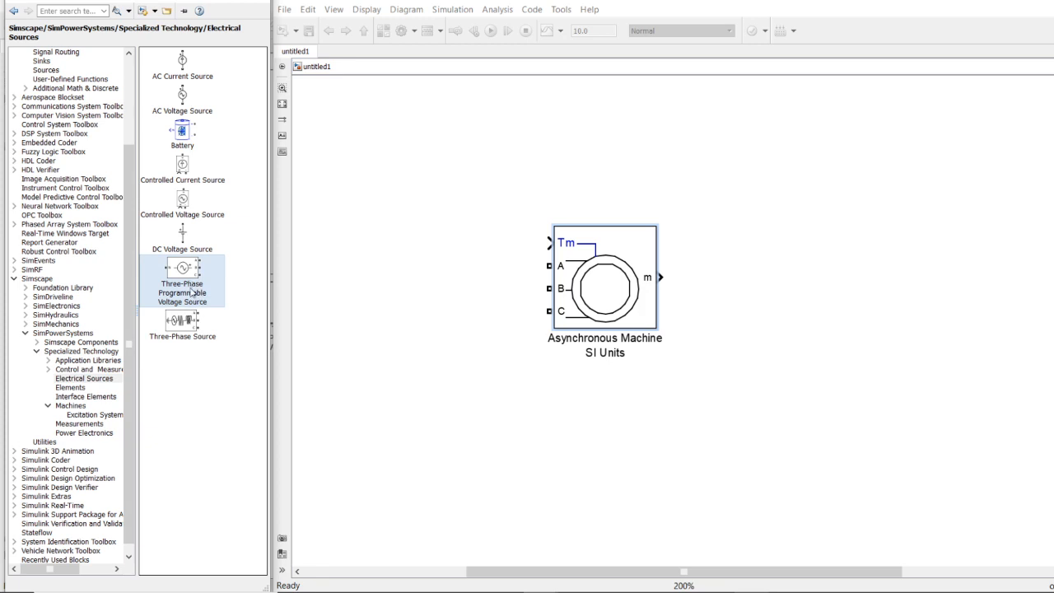
mouse_move(183, 274)
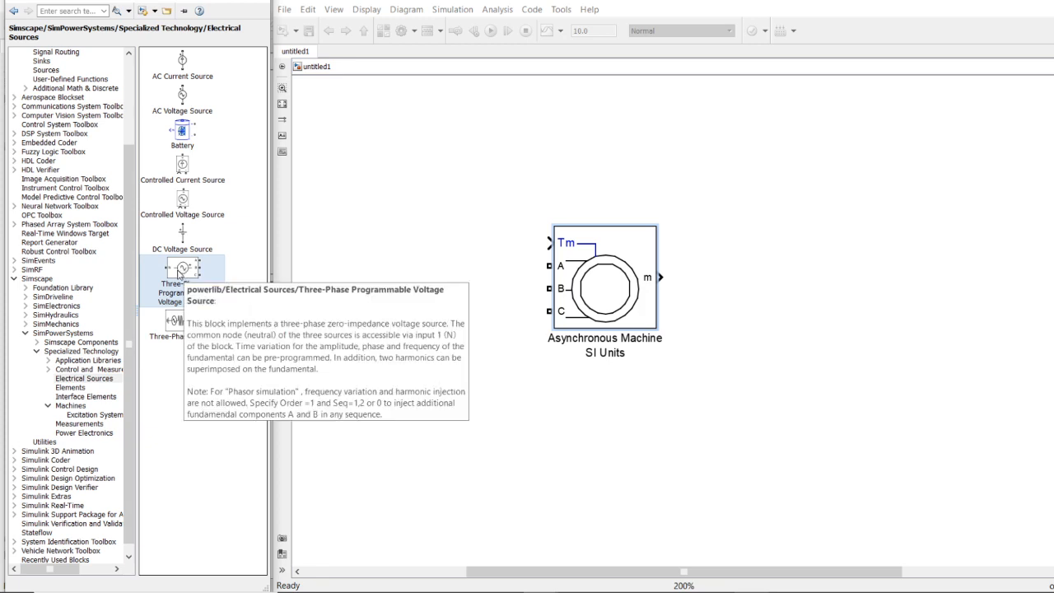
drag(178, 273, 416, 300)
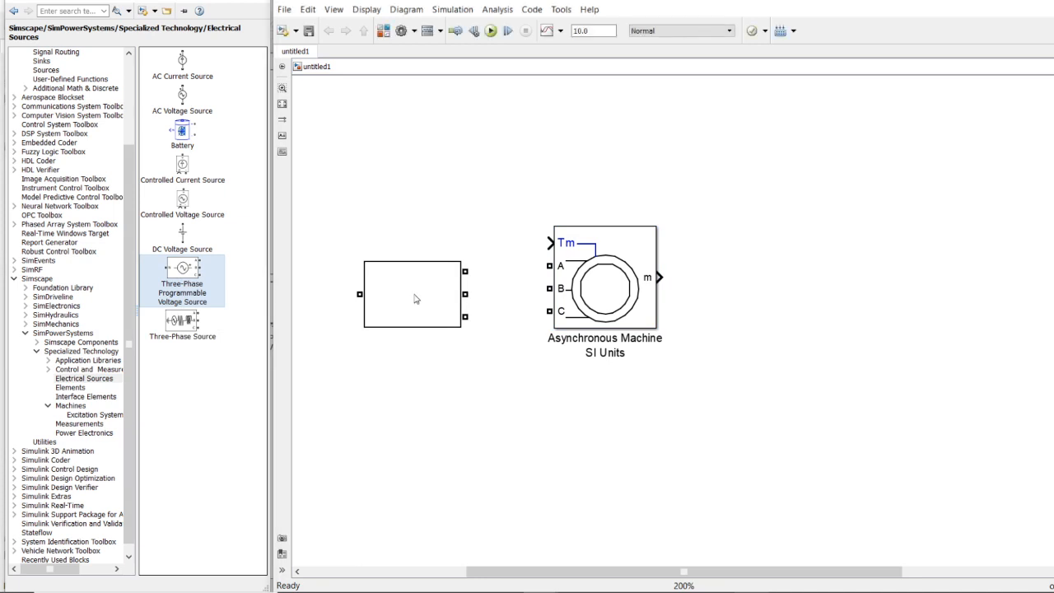
click(449, 400)
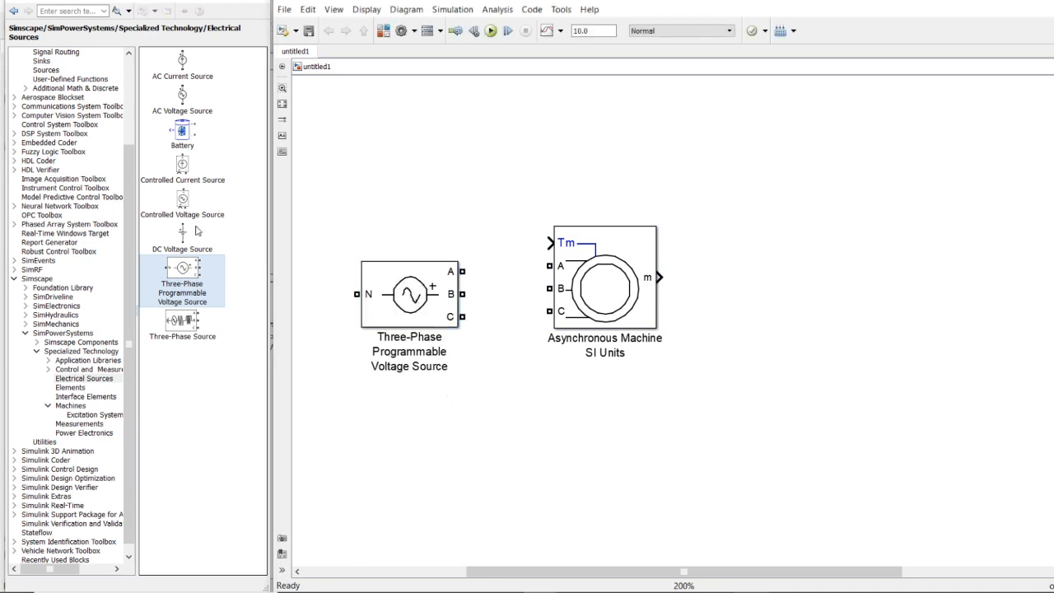
Add a Ground block from the Elements library and connect it to the voltage source's neutral port N
click(75, 380)
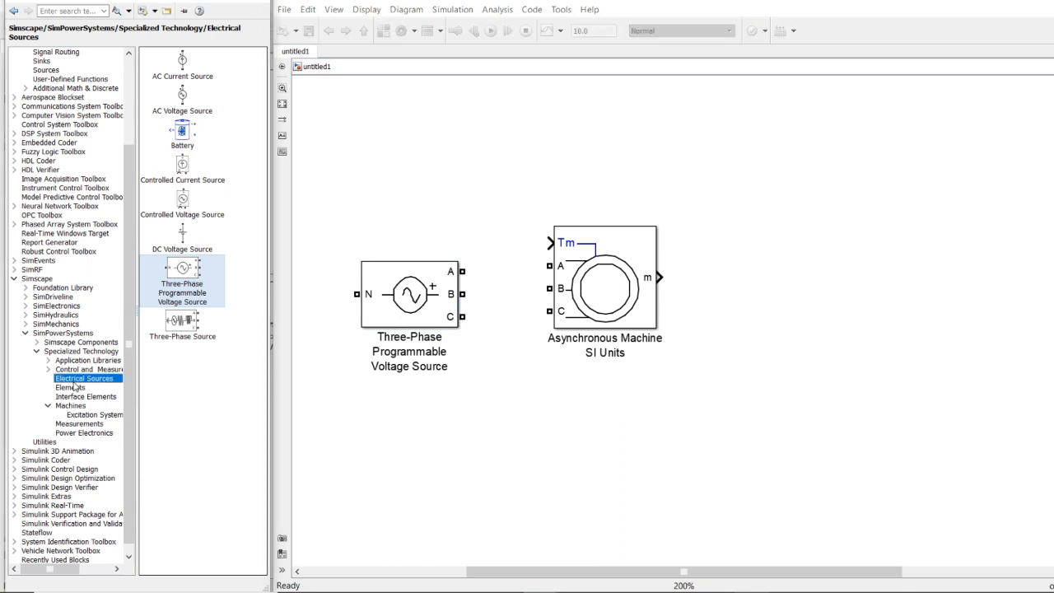
click(75, 388)
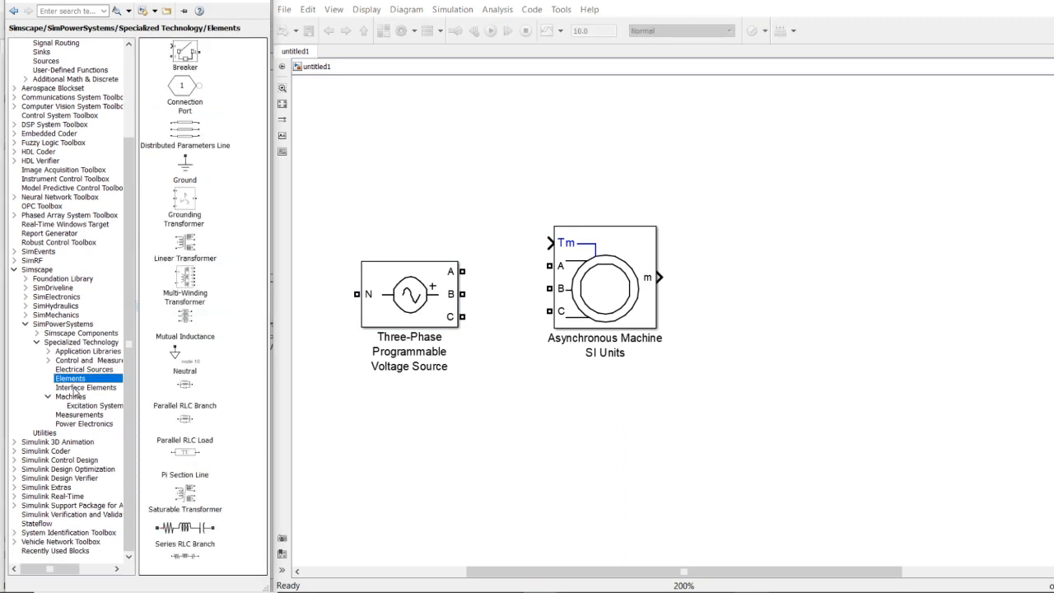
click(190, 176)
mouse_move(190, 176)
mouse_down()
mouse_move(345, 303)
mouse_move(328, 352)
mouse_move(355, 298)
mouse_up()
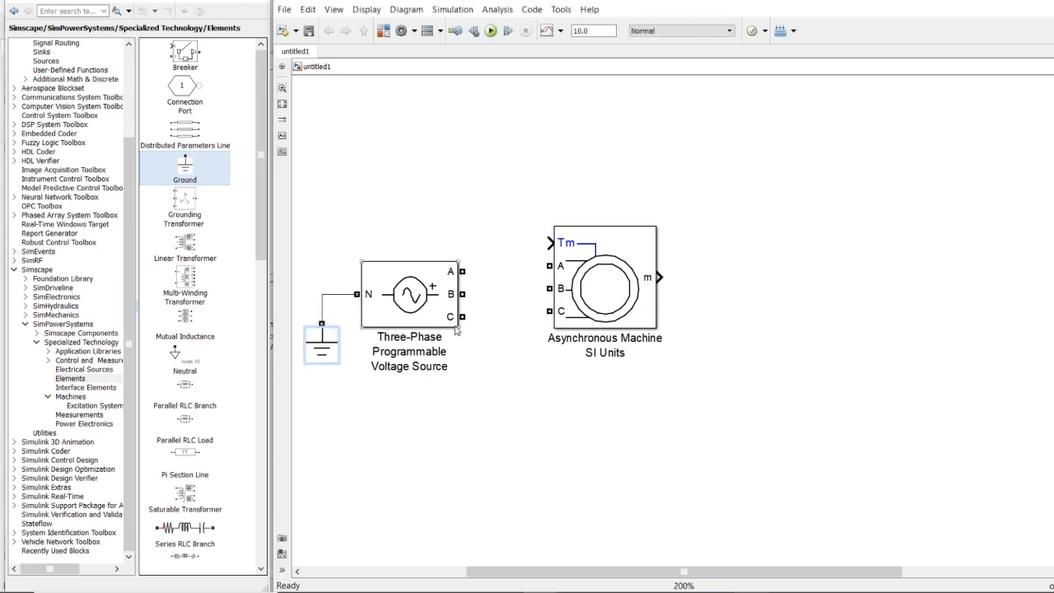
Connect the voltage source's phases A, B and C to the matching ports of the asynchronous machine
drag(464, 271, 584, 286)
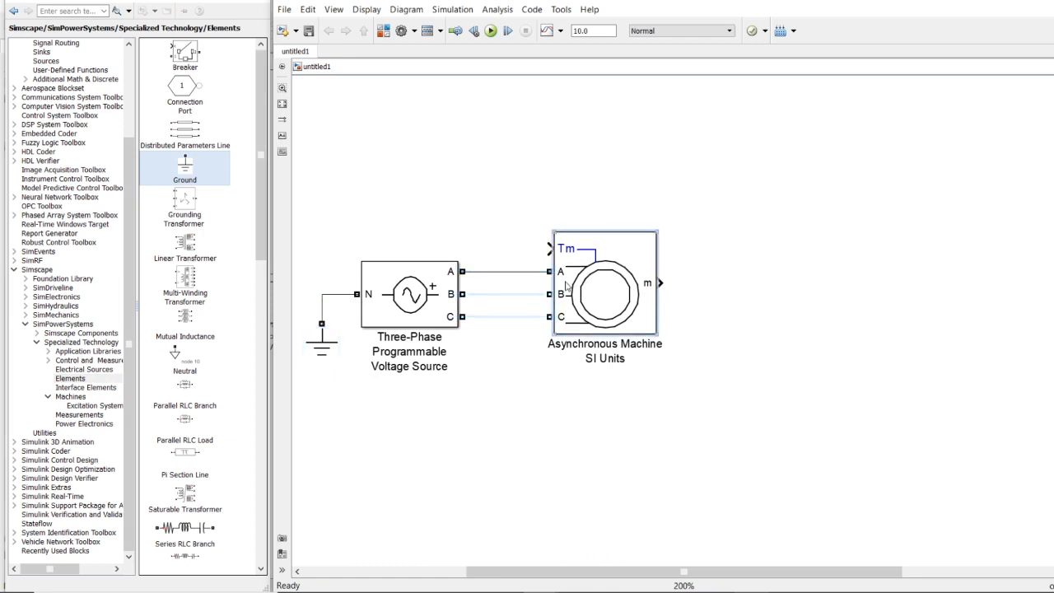
click(528, 317)
click(527, 324)
mouse_move(549, 248)
mouse_down()
mouse_move(506, 189)
mouse_move(522, 236)
mouse_move(548, 249)
mouse_up()
click(505, 273)
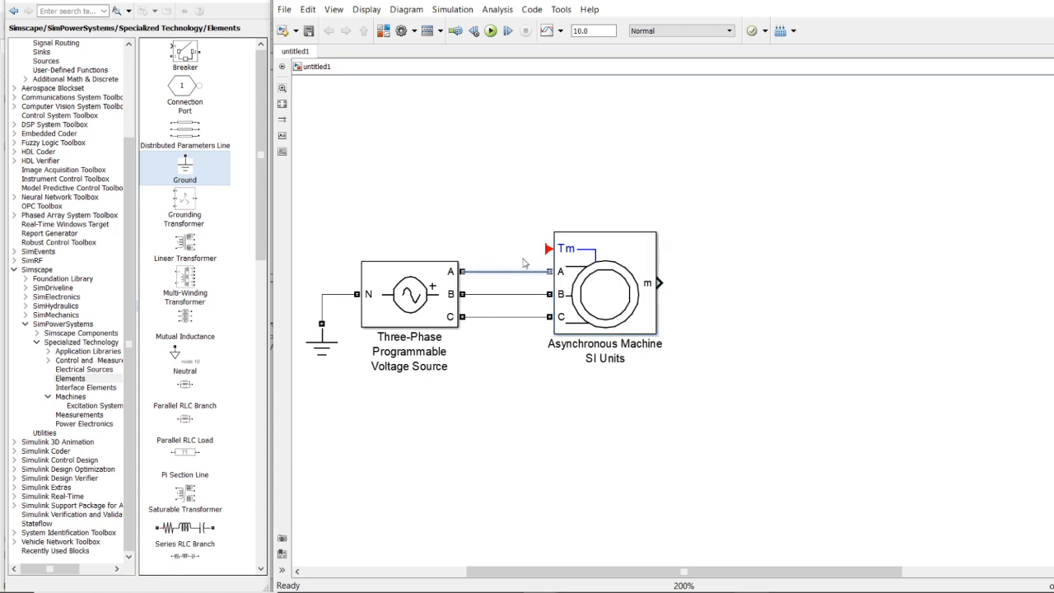
click(524, 262)
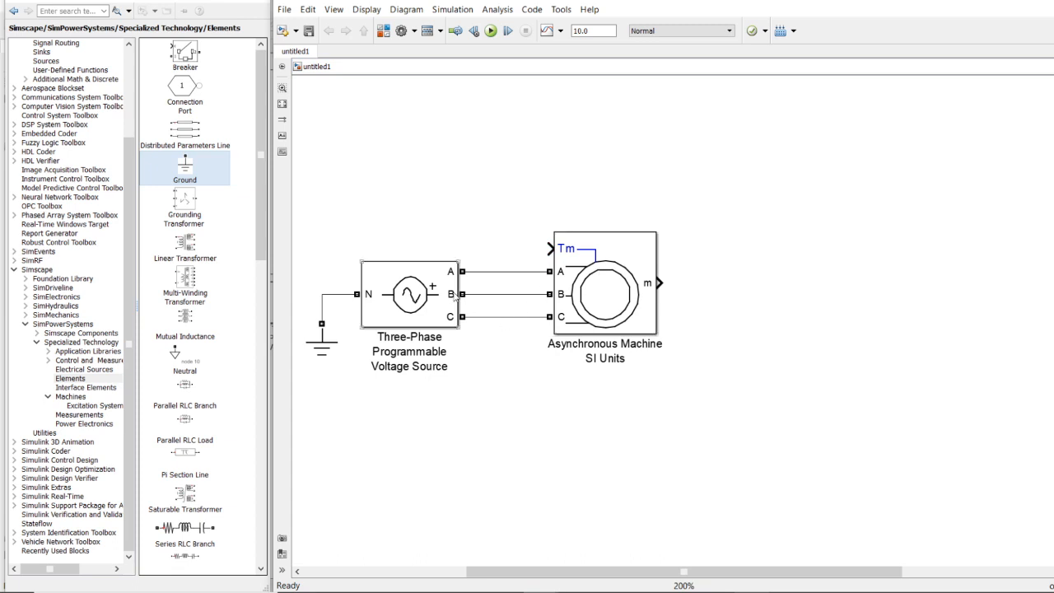
Examine the voltage source's positive-sequence amplitude, phase and frequency parameters in an enlarged dialog, then accept them as they are
double_click(411, 313)
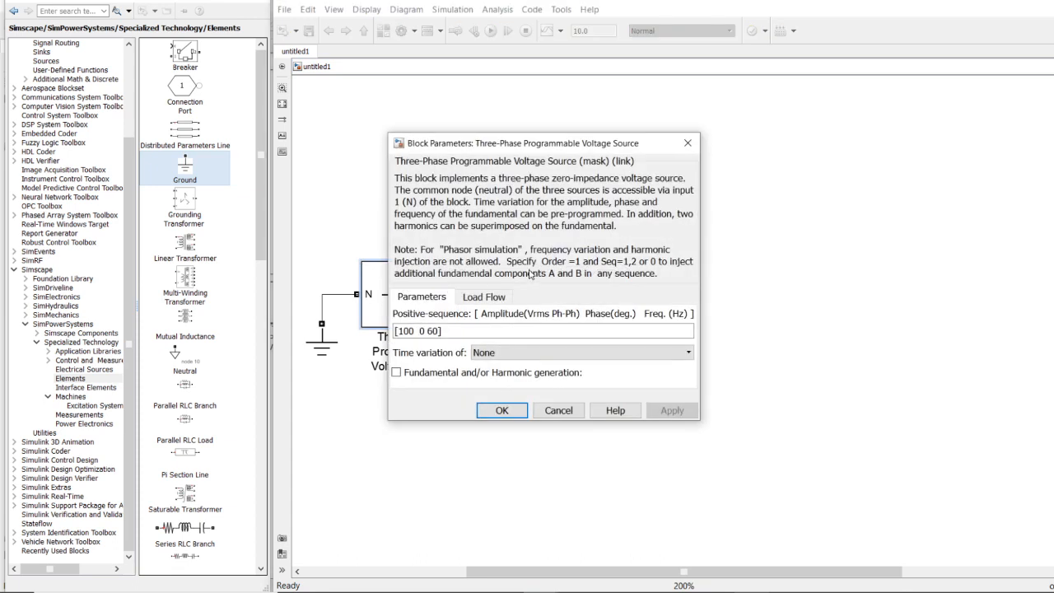
drag(552, 136, 552, 138)
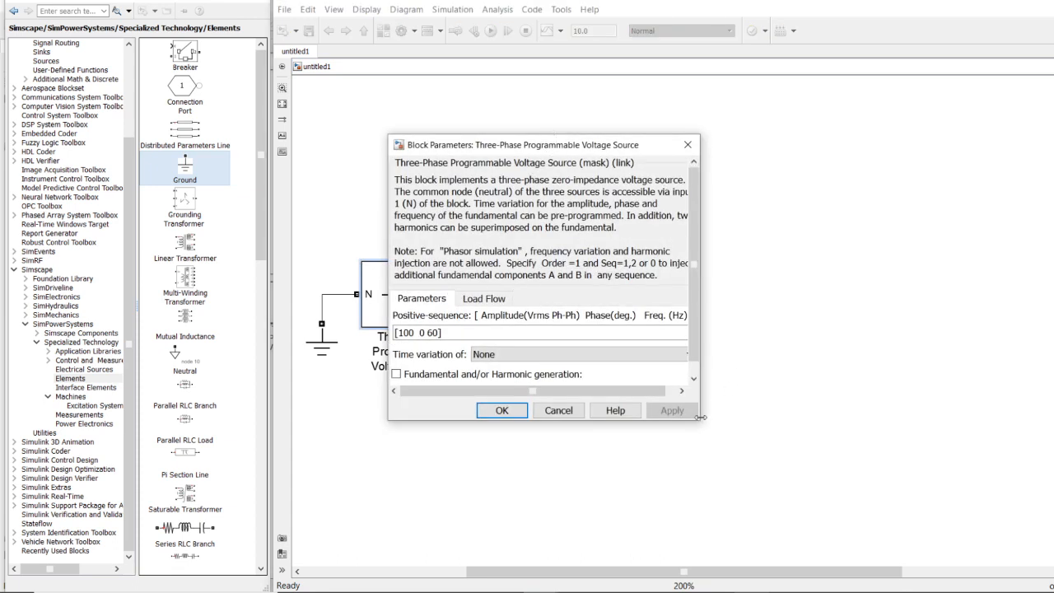
drag(694, 418, 869, 445)
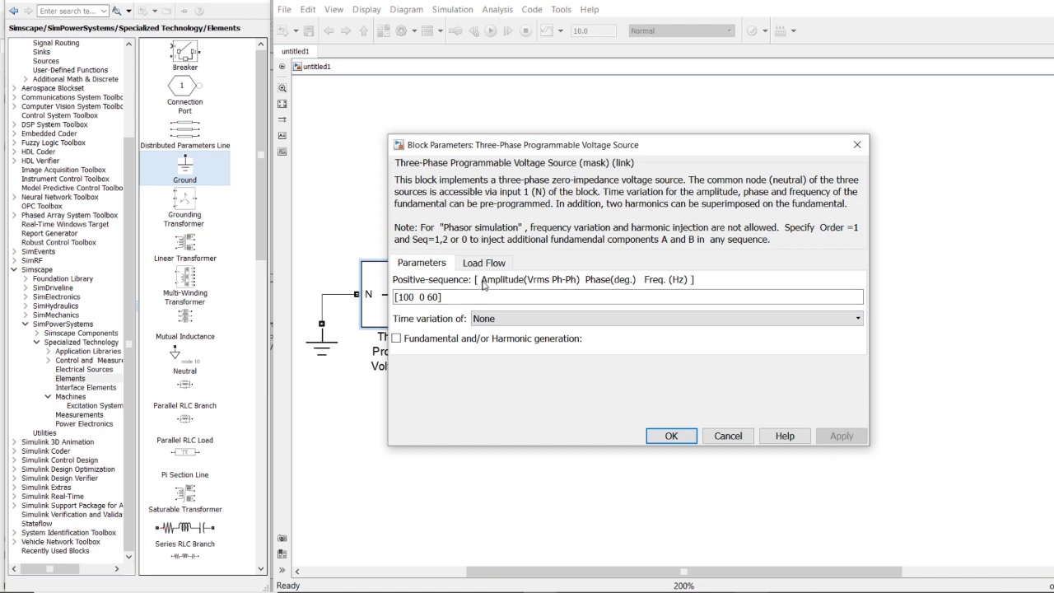
drag(481, 284, 577, 286)
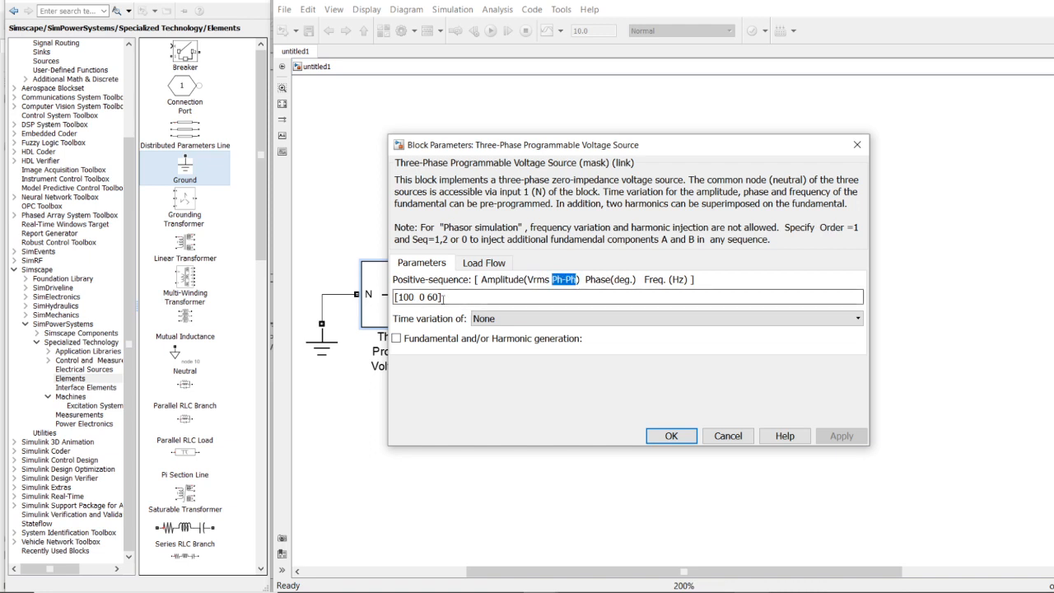
click(590, 285)
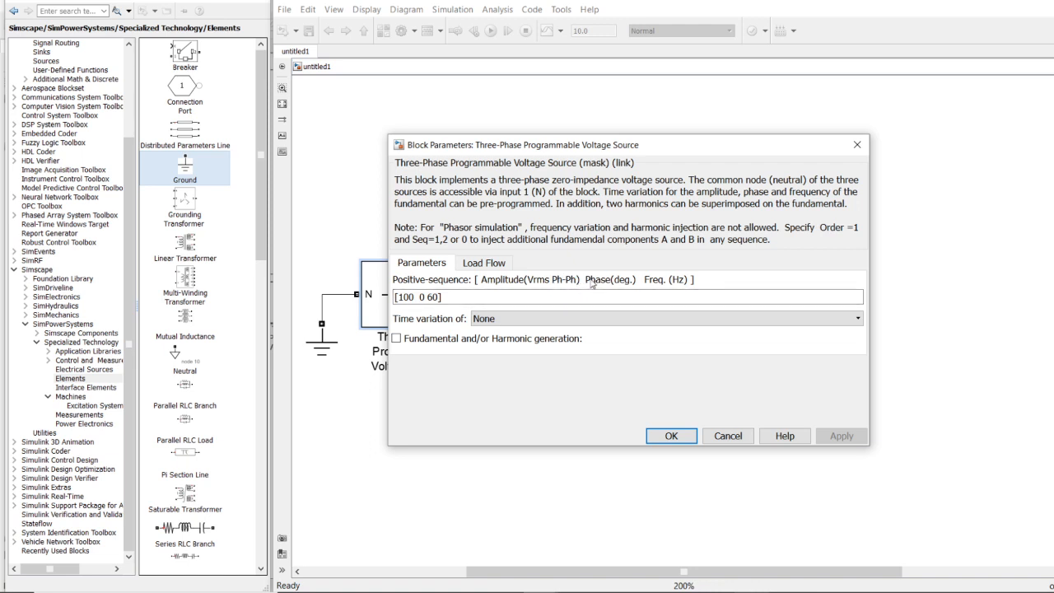
drag(591, 284, 631, 283)
click(616, 285)
drag(646, 284, 692, 283)
click(676, 288)
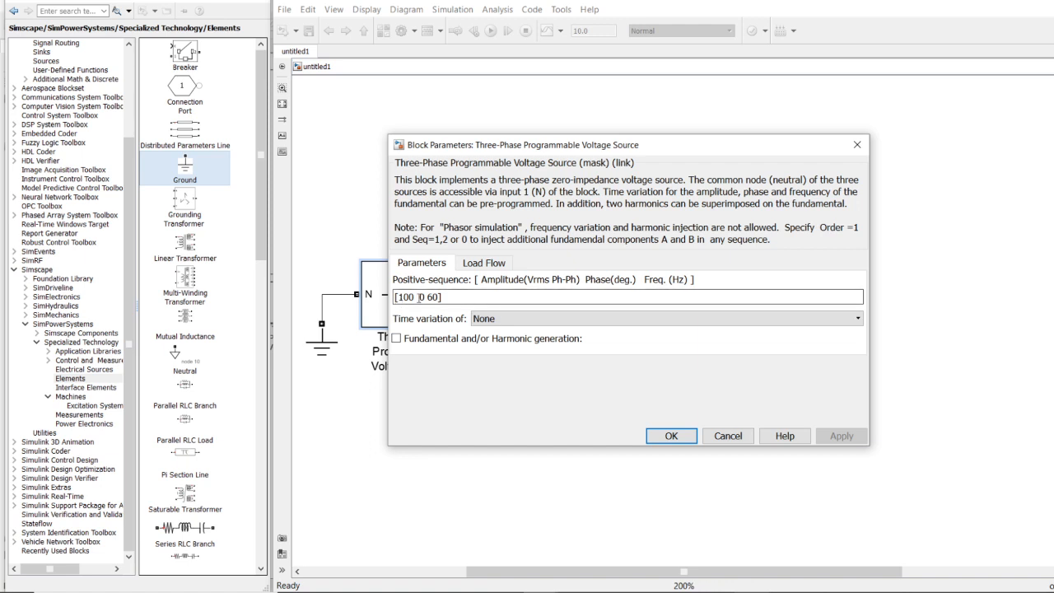
click(671, 436)
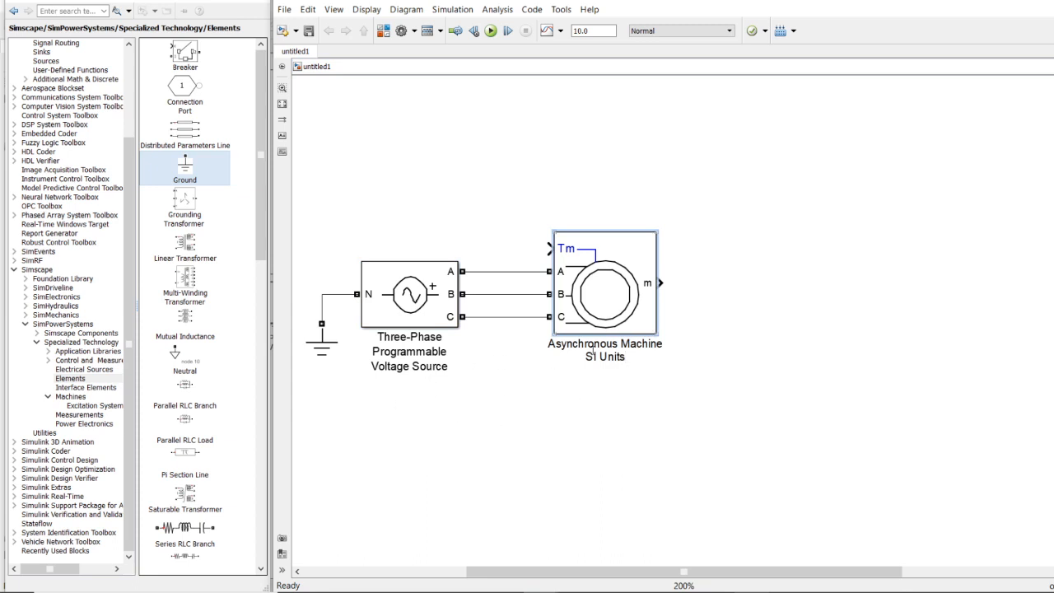
Open the asynchronous machine's parameters and keep Torque Tm as the mechanical input and Squirrel-cage as the rotor type
click(598, 311)
double_click(571, 264)
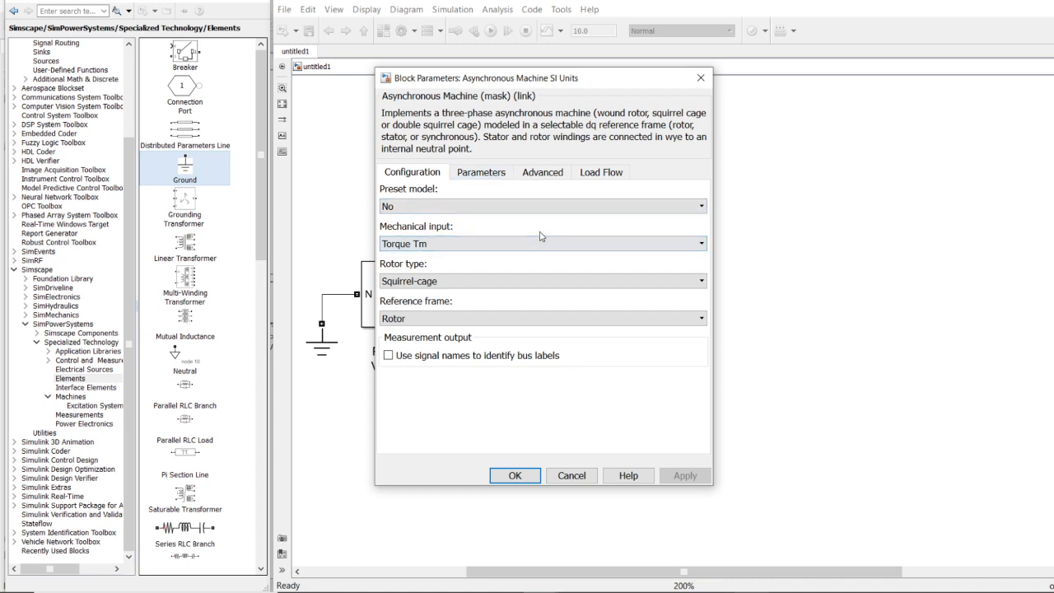
click(656, 244)
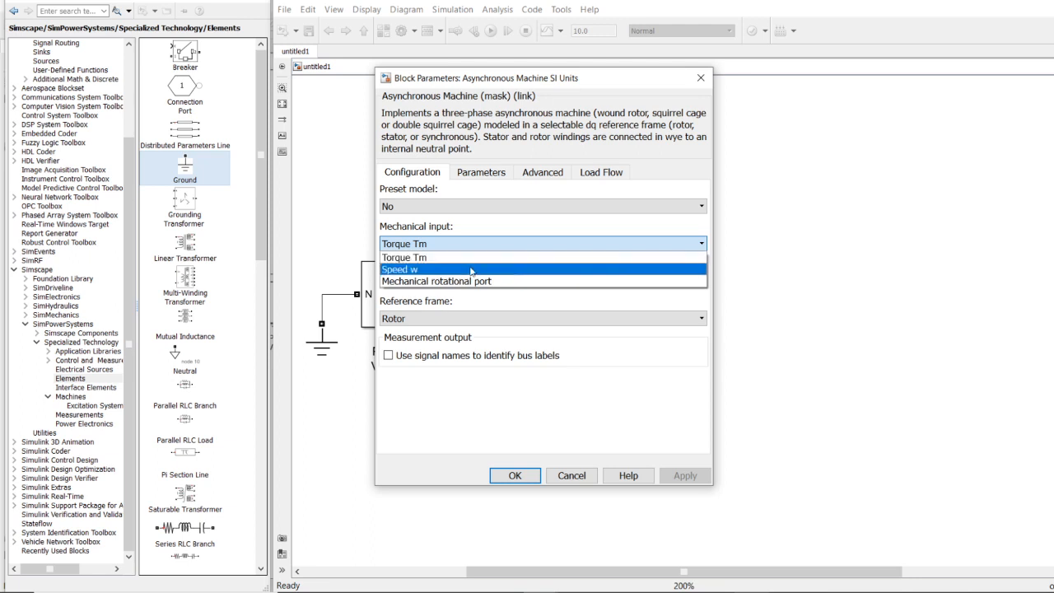
click(414, 258)
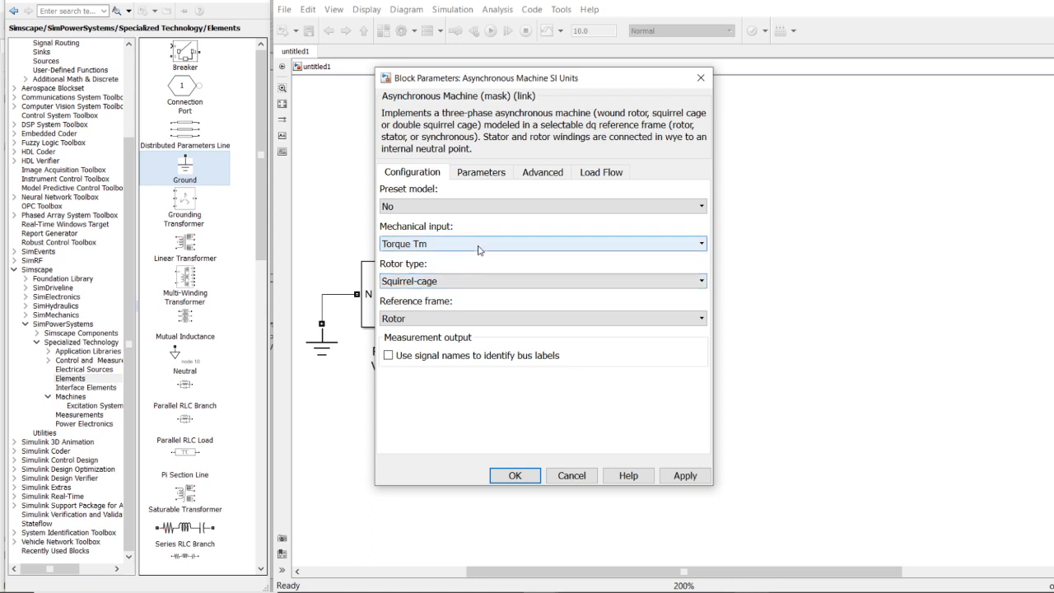
click(424, 248)
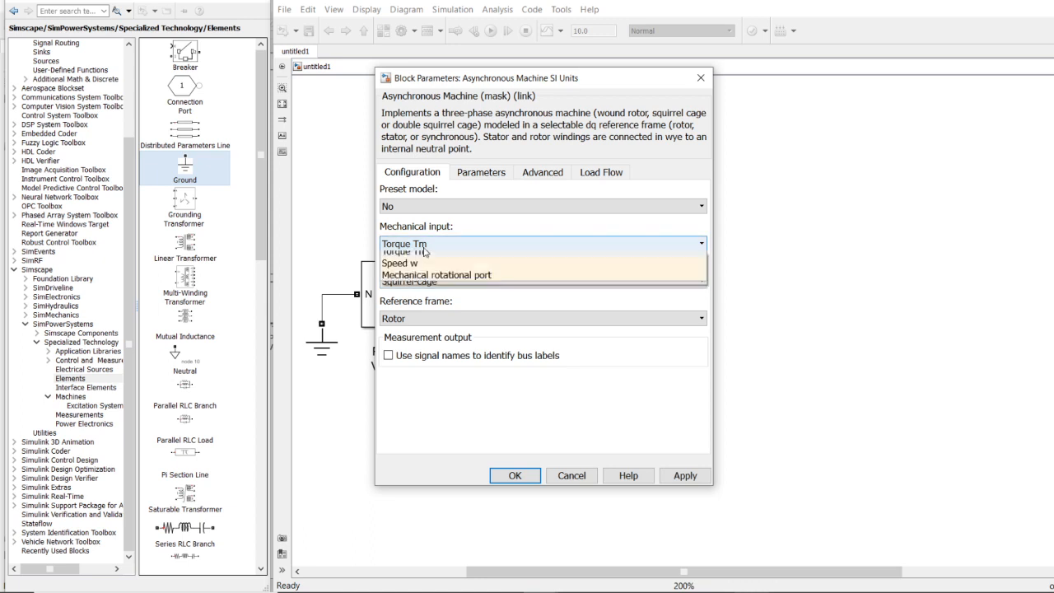
click(424, 256)
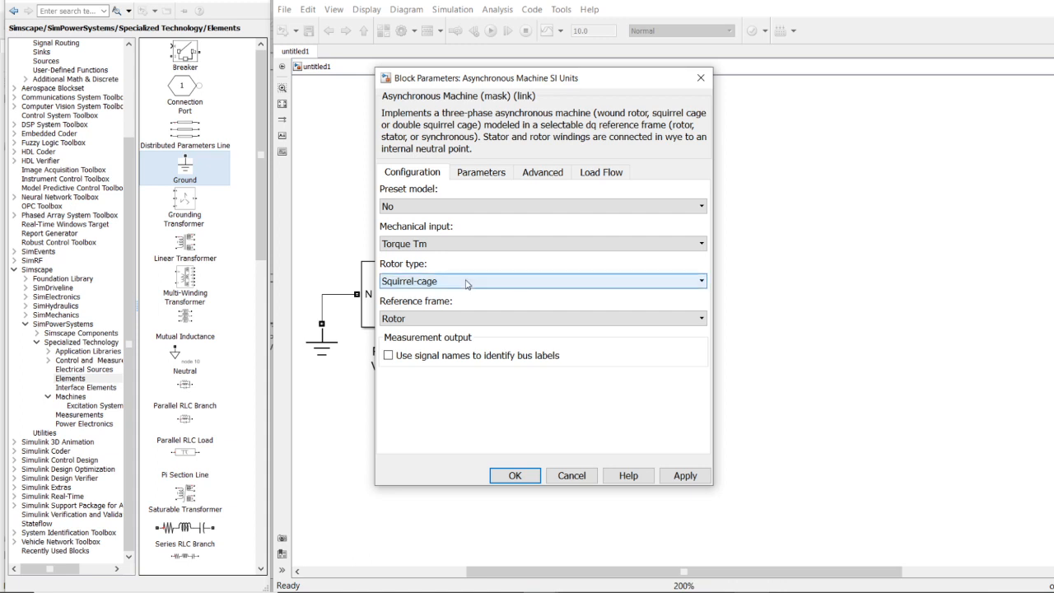
click(460, 282)
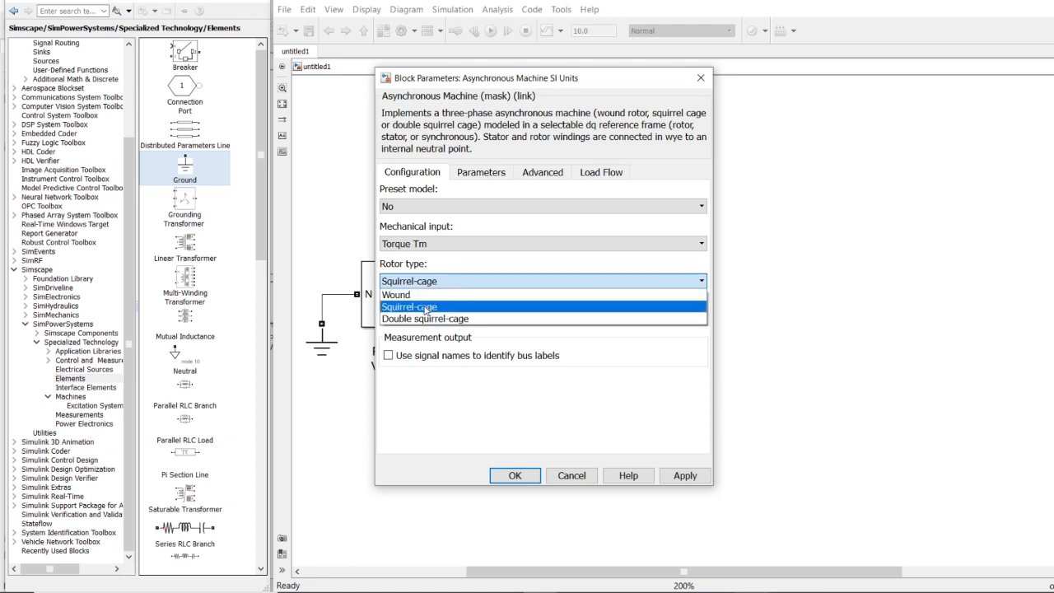
click(425, 392)
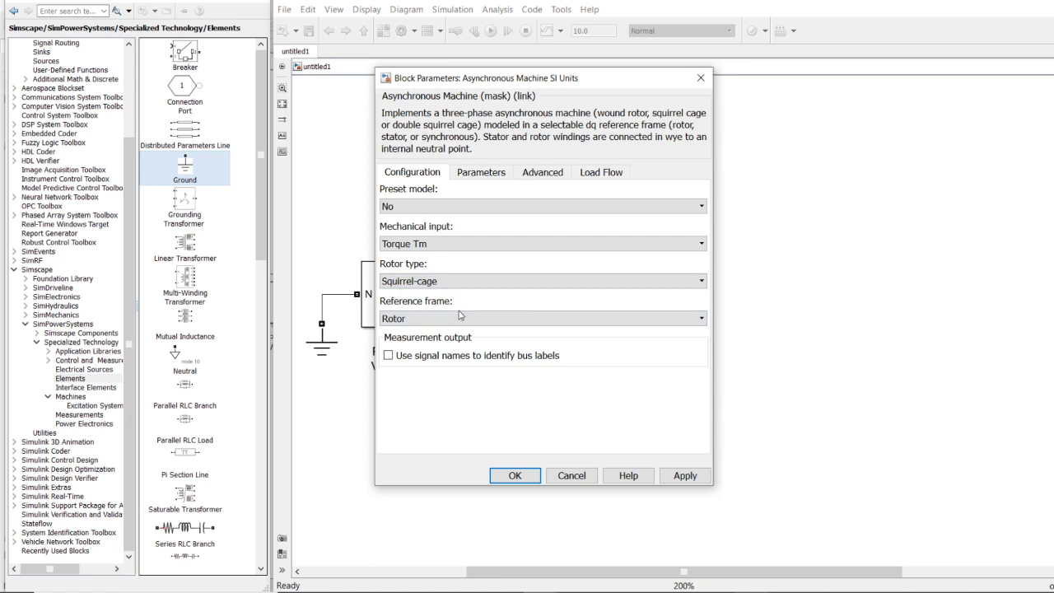
Set the asynchronous machine's reference frame to Stationary
click(521, 320)
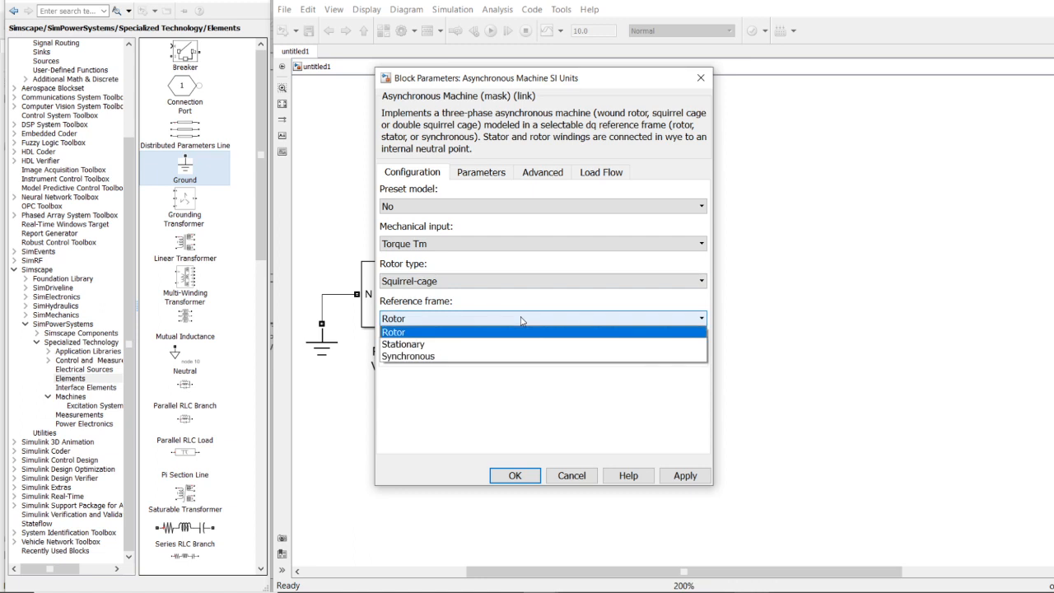
click(488, 408)
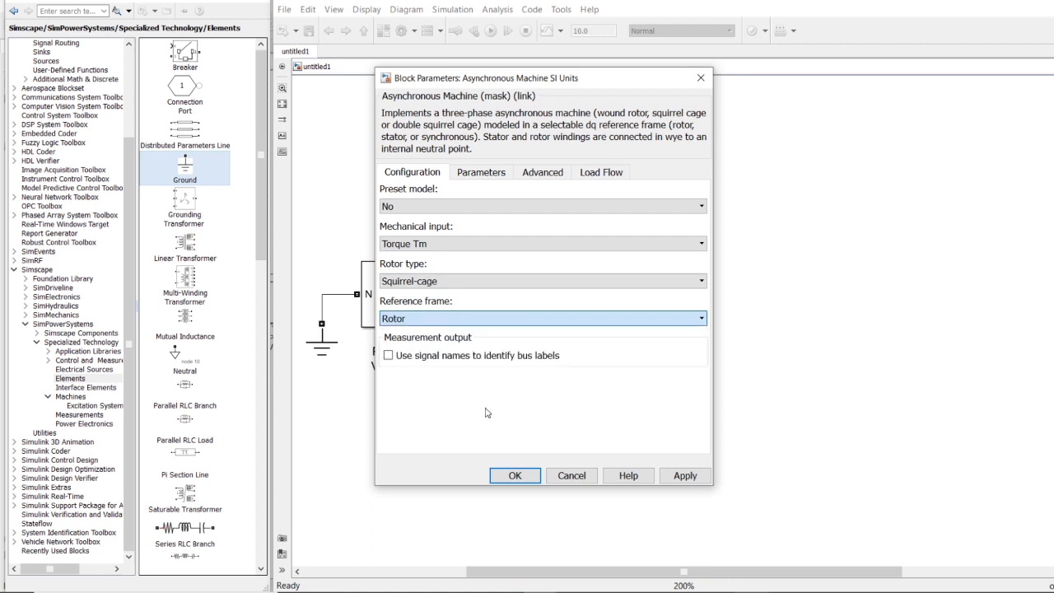
click(587, 321)
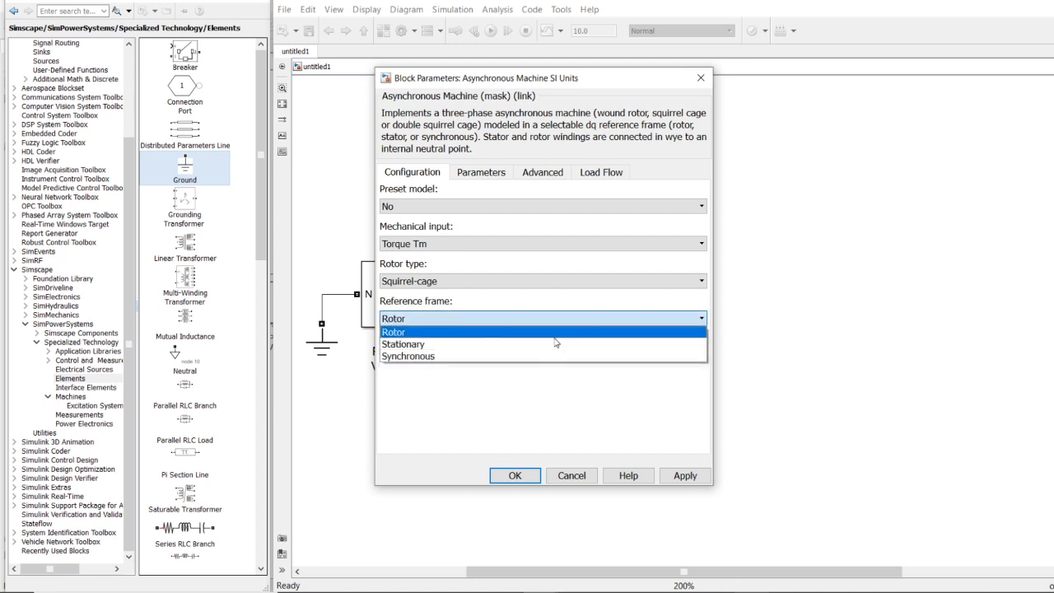
click(546, 346)
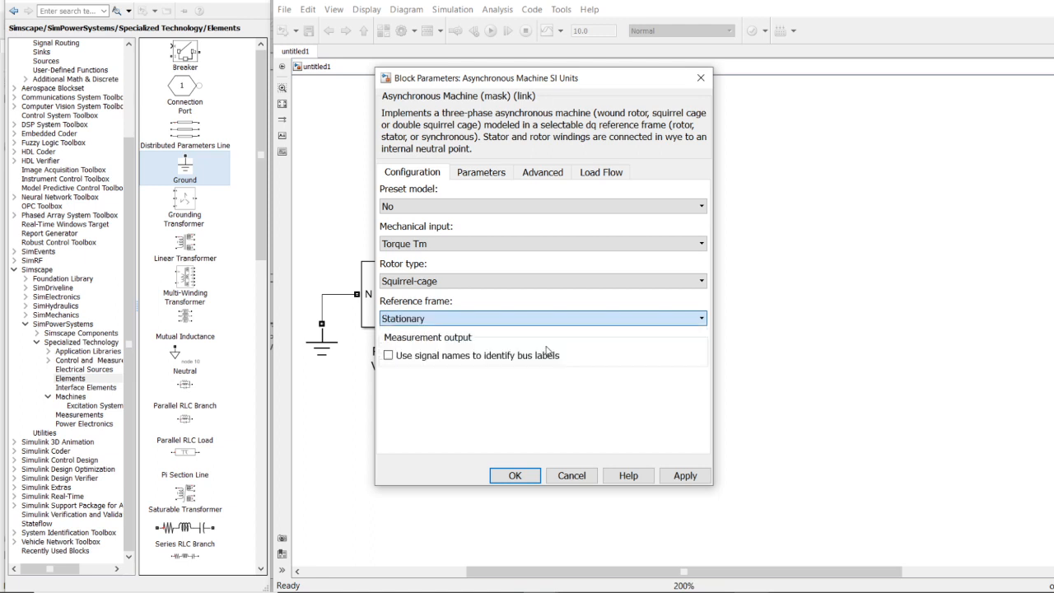
Look through the machine's available preset models and leave the preset model set to No
click(543, 210)
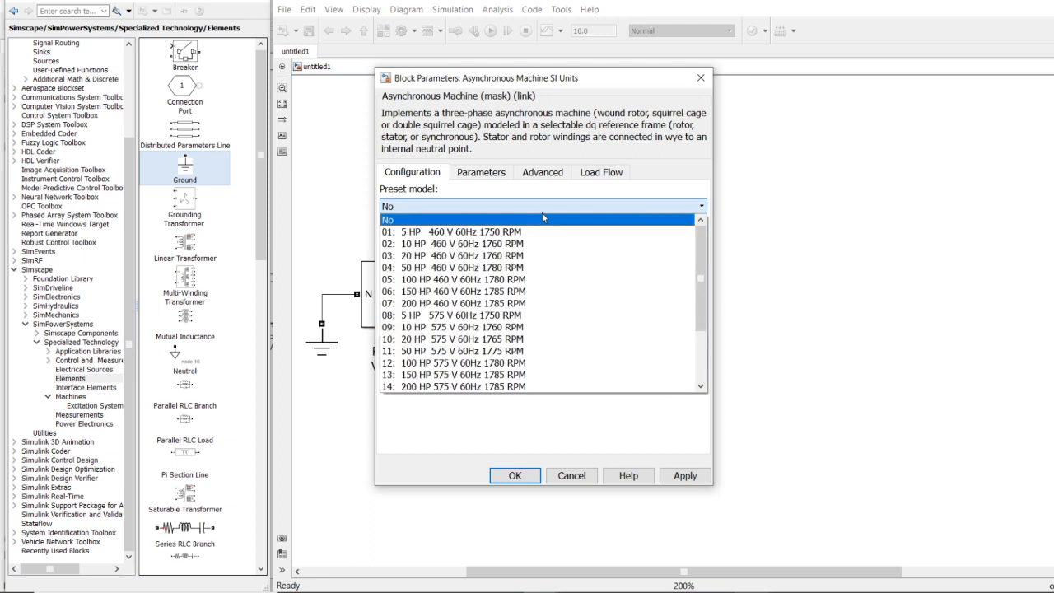
click(491, 203)
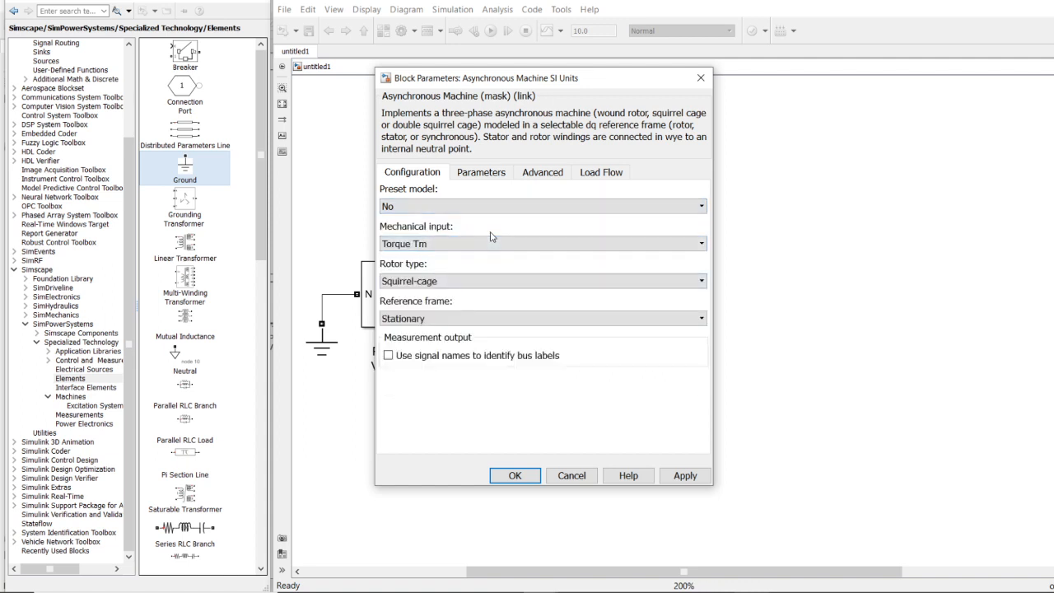
click(565, 207)
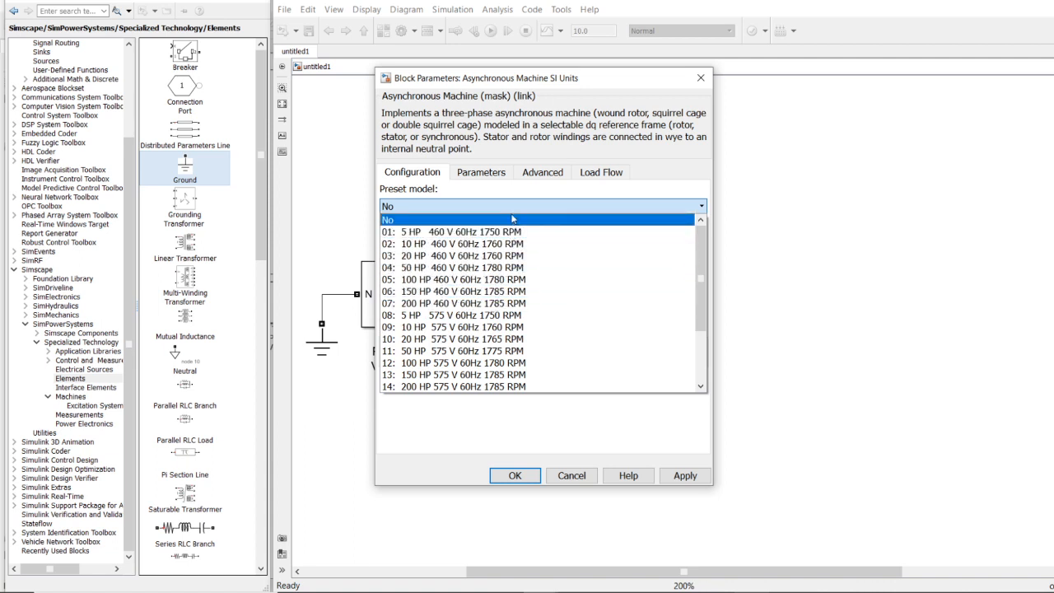
click(440, 447)
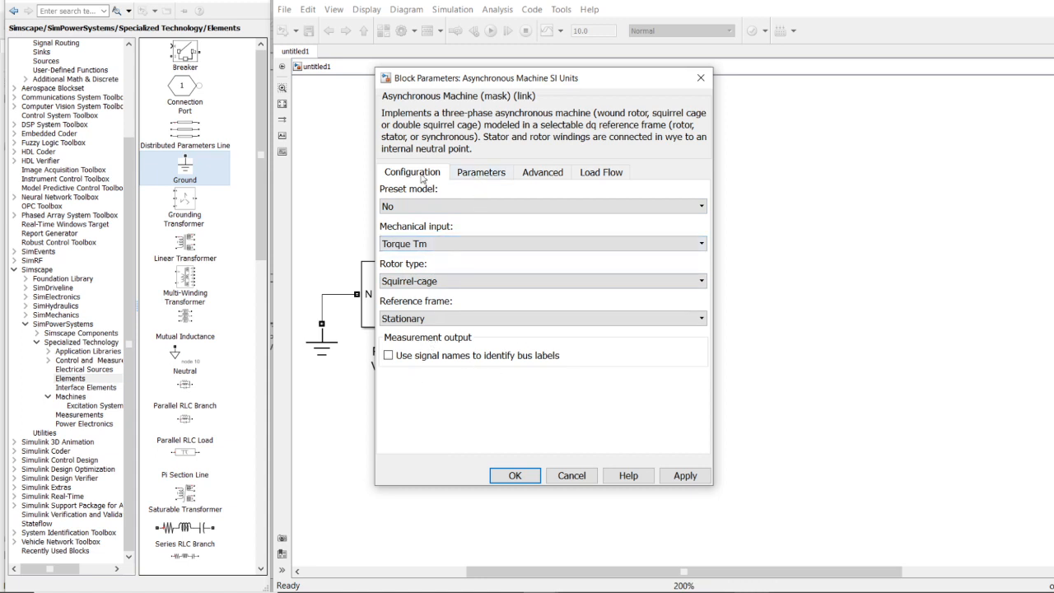
Examine the machine's nominal power, voltage and frequency, and its stator and rotor resistance and inductance values
click(463, 175)
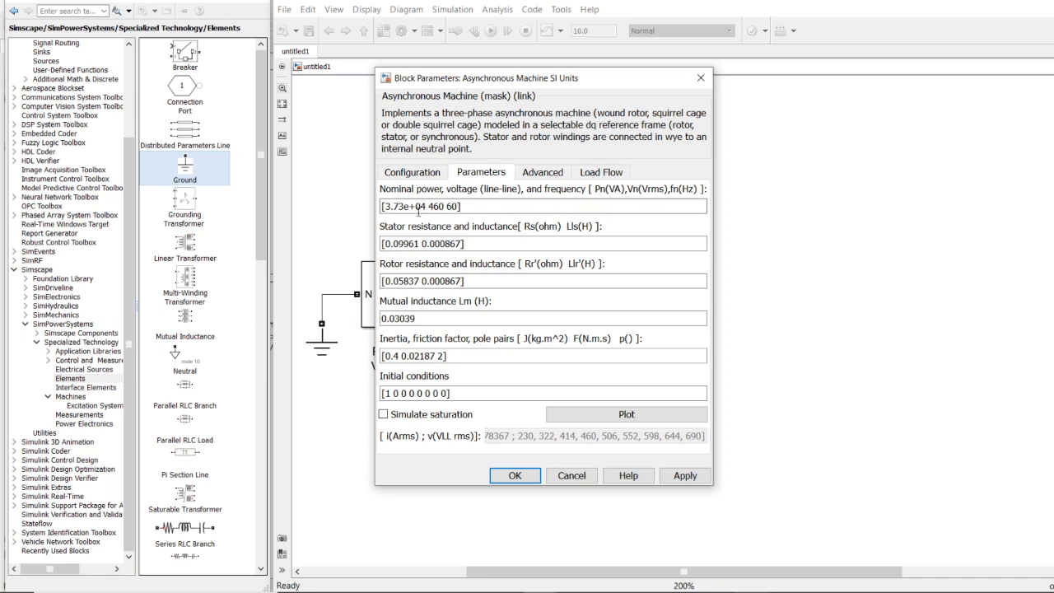
drag(384, 207, 426, 207)
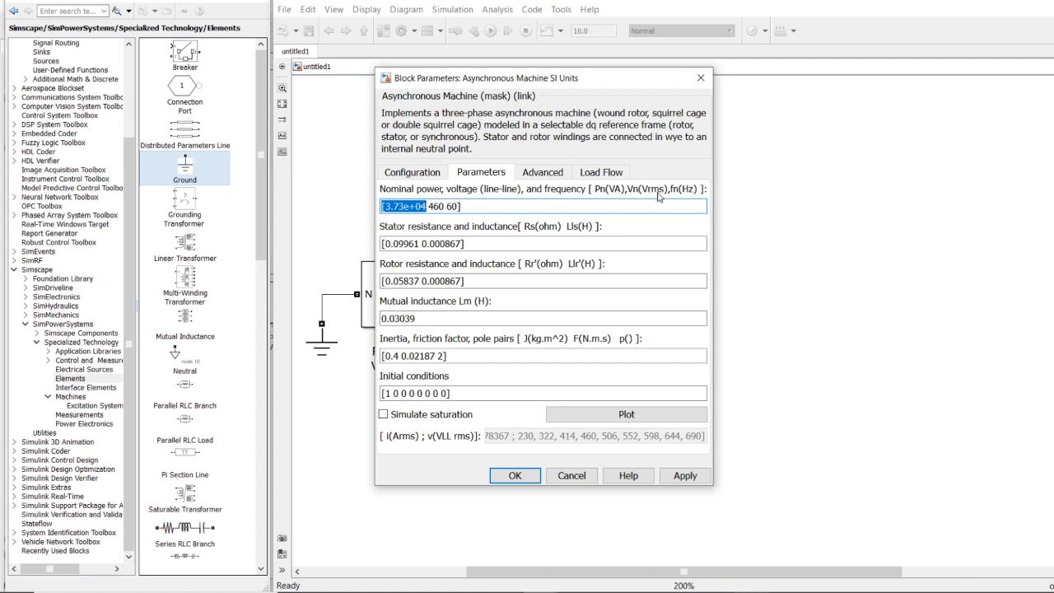
click(435, 207)
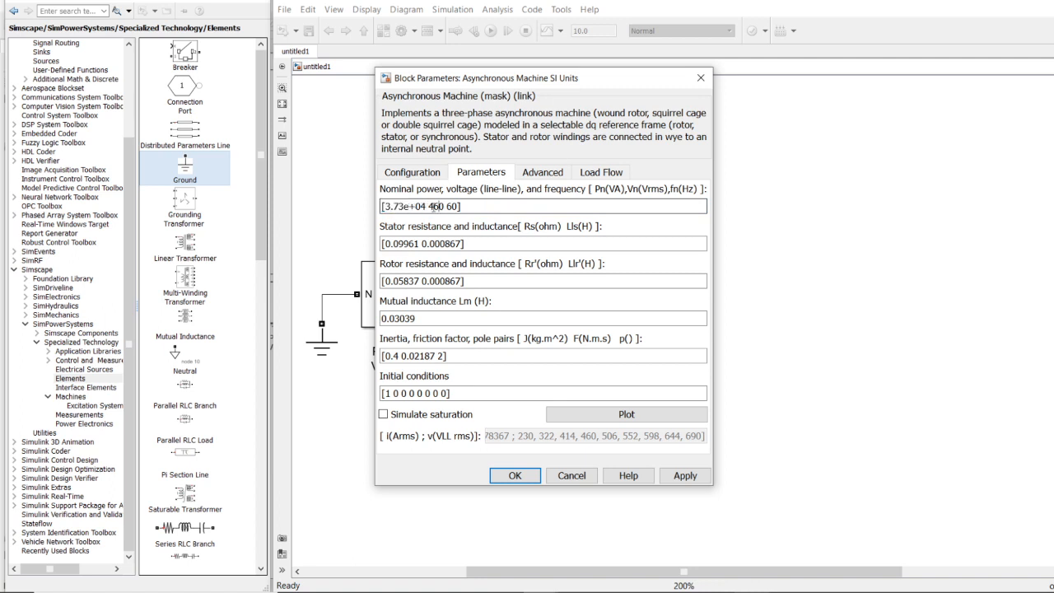
double_click(433, 206)
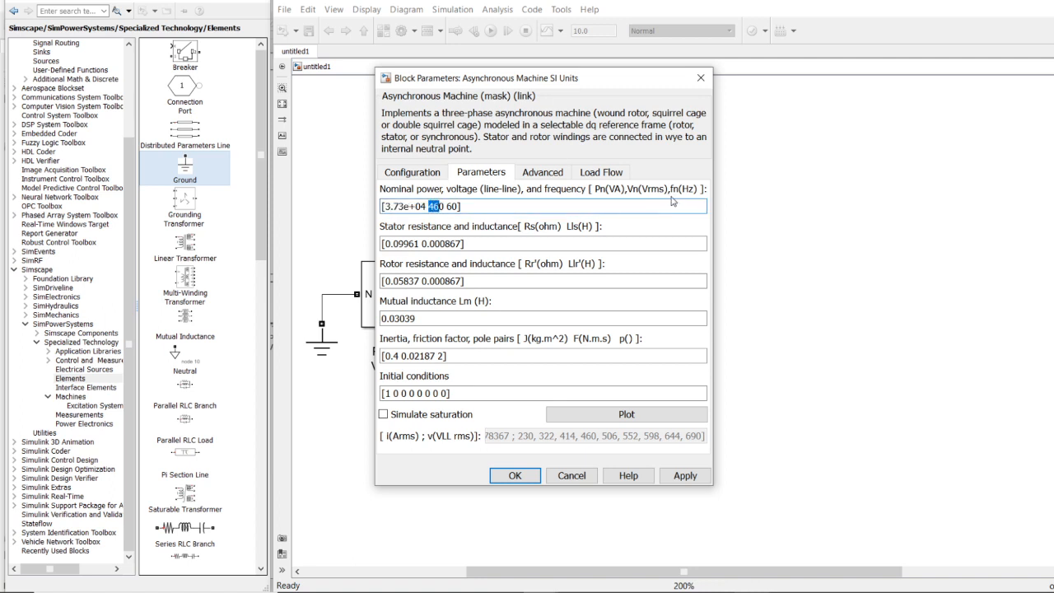
click(451, 206)
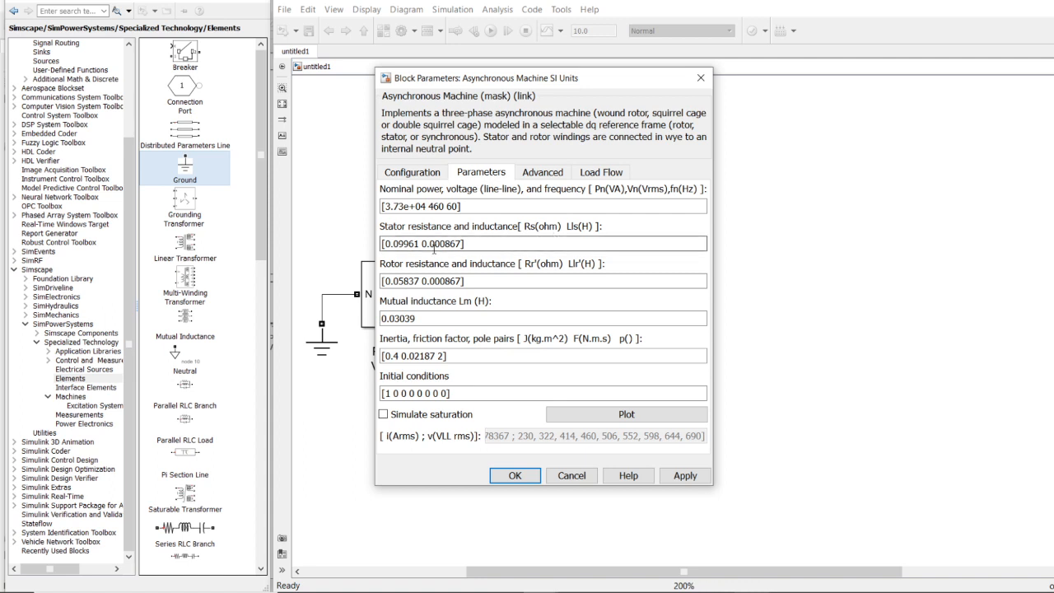
drag(386, 244, 419, 244)
drag(422, 244, 463, 244)
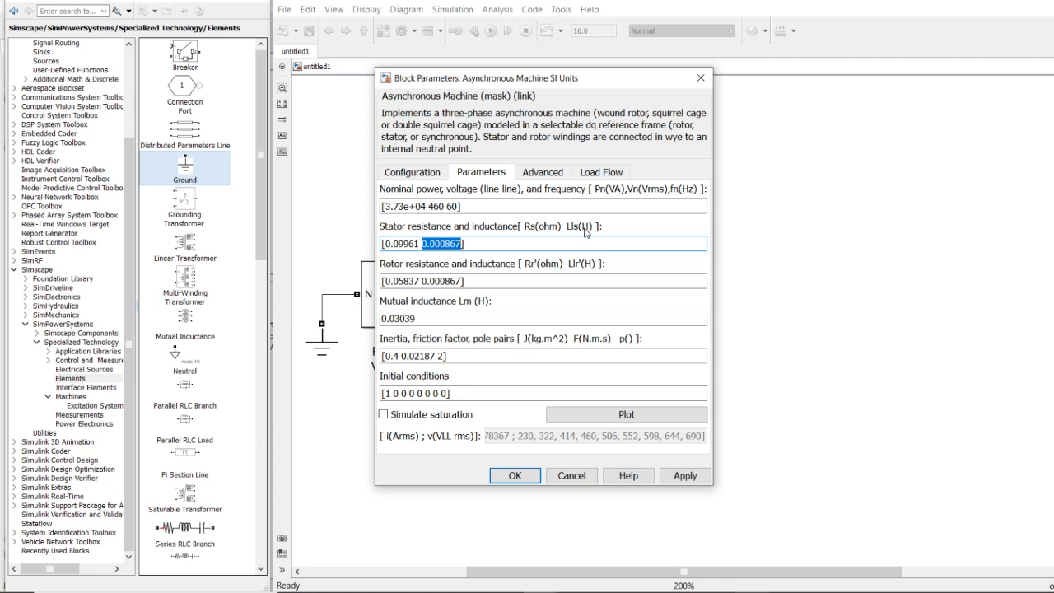
click(423, 278)
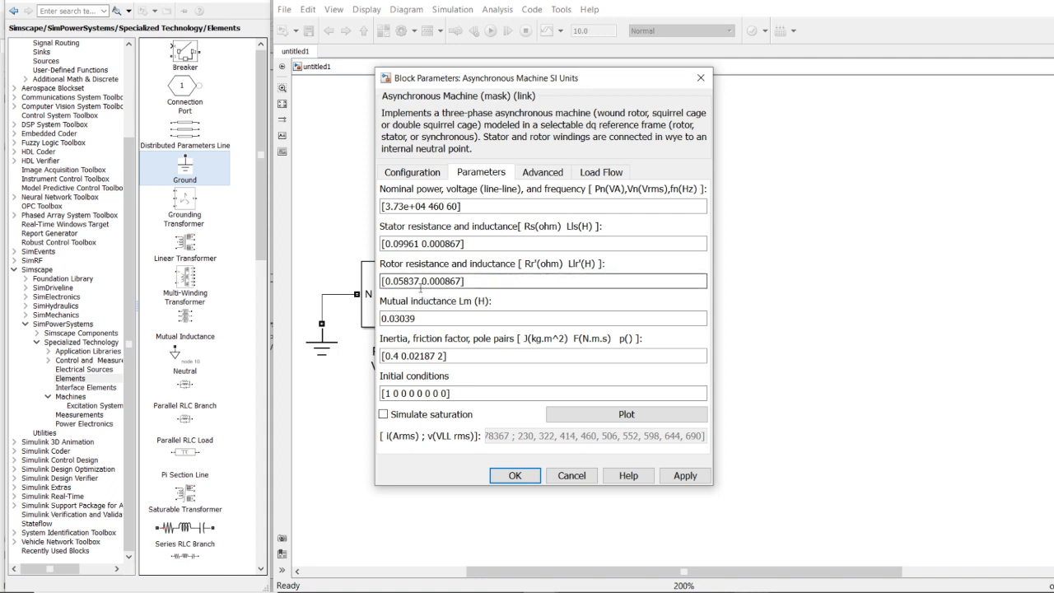
drag(382, 281, 462, 282)
click(416, 281)
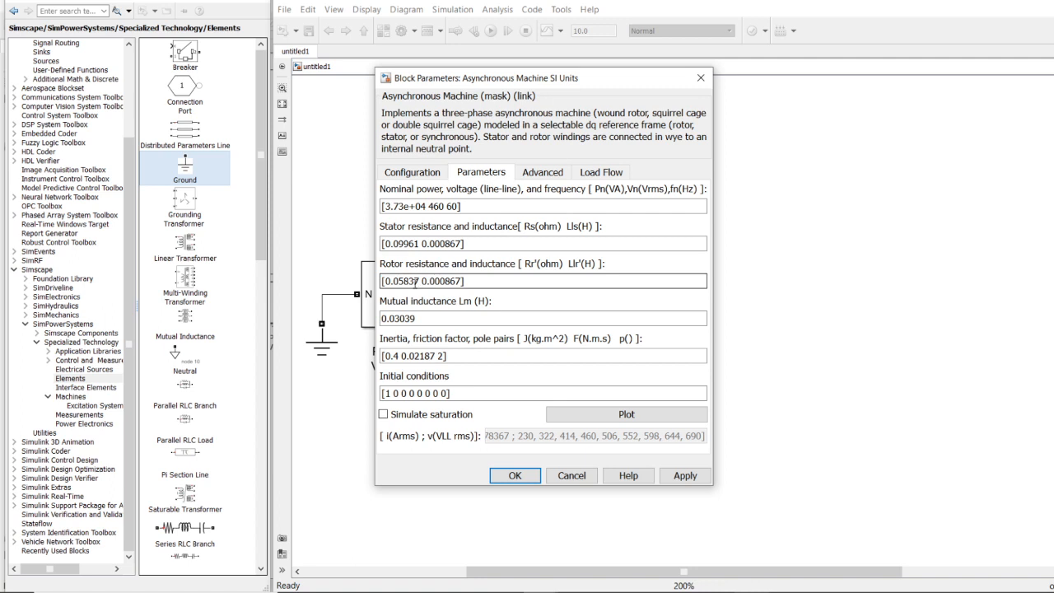
Examine the machine's mutual inductance, inertia, friction factor and pole pairs
double_click(444, 316)
click(443, 316)
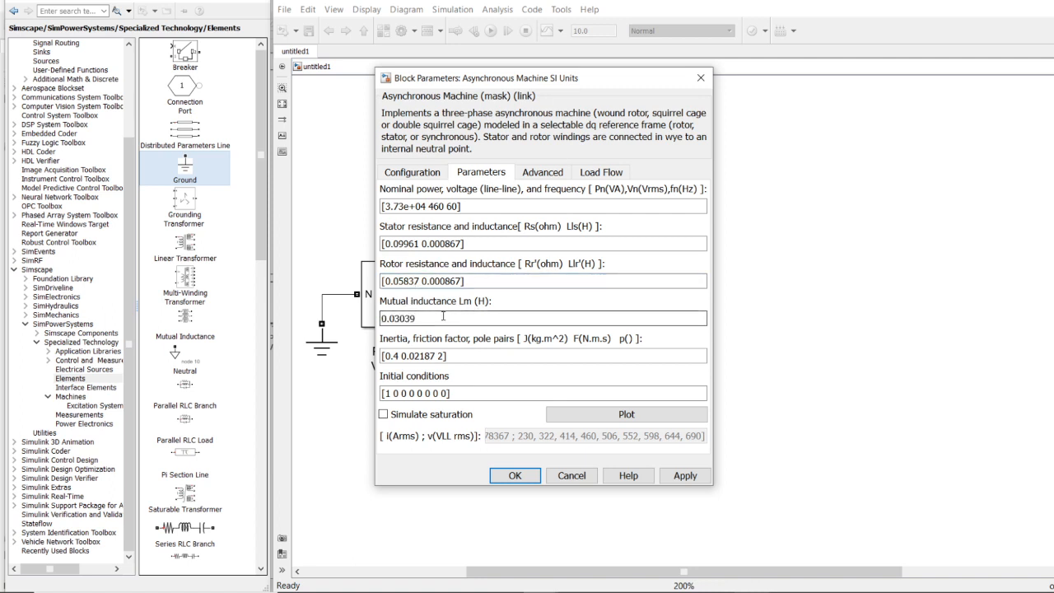
drag(410, 319, 383, 320)
click(412, 322)
double_click(528, 340)
drag(532, 346, 567, 346)
drag(416, 344, 467, 346)
drag(574, 344, 599, 347)
drag(381, 356, 437, 356)
click(438, 356)
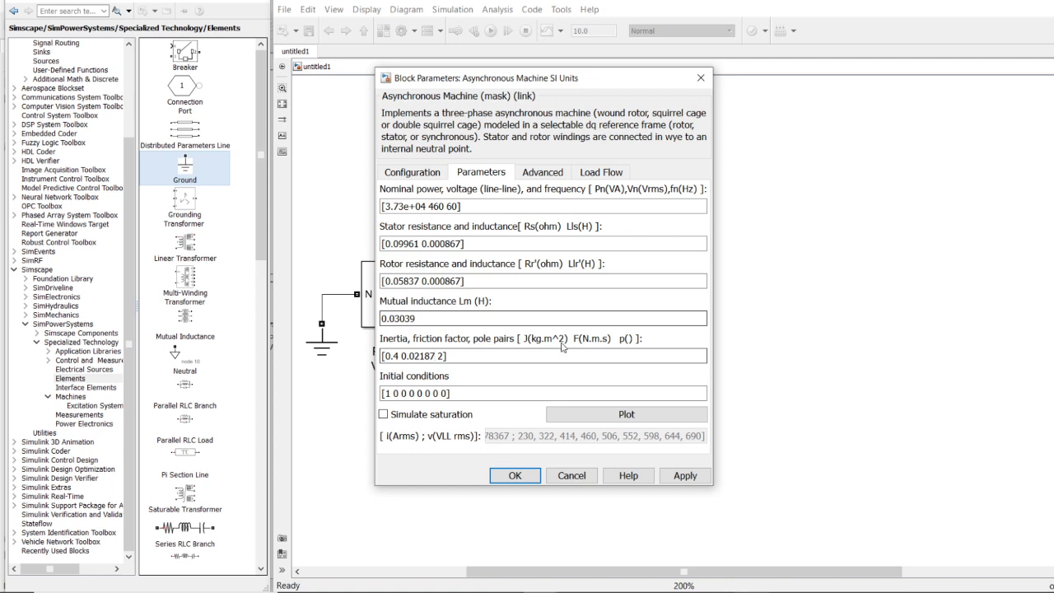
double_click(440, 356)
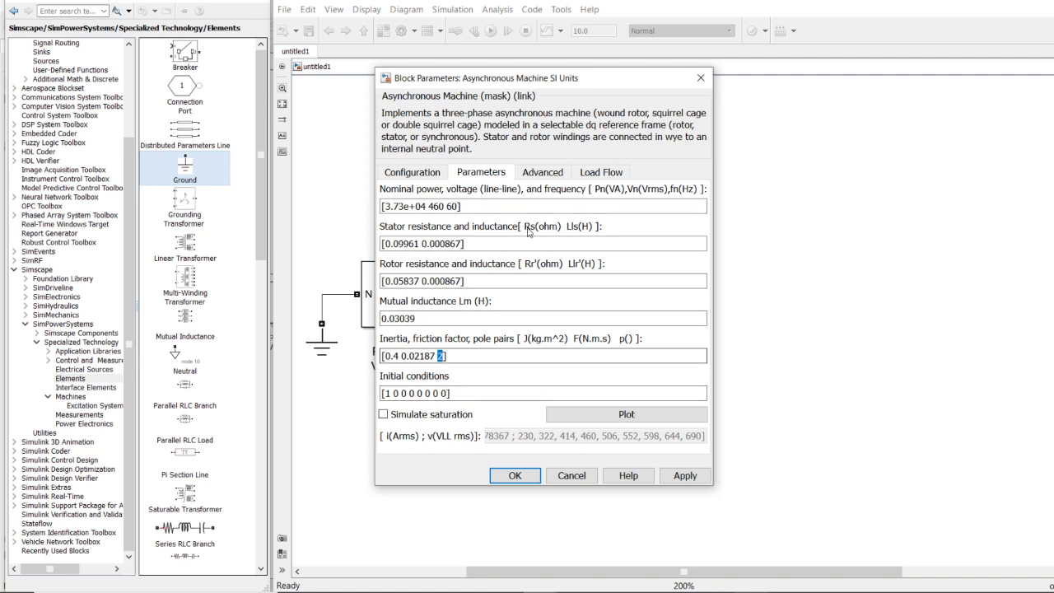
Review the machine's advanced, load flow and configuration settings, and accept the block parameters
click(539, 173)
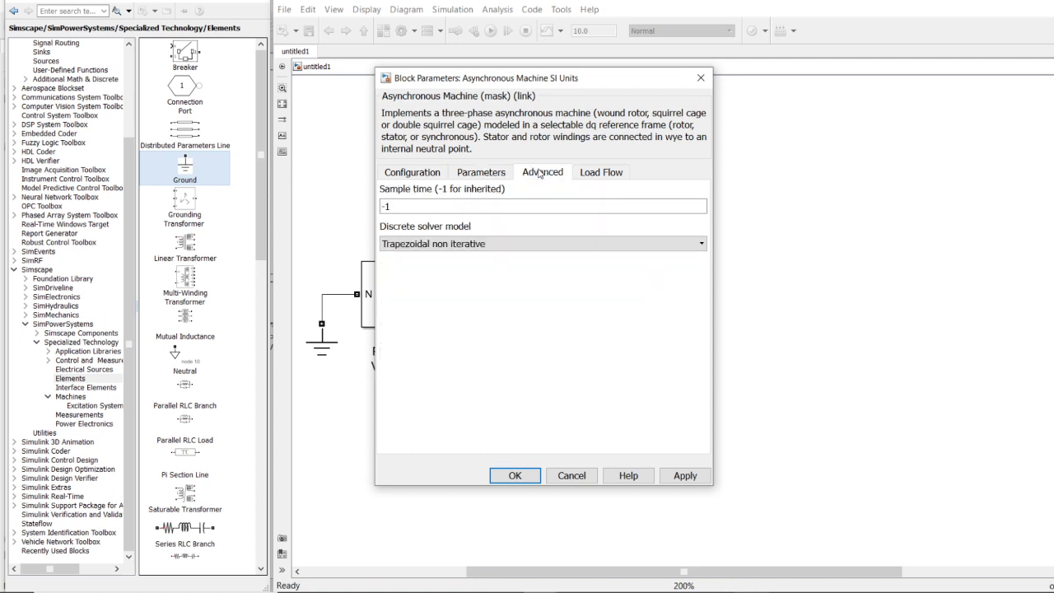
click(598, 174)
click(427, 175)
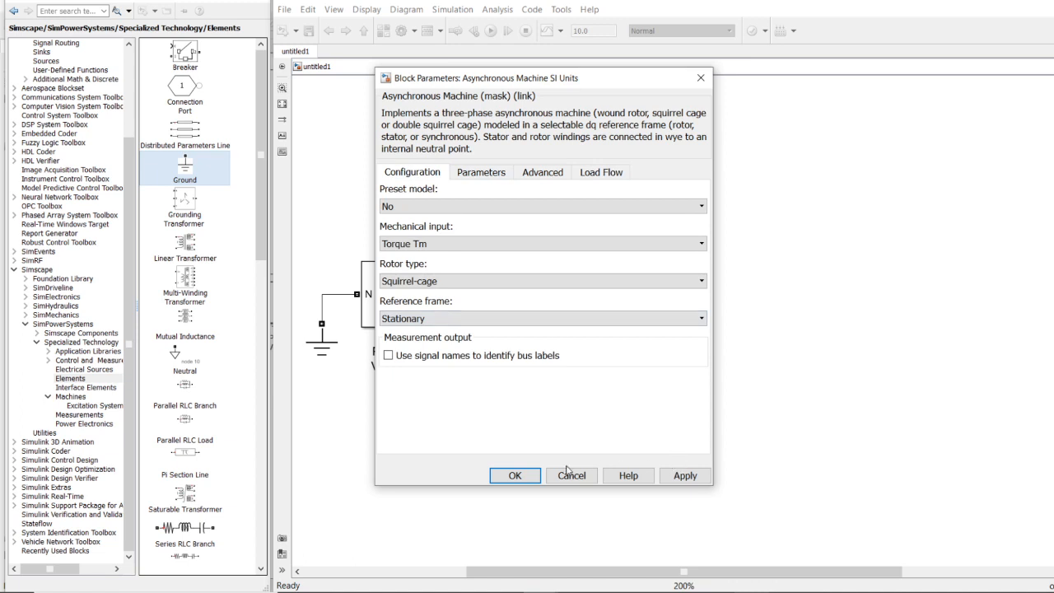
click(514, 476)
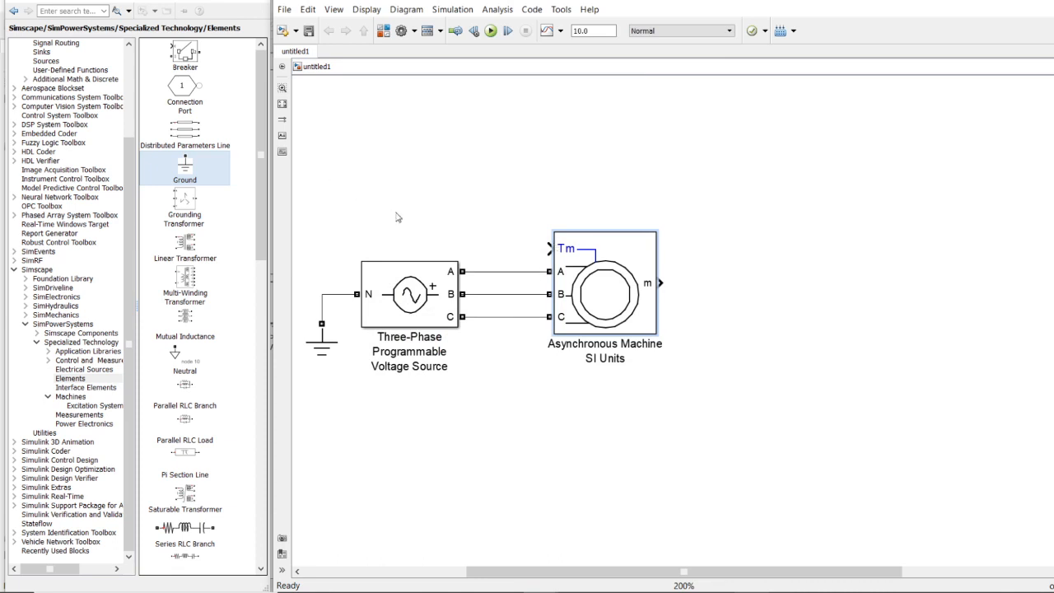
Reopen the asynchronous machine's parameters to check its nominal power, and close them without changes
double_click(596, 292)
click(484, 172)
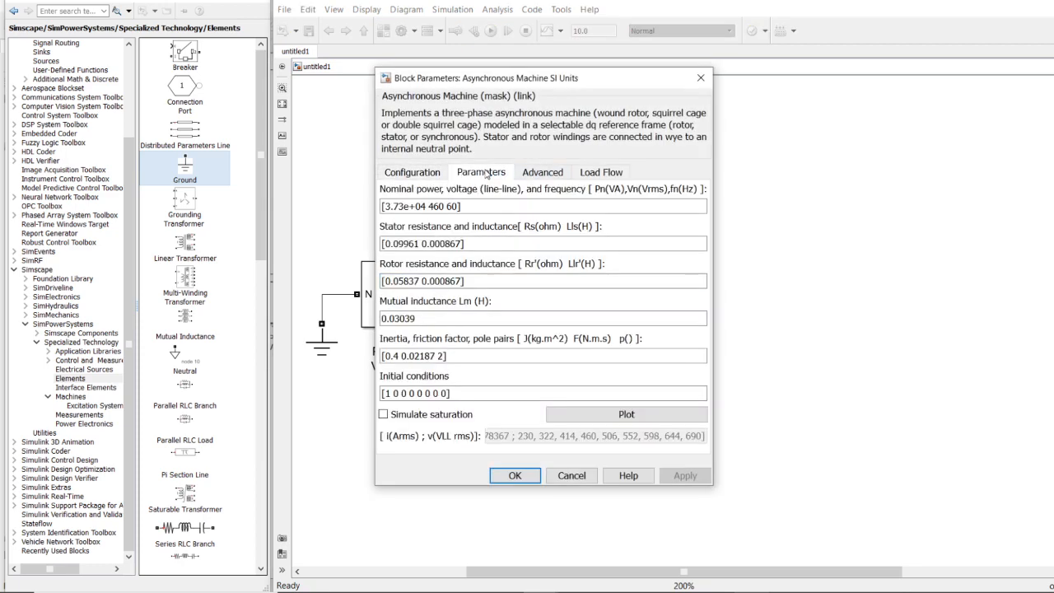
drag(382, 206, 403, 207)
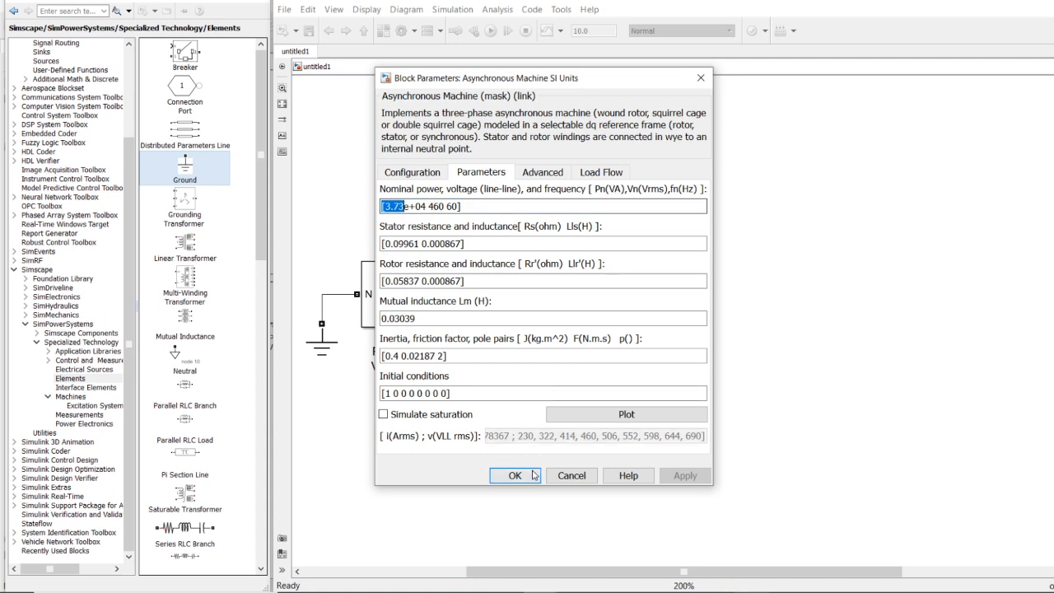
click(514, 478)
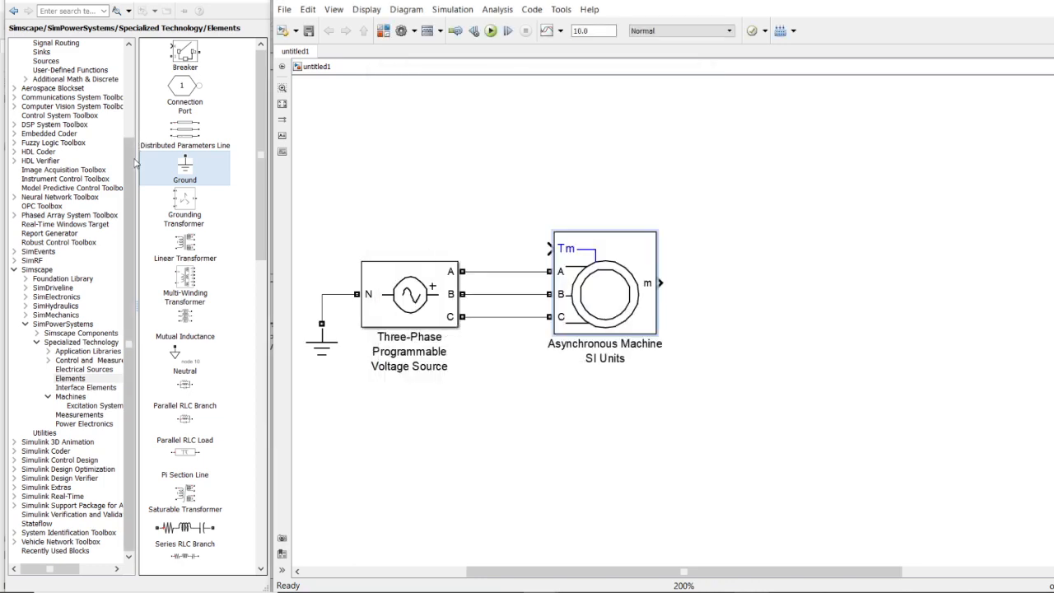
Add a Constant block from Commonly Used Blocks, connect it to the machine's Tm input and place it above the voltage source
scroll(74, 124, up, 4)
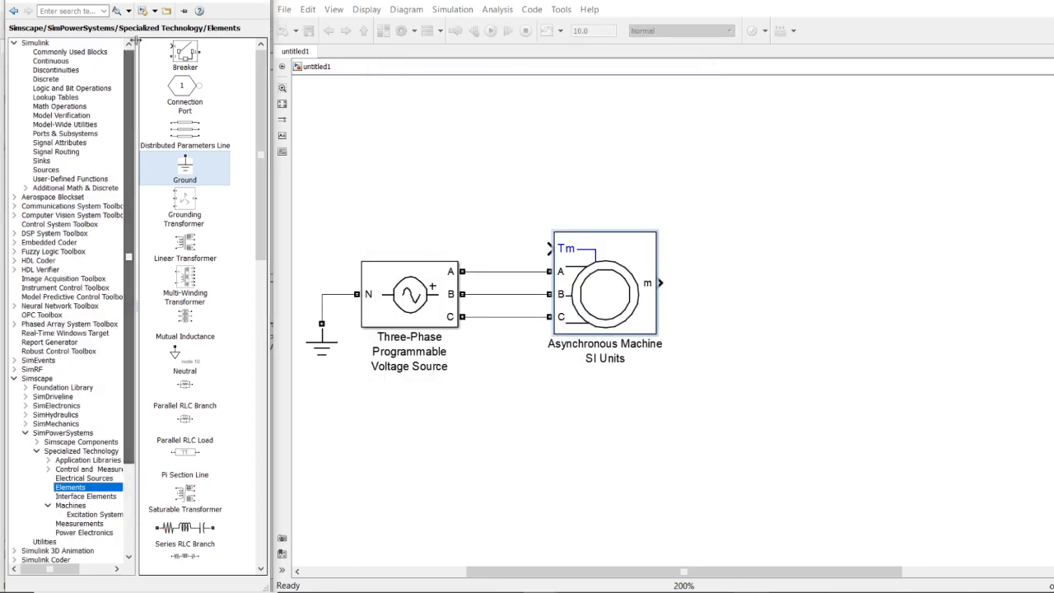
click(52, 61)
click(68, 52)
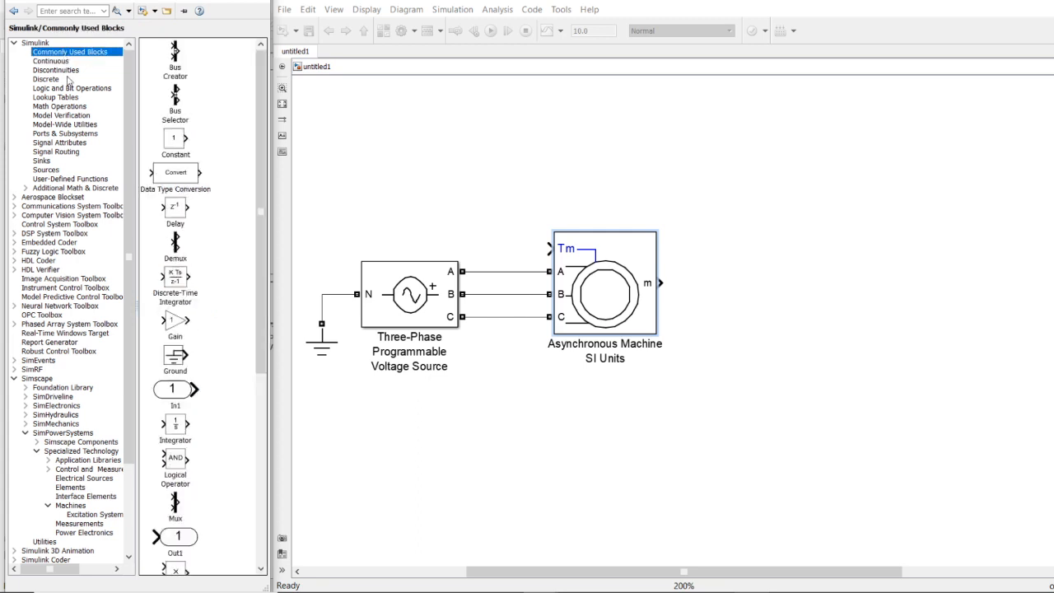
mouse_move(177, 143)
mouse_down()
mouse_move(494, 219)
mouse_move(450, 233)
mouse_move(550, 248)
mouse_up()
drag(444, 231, 421, 219)
click(433, 242)
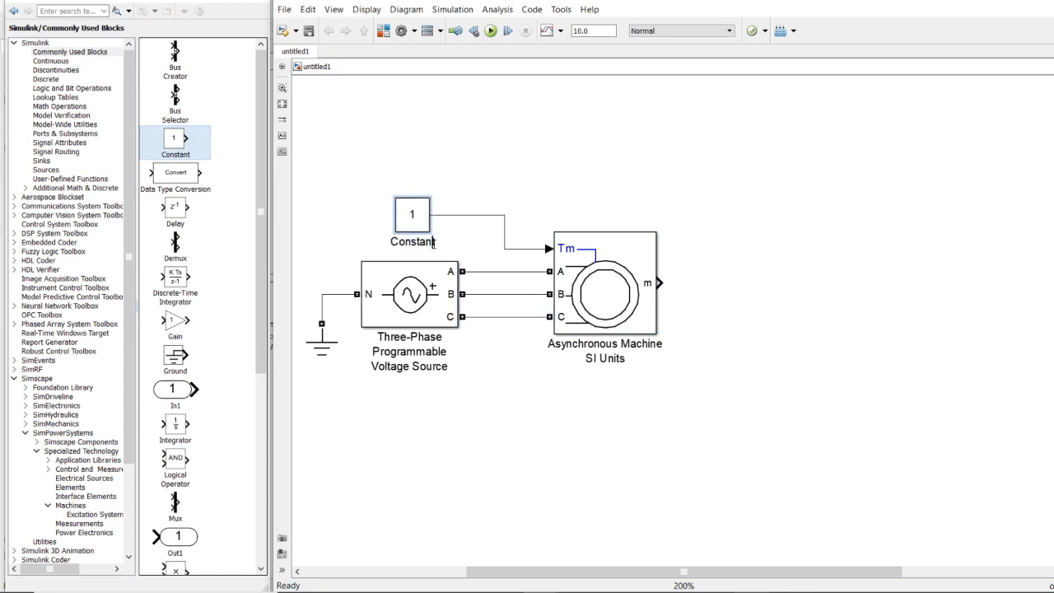
Rename the Constant block feeding the Tm input as "Par de carga"
key(BackSpace)
key(BackSpace)
key(BackSpace)
key(BackSpace)
key(BackSpace)
key(BackSpace)
key(BackSpace)
key(BackSpace)
text(tLoad)
key(BackSpace)
key(BackSpace)
key(BackSpace)
key(BackSpace)
text(Par de carga)
Set the constant value of the Par de carga block to 120
double_click(420, 225)
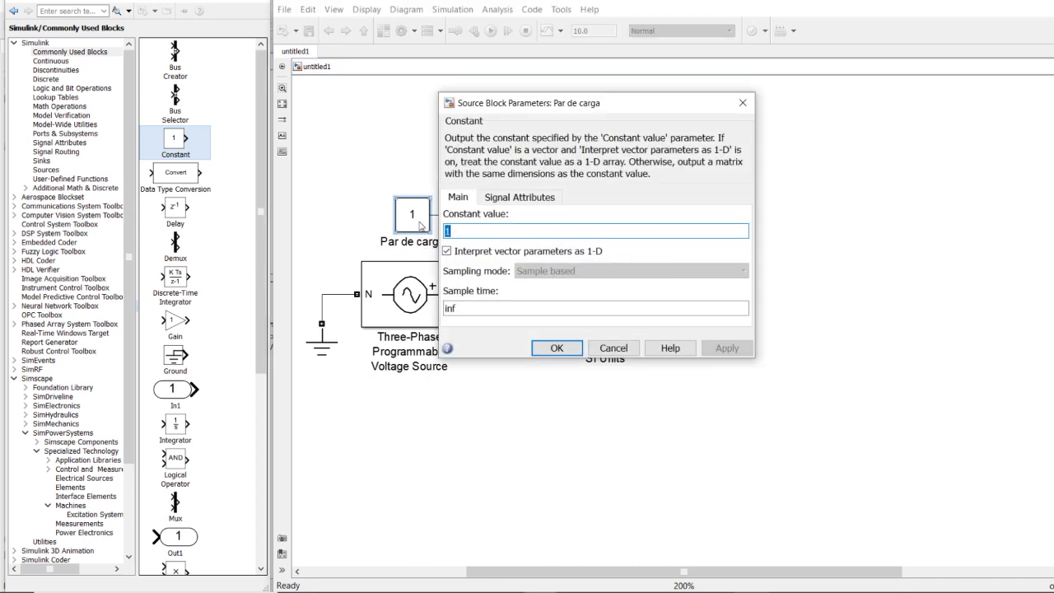
text(20)
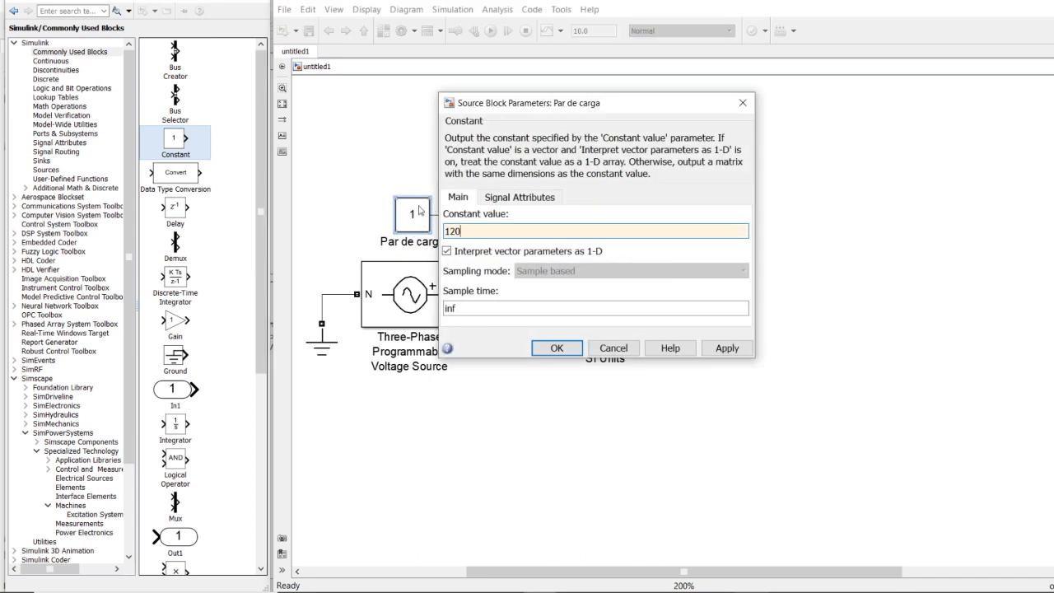
click(557, 348)
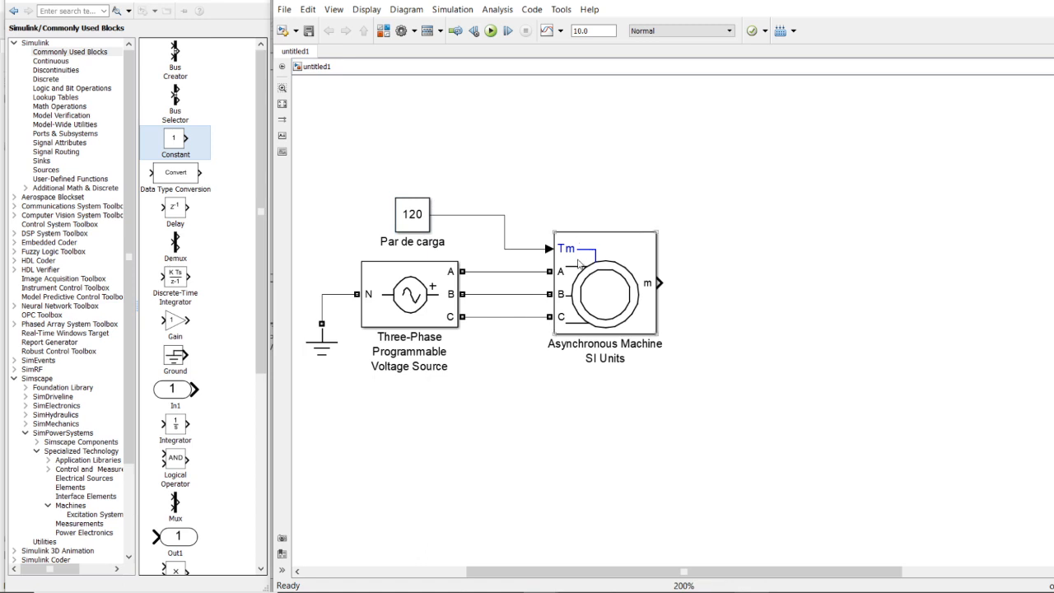
click(580, 265)
click(541, 280)
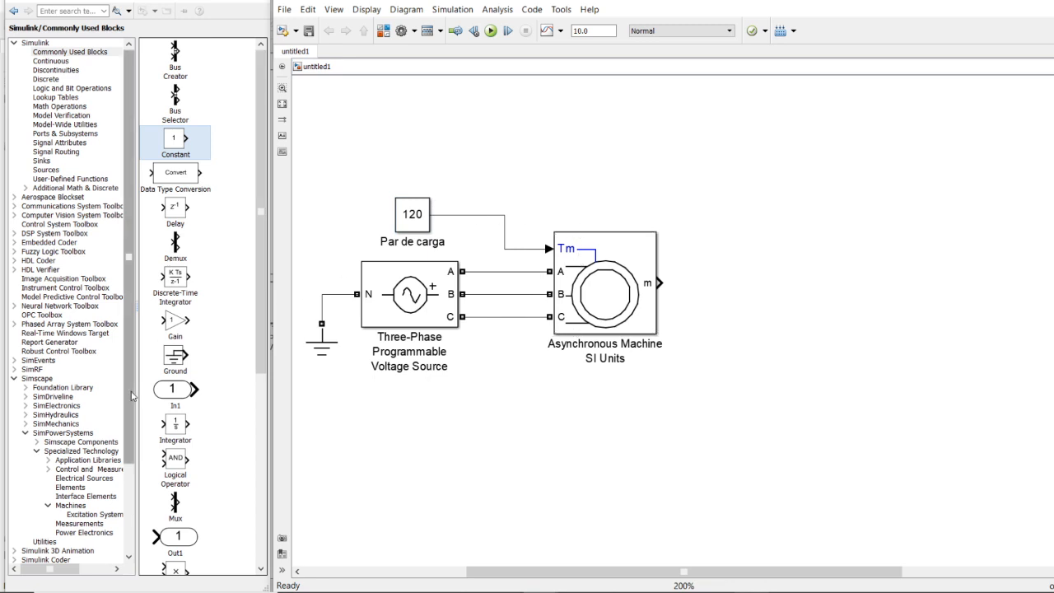
Add a powergui block from the SimPowerSystems Specialized Technology library above Par de carga, and view its options without changing them
scroll(128, 447, down, 2)
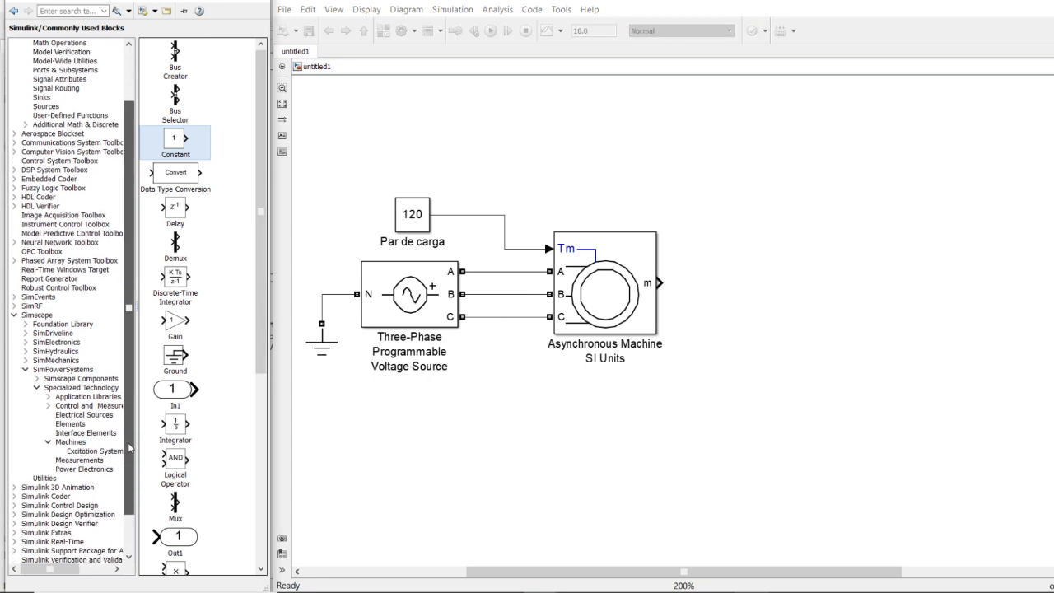
click(74, 379)
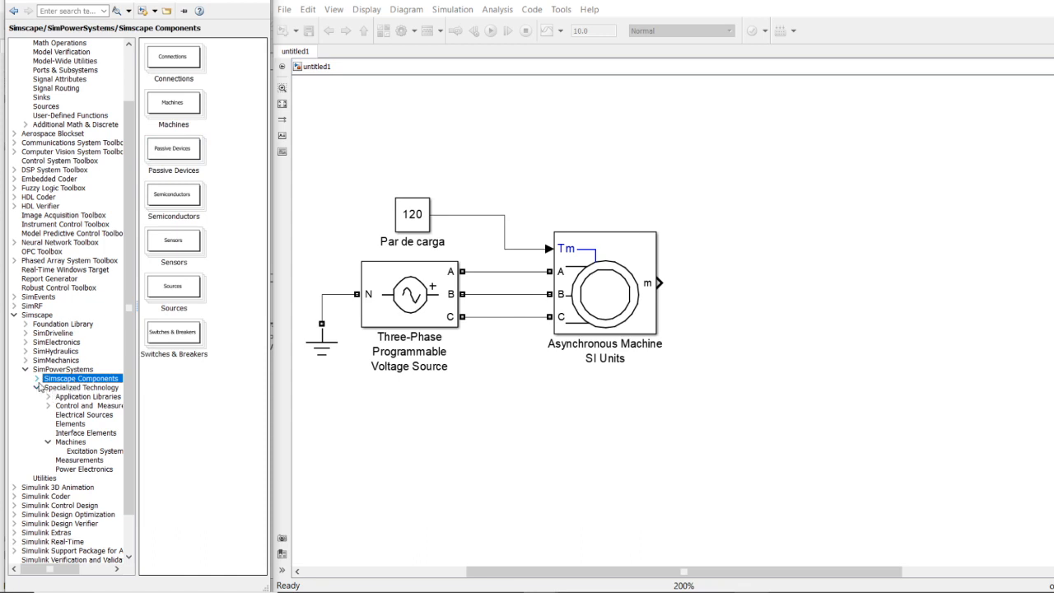
click(62, 389)
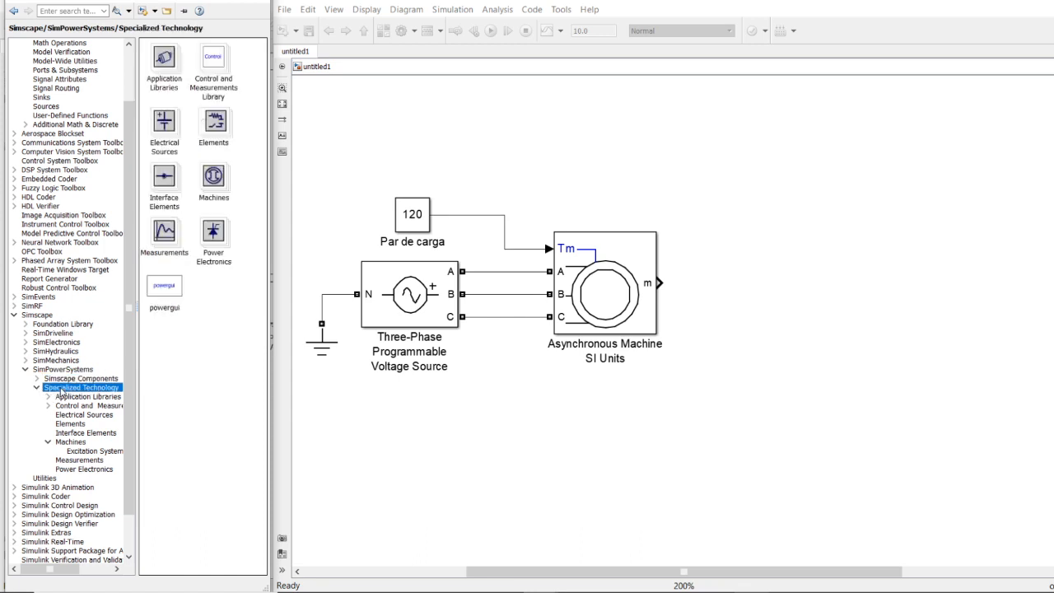
click(171, 284)
drag(165, 302, 438, 159)
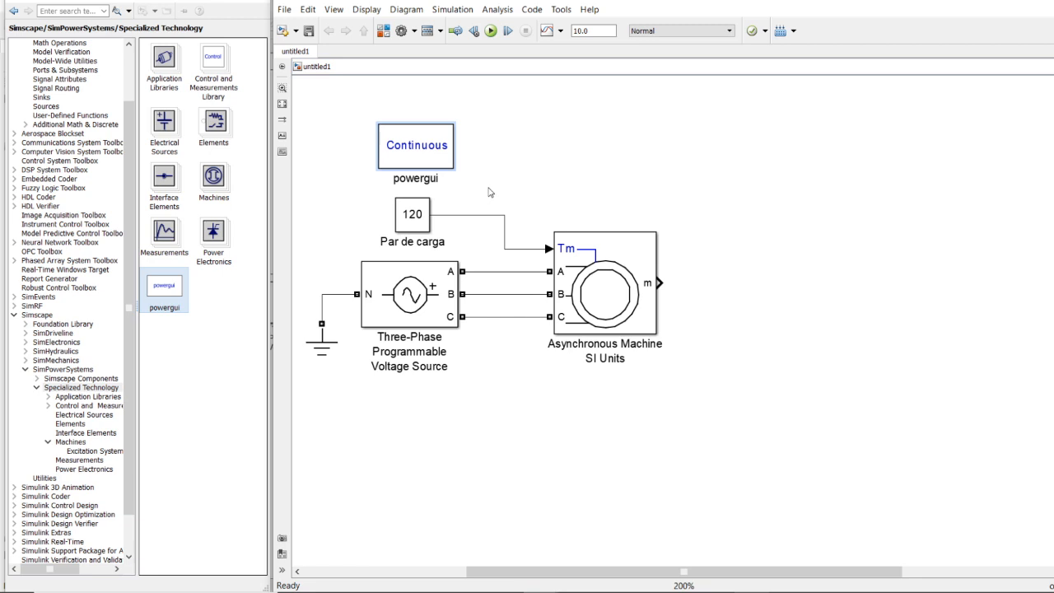
double_click(408, 147)
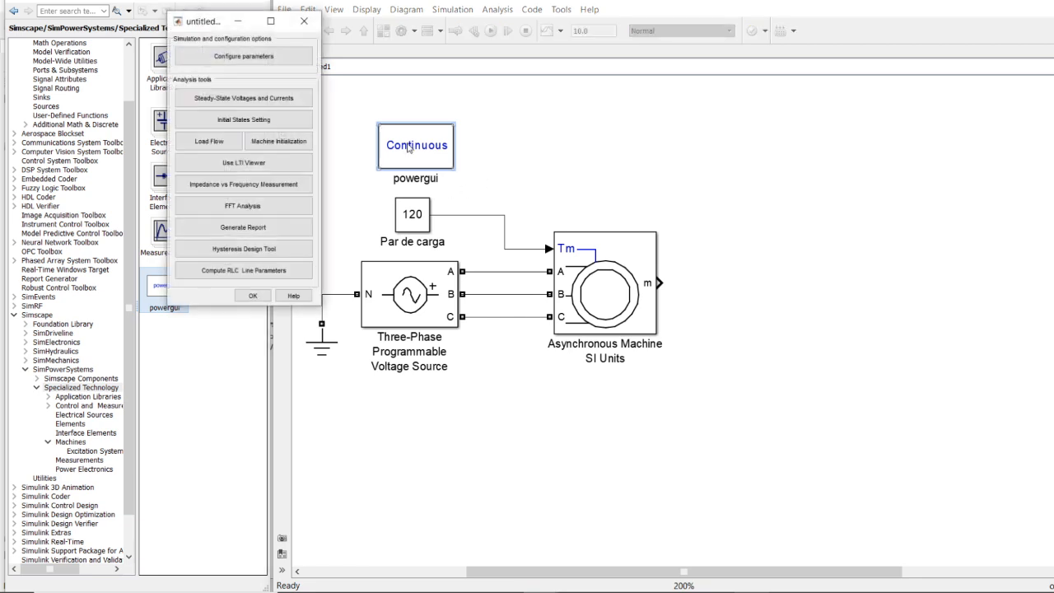
click(305, 23)
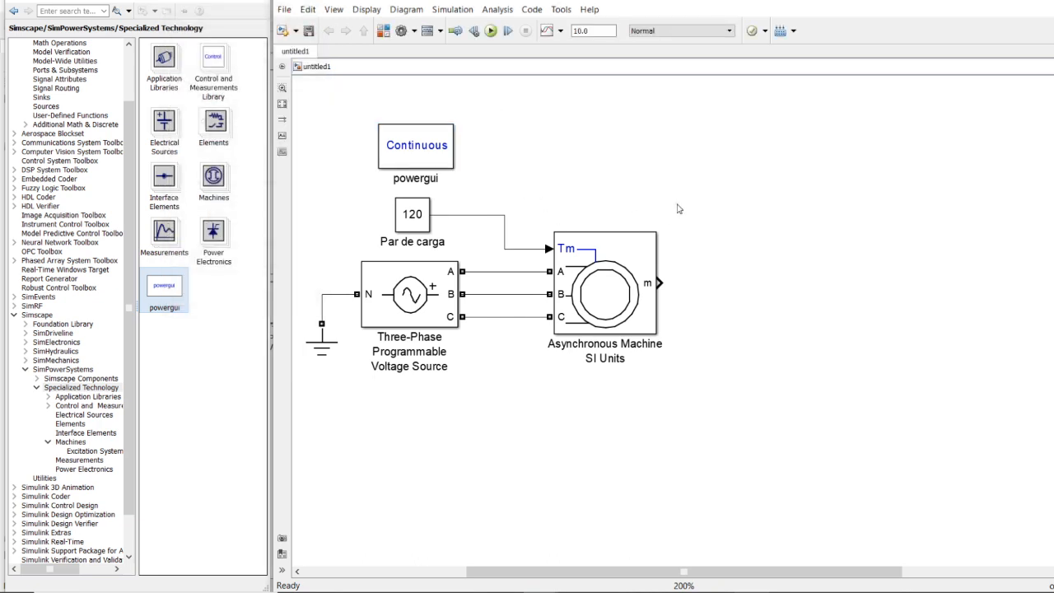
Add a Scope from the Simulink Sinks library, connect it to the machine's m output and space it away from the machine
click(626, 295)
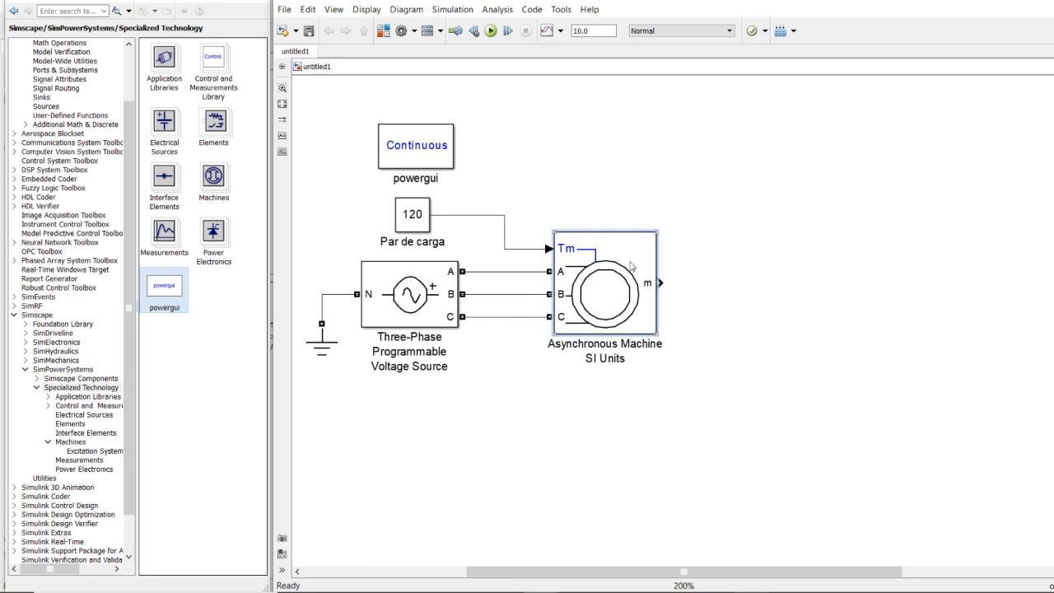
click(673, 288)
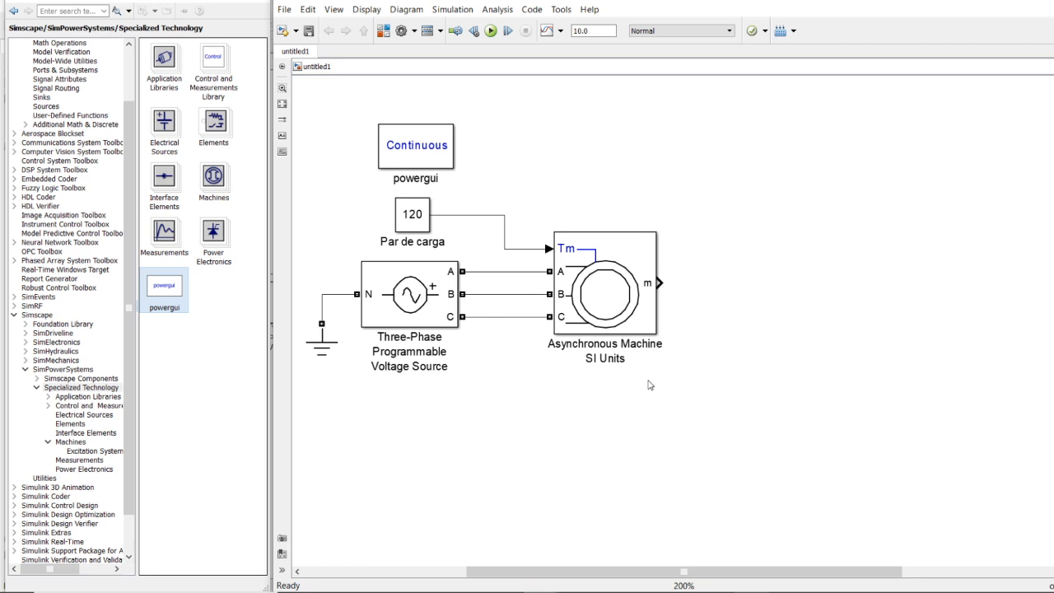
click(660, 283)
drag(129, 181, 128, 119)
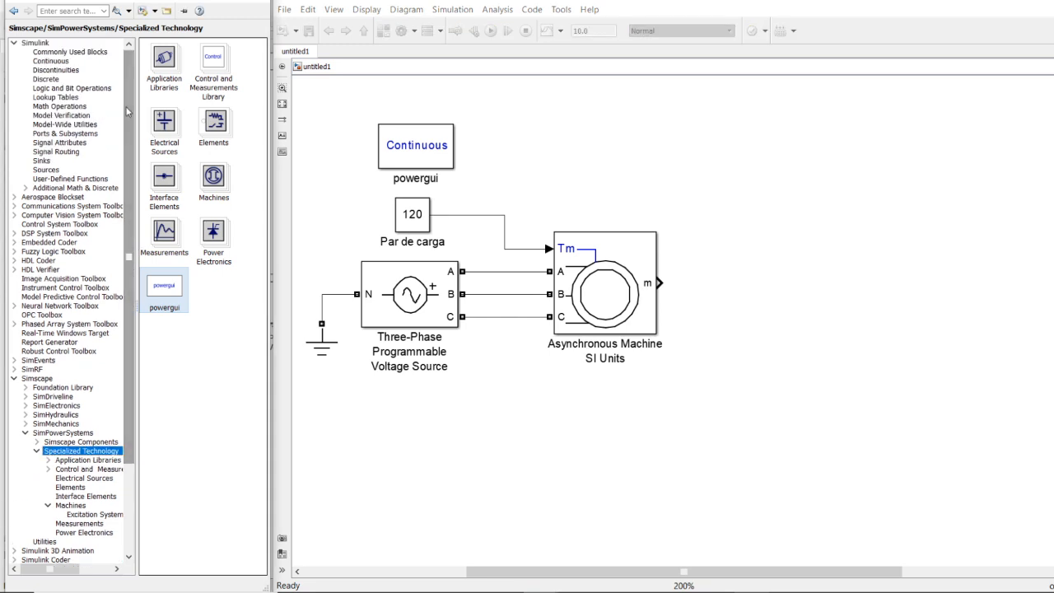
click(45, 170)
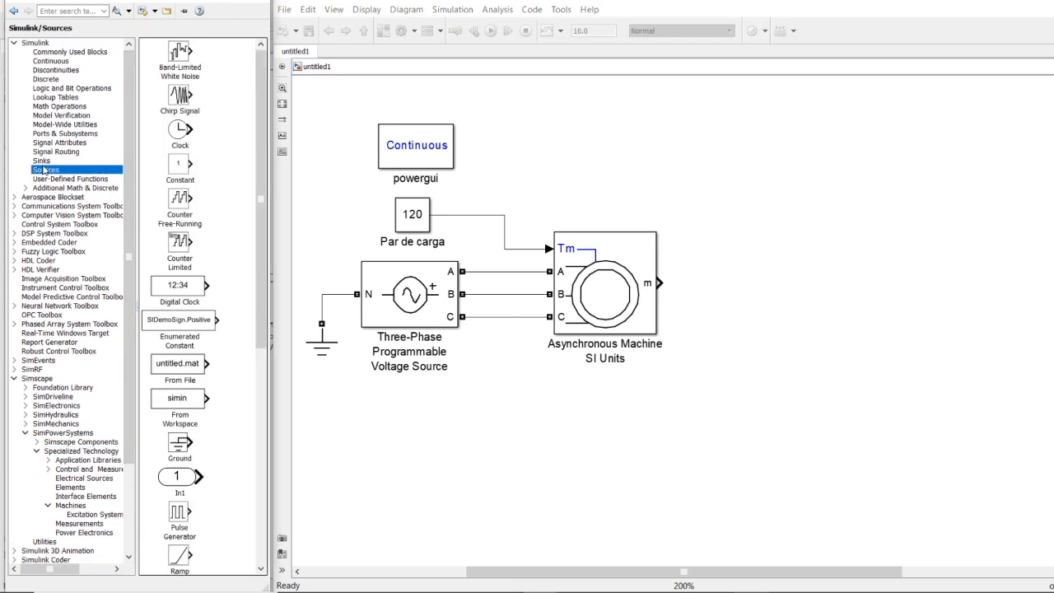
click(41, 161)
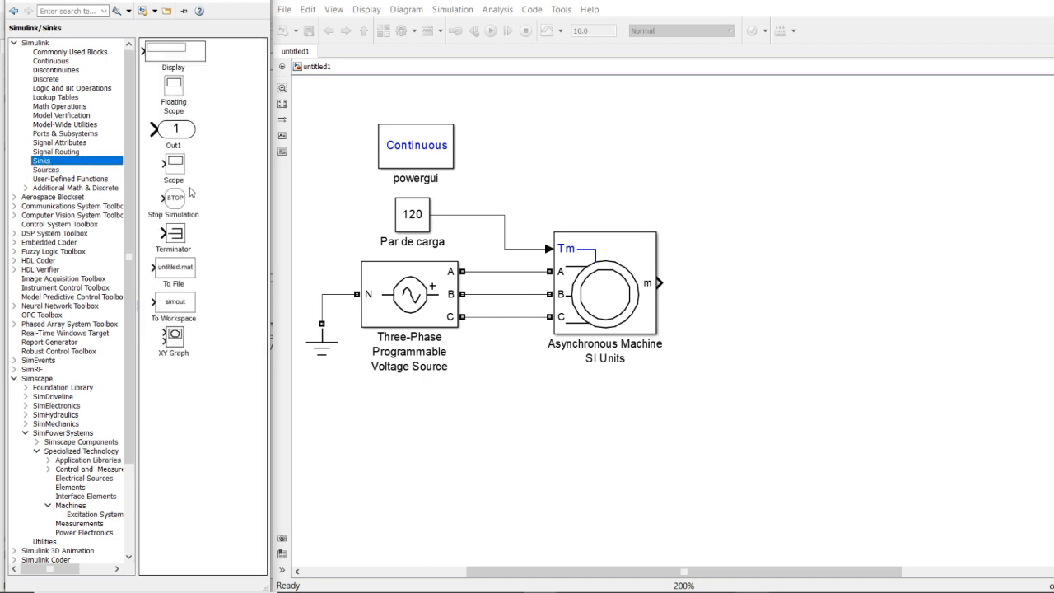
mouse_move(176, 167)
mouse_down()
mouse_move(832, 296)
mouse_move(662, 283)
mouse_up()
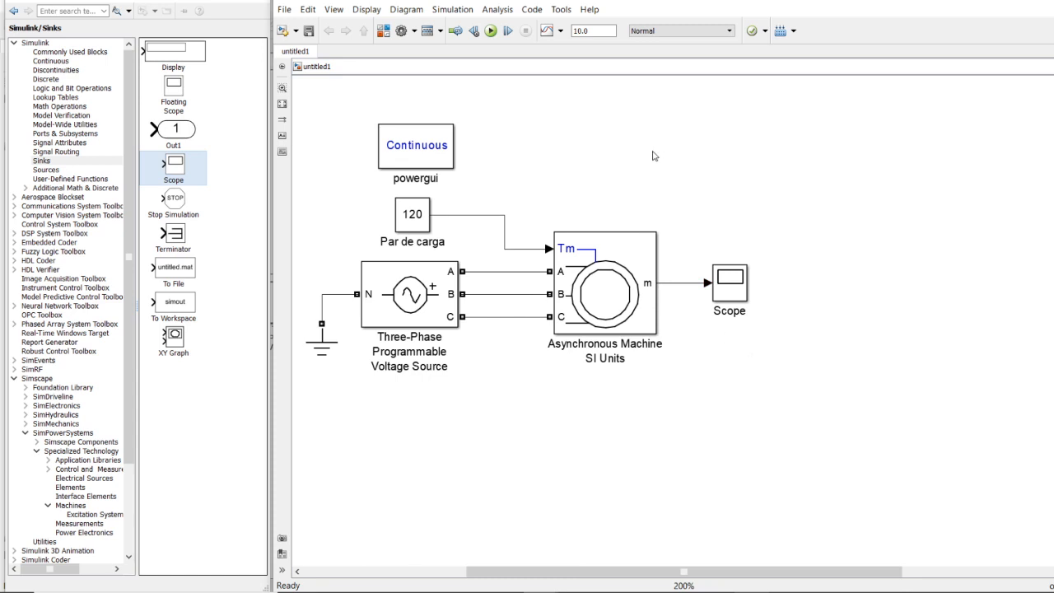
click(718, 290)
drag(729, 301, 751, 301)
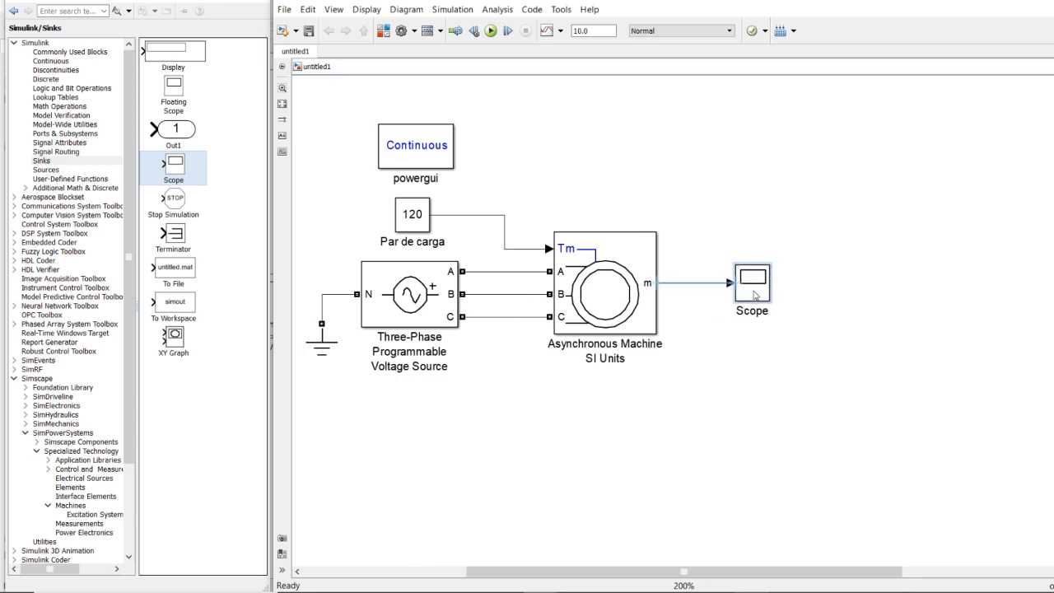
Run the simulation, open the Scope in a maximized window and autoscale its plot
click(490, 32)
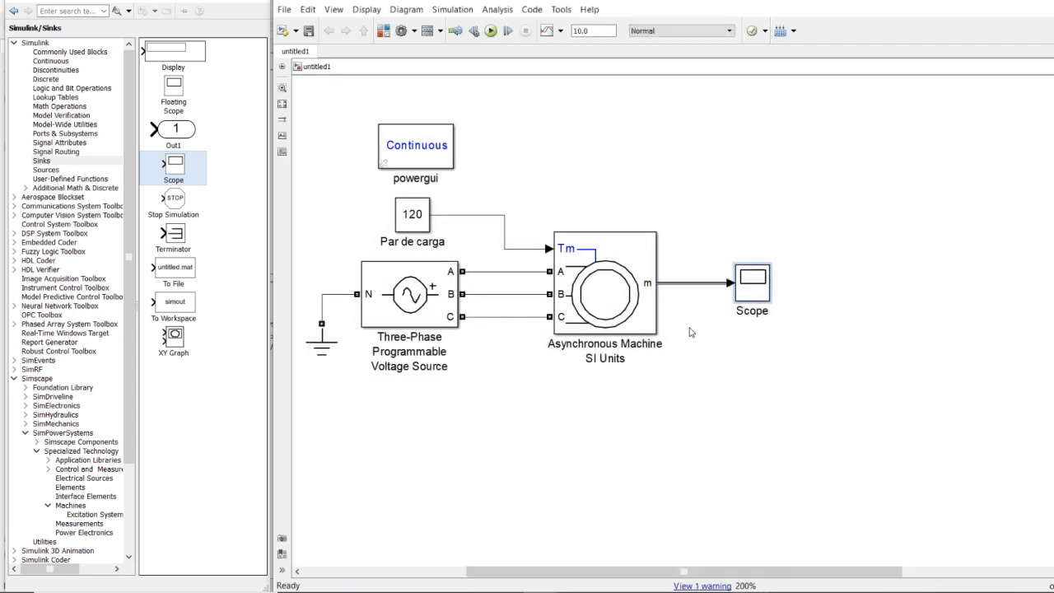
double_click(756, 295)
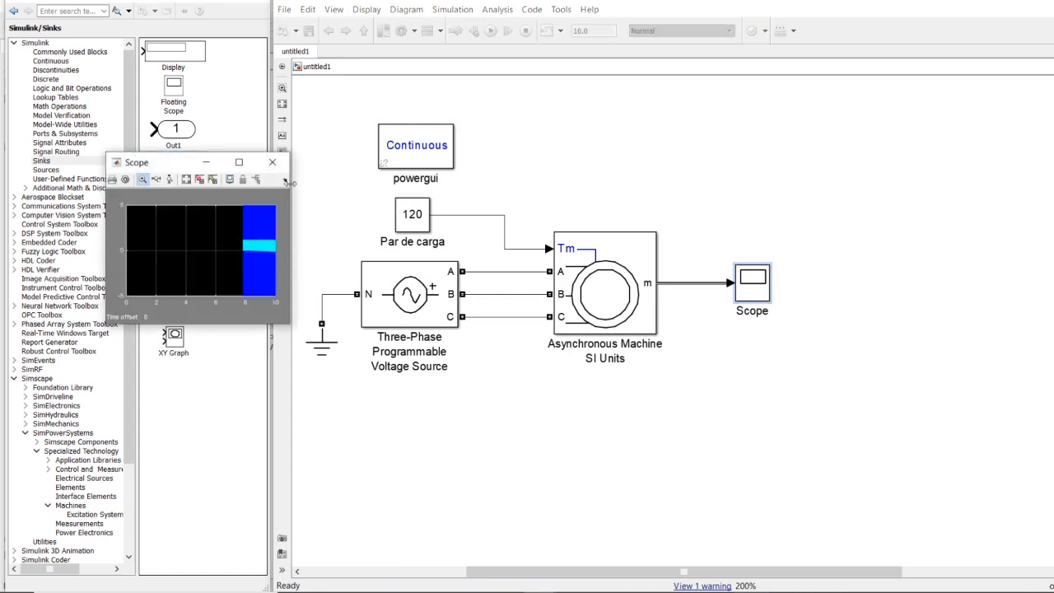
click(239, 163)
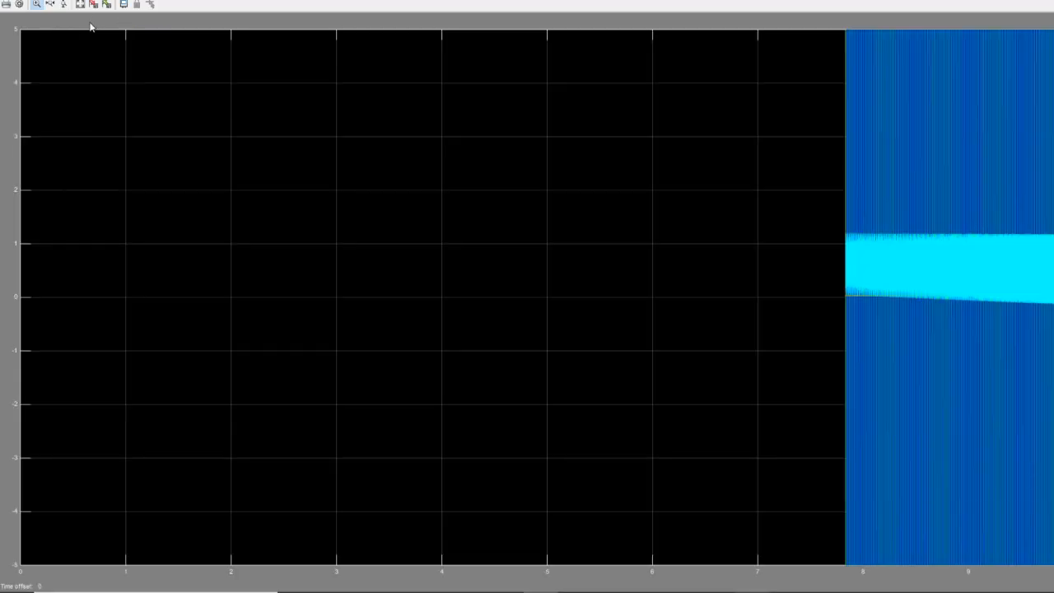
click(80, 6)
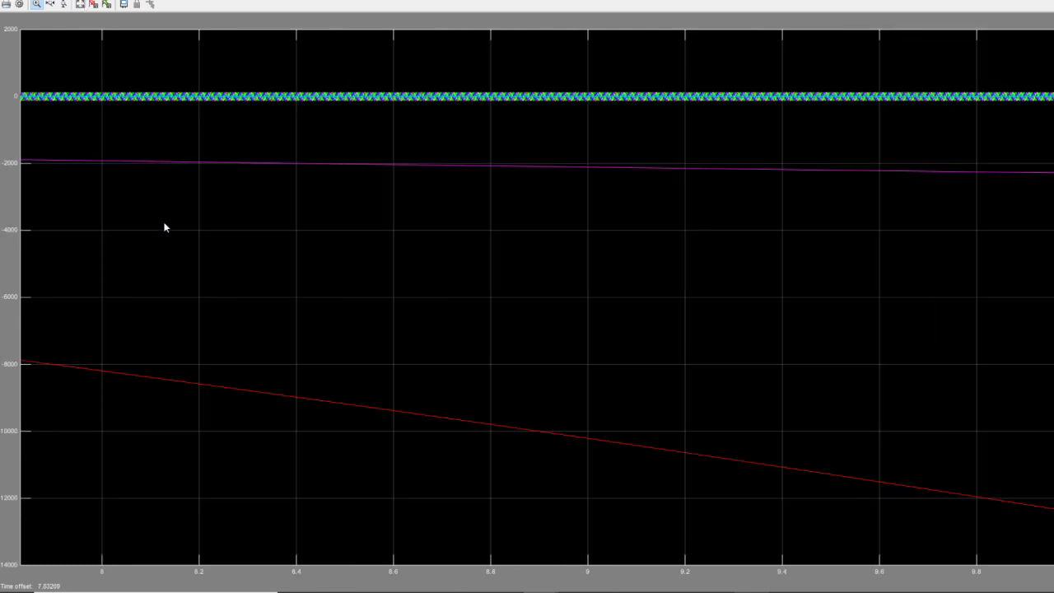
Zoom in on the oscillating signals around zero in the Scope to examine their waveforms, and return to the model
click(64, 5)
click(36, 4)
drag(93, 87, 115, 106)
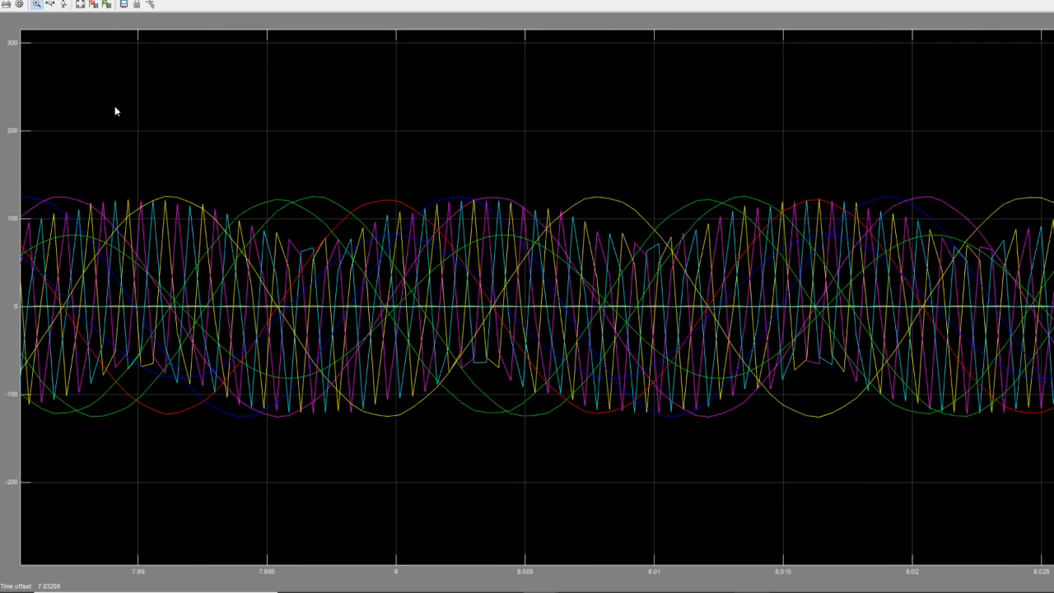
drag(152, 154, 437, 463)
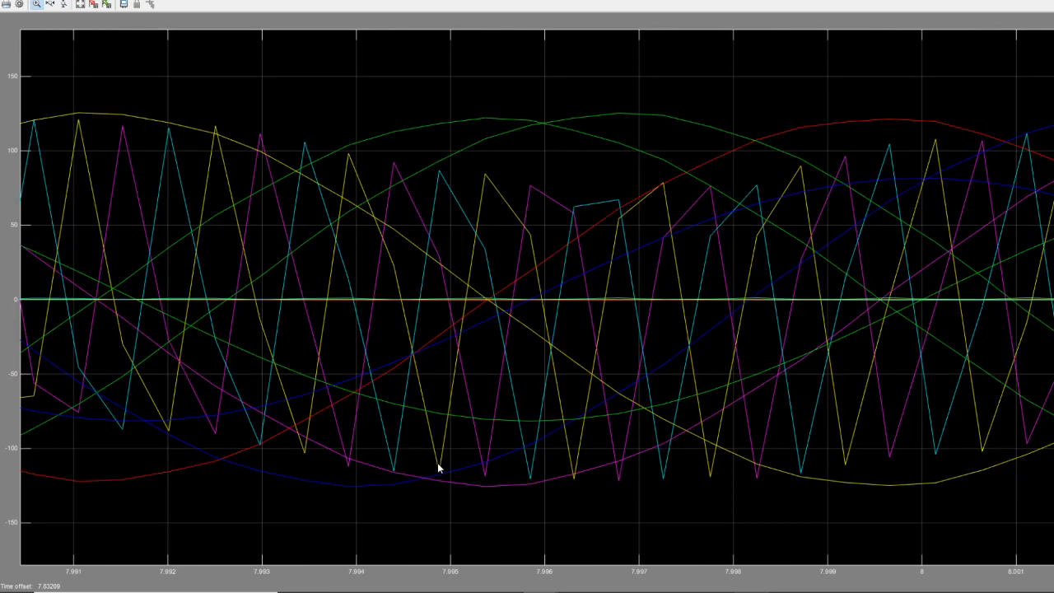
drag(277, 108, 609, 450)
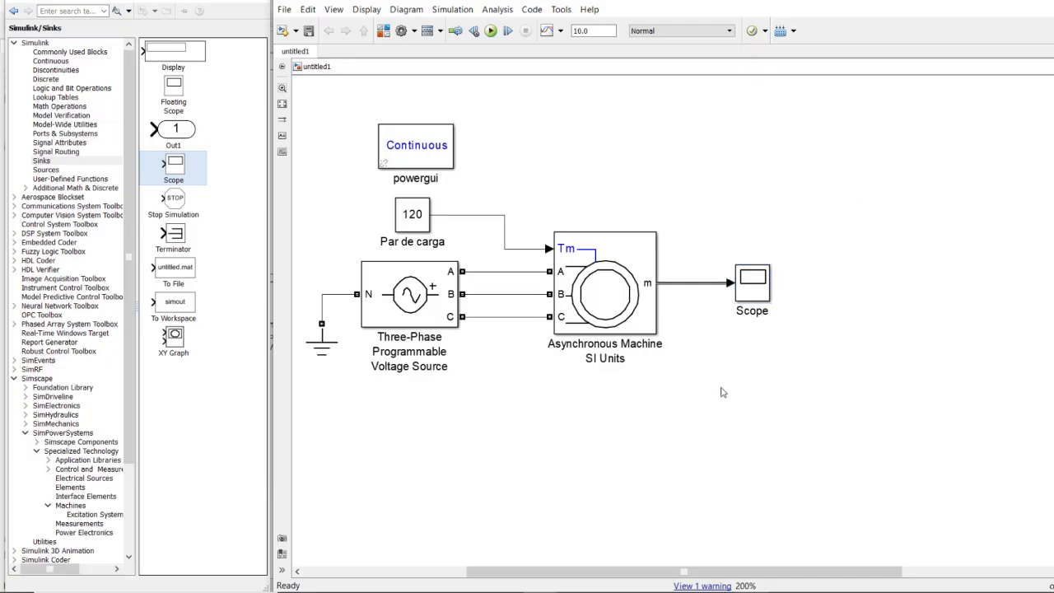
Move the Scope block slightly farther from the asynchronous machine, keeping it in line with the m output
drag(753, 284, 775, 284)
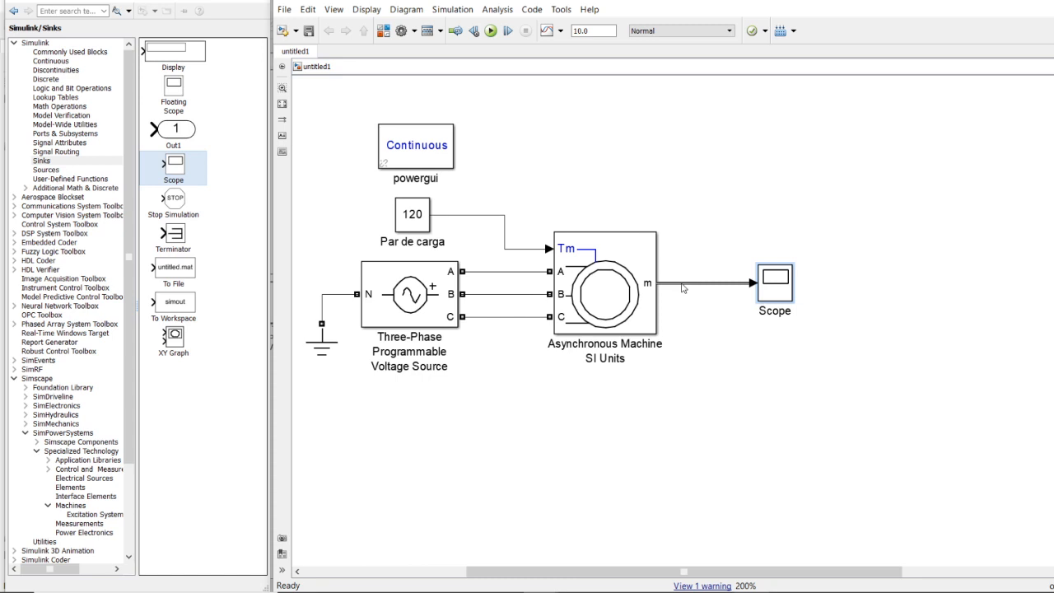
click(682, 284)
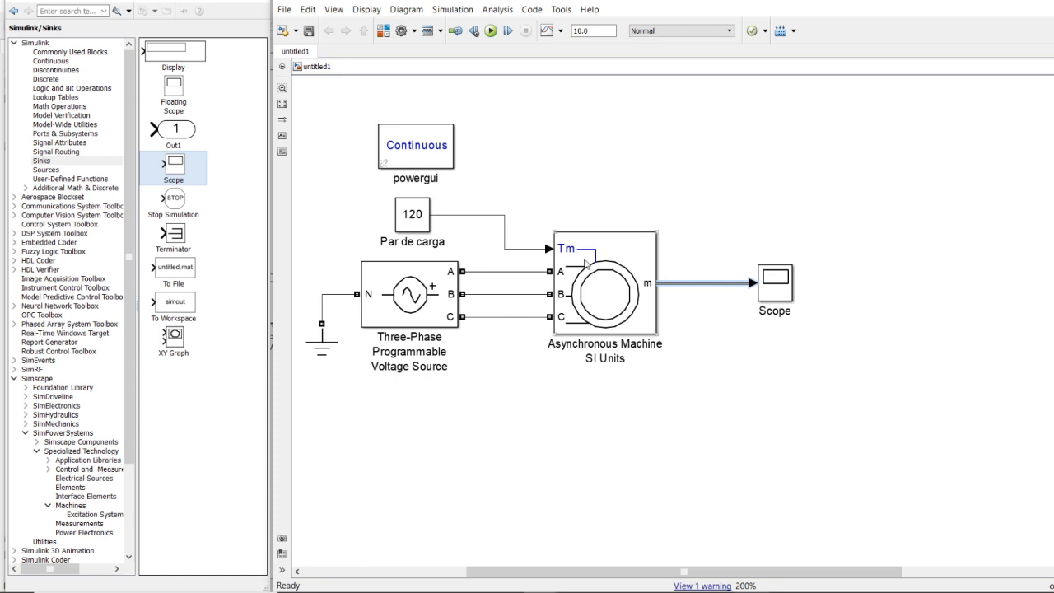
right_click(696, 285)
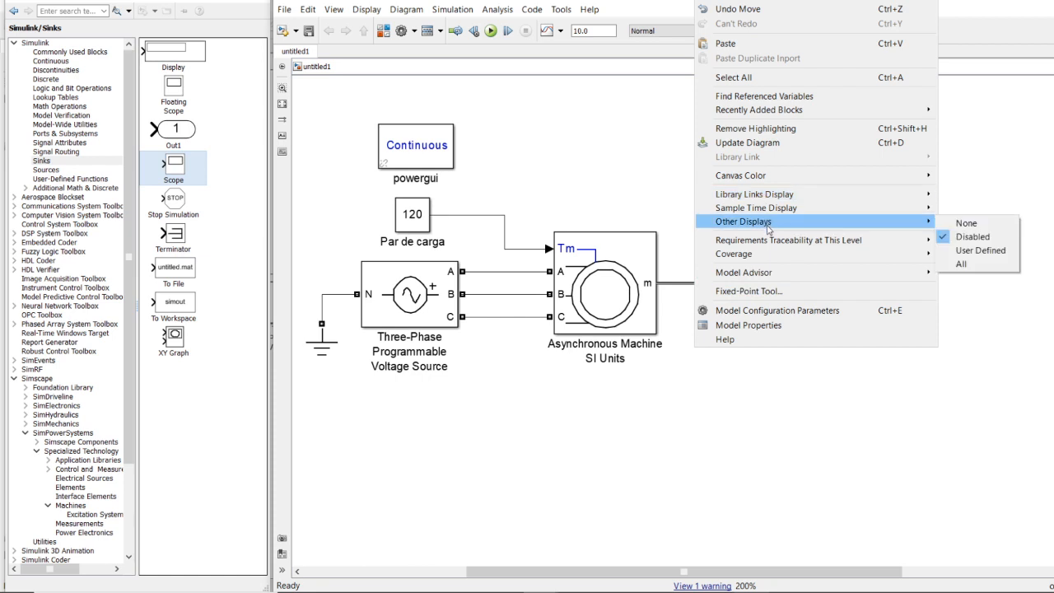
mouse_move(768, 229)
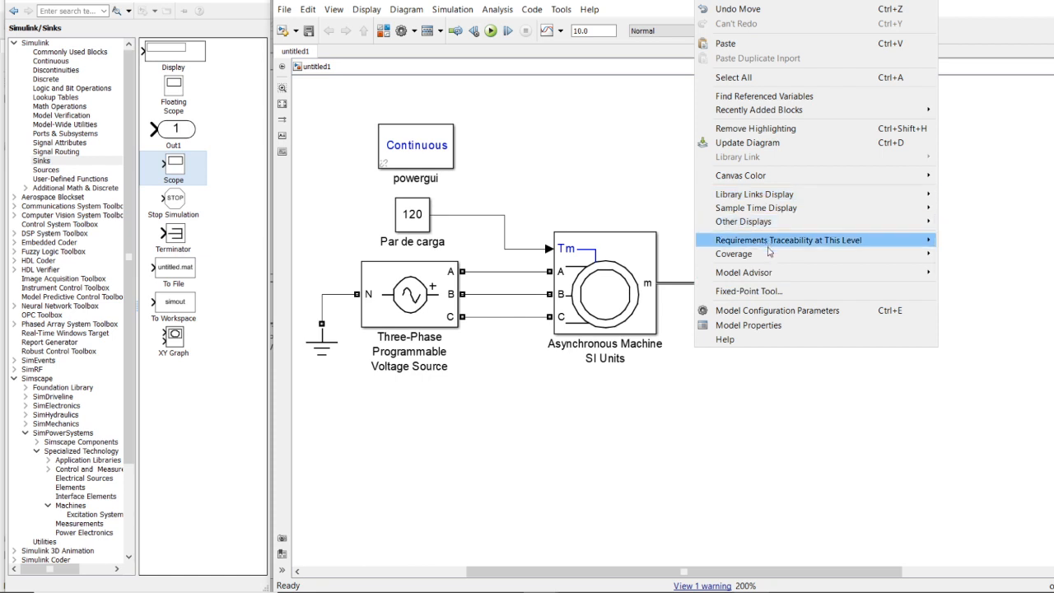
mouse_move(771, 259)
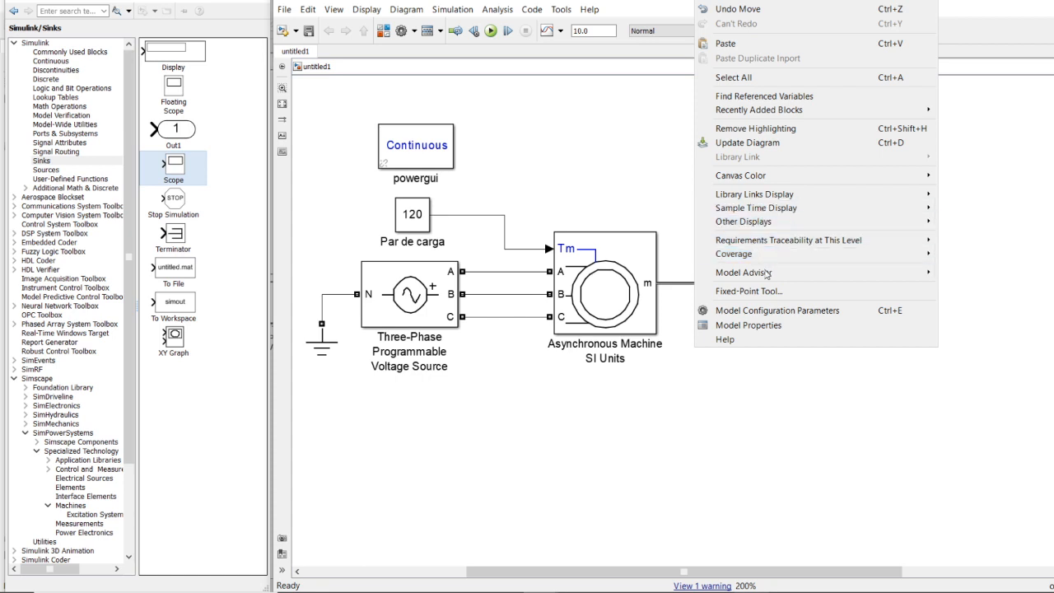
click(685, 254)
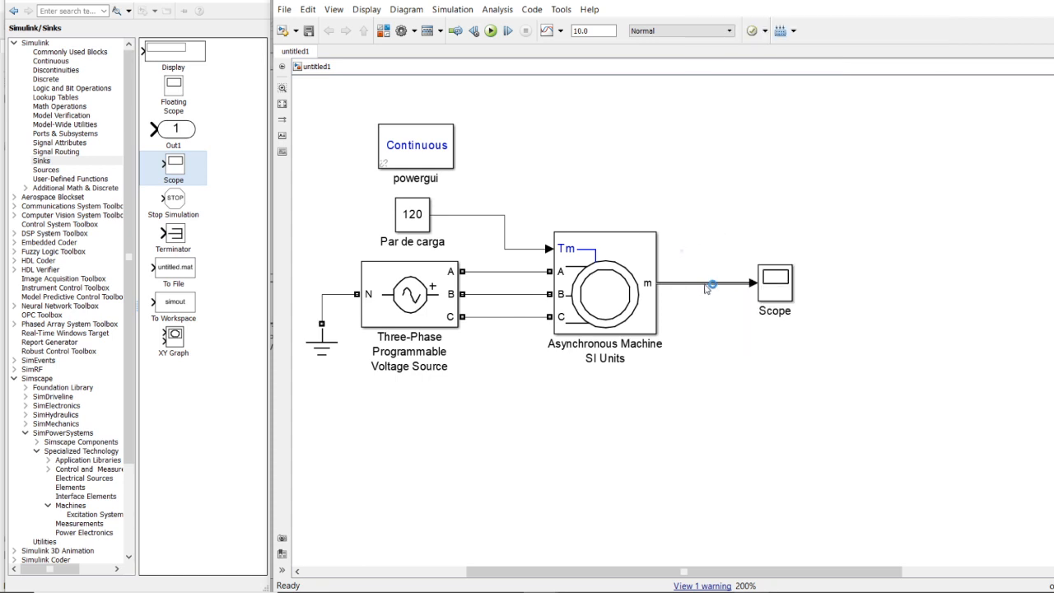
Open the Signal Hierarchy viewer for the line between the machine's m output and the Scope
right_click(705, 288)
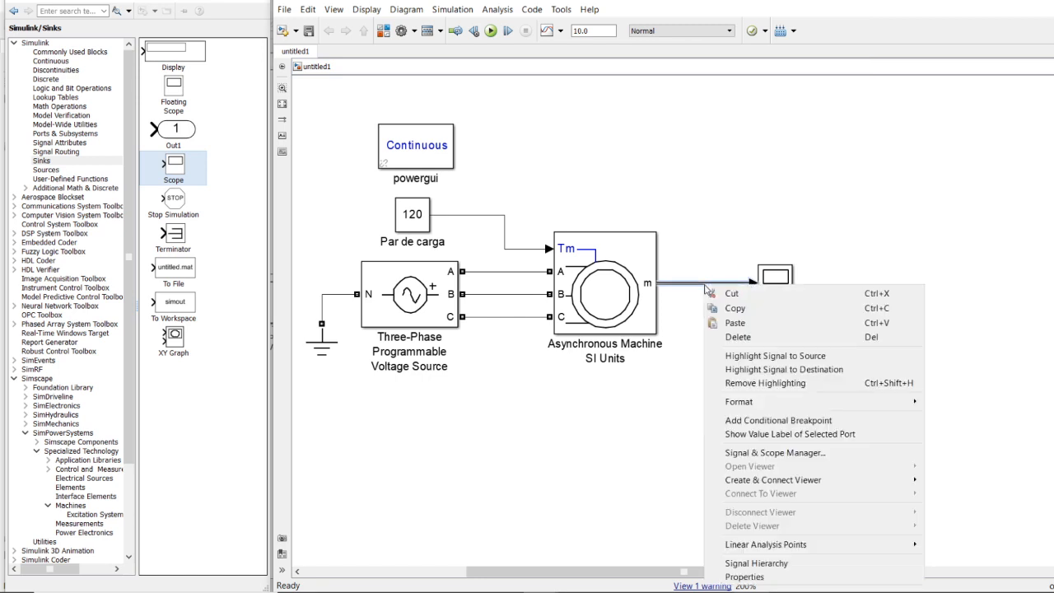
click(778, 562)
click(636, 443)
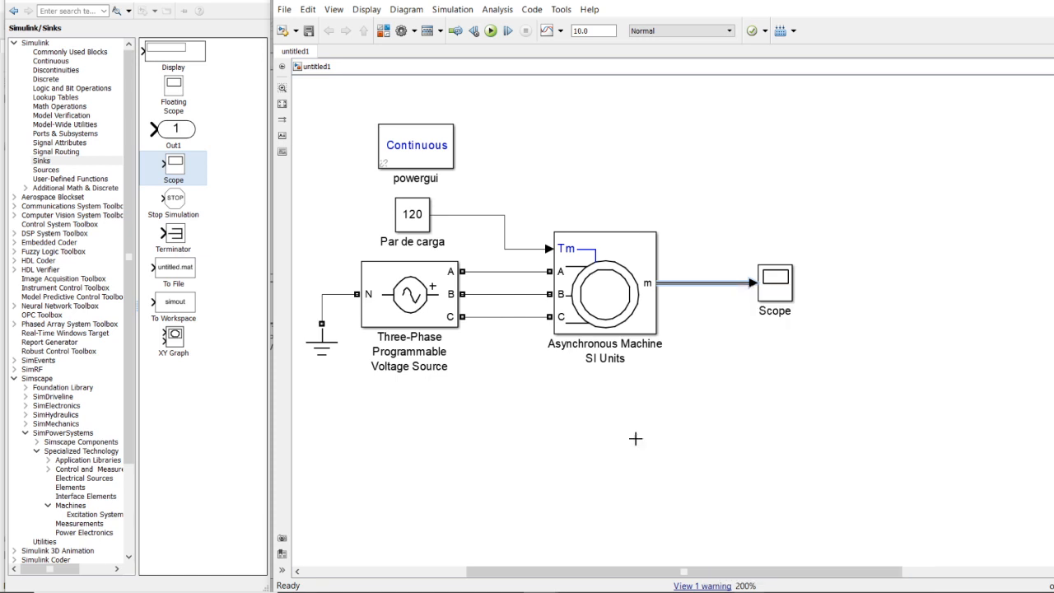
scroll(635, 443, down, 1)
scroll(636, 442, down, 3)
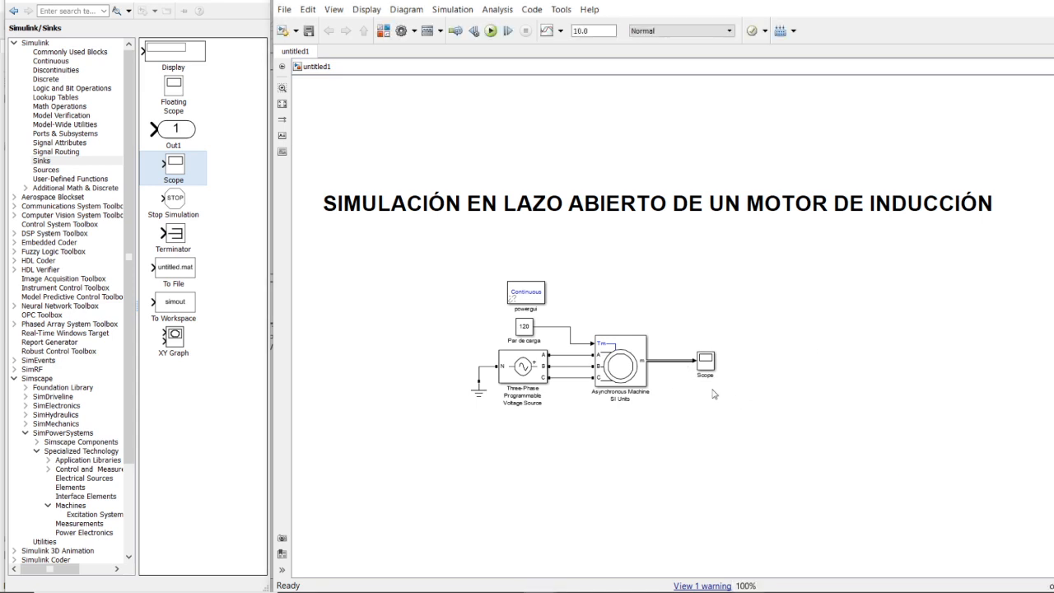
right_click(677, 367)
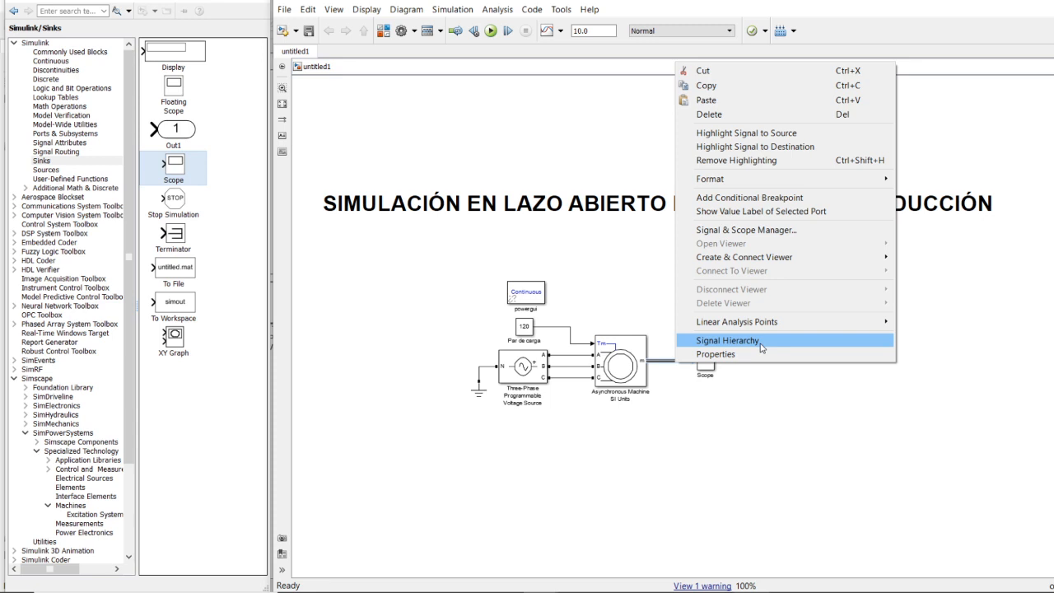
click(728, 340)
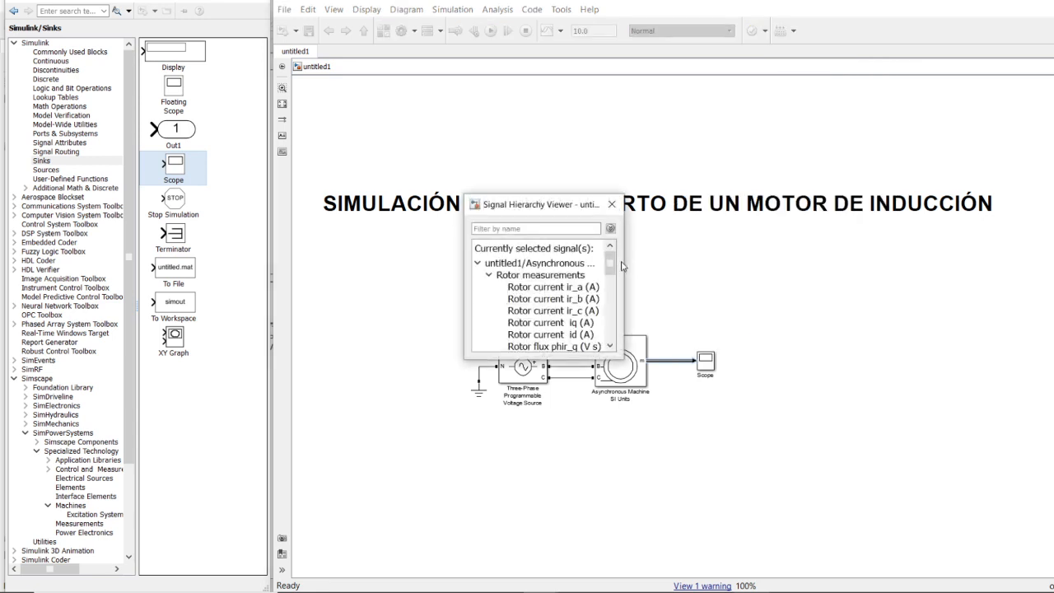
Enlarge the Signal Hierarchy Viewer and move it clear of the model to examine the machine's rotor, stator and mechanical measurements
drag(531, 208, 345, 169)
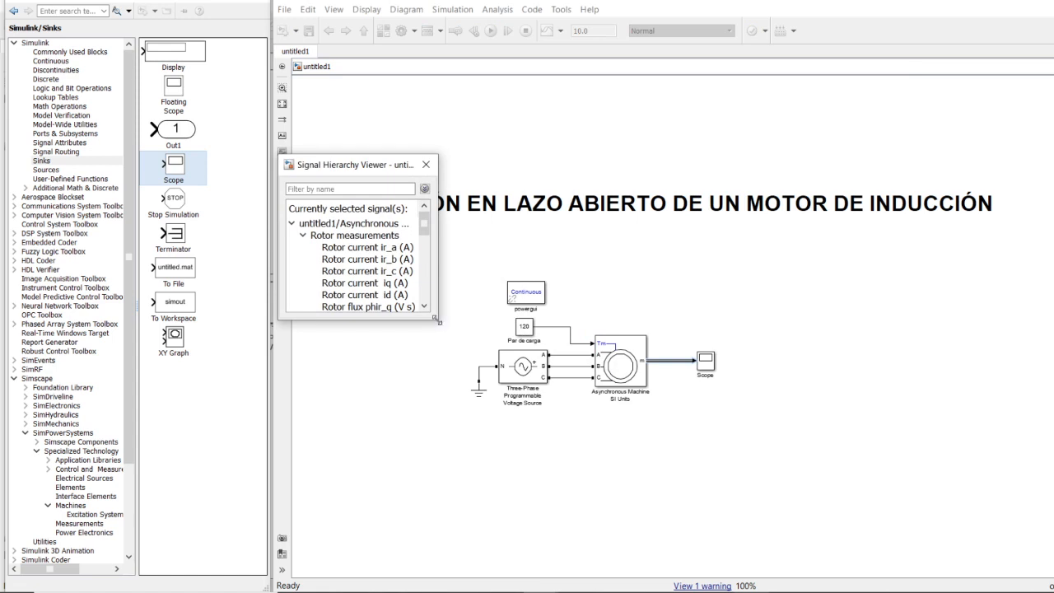
drag(440, 322, 466, 517)
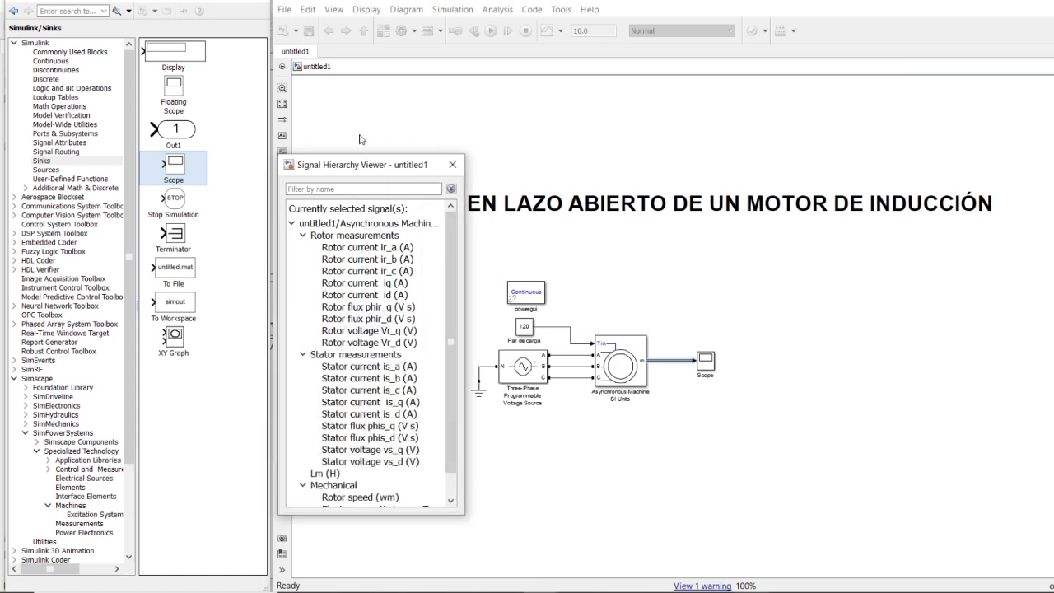
drag(361, 167, 338, 61)
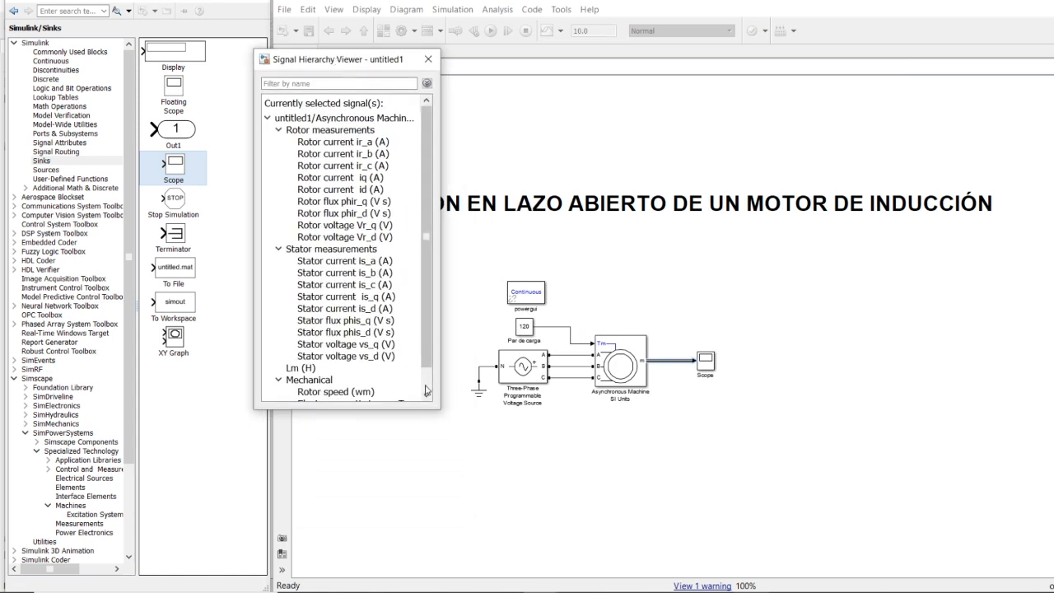
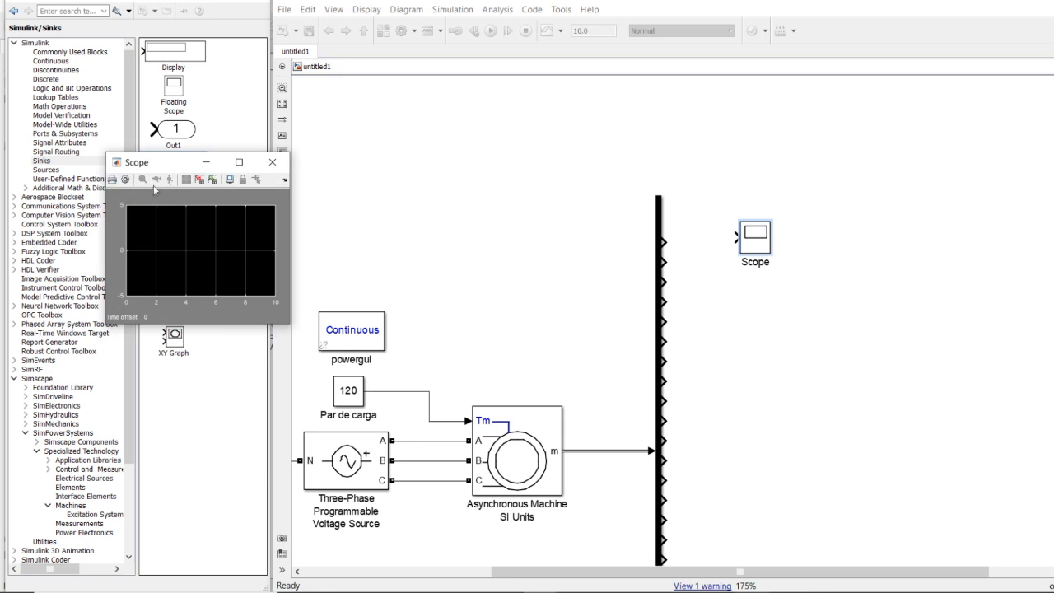
Turn off the Scope's limit on data points and set the width of line 1 to 2.0
click(127, 182)
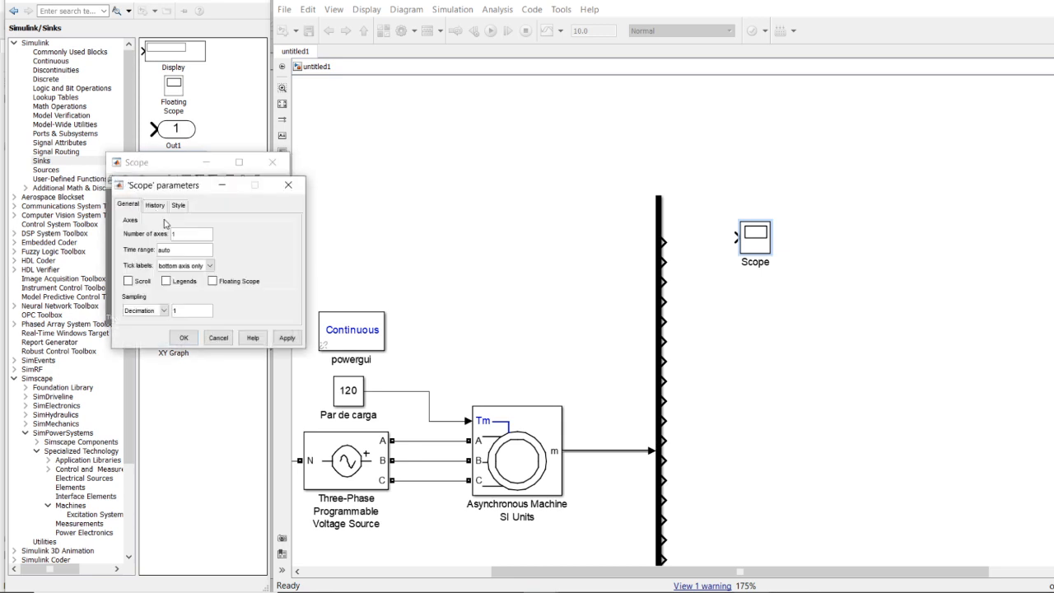
click(158, 207)
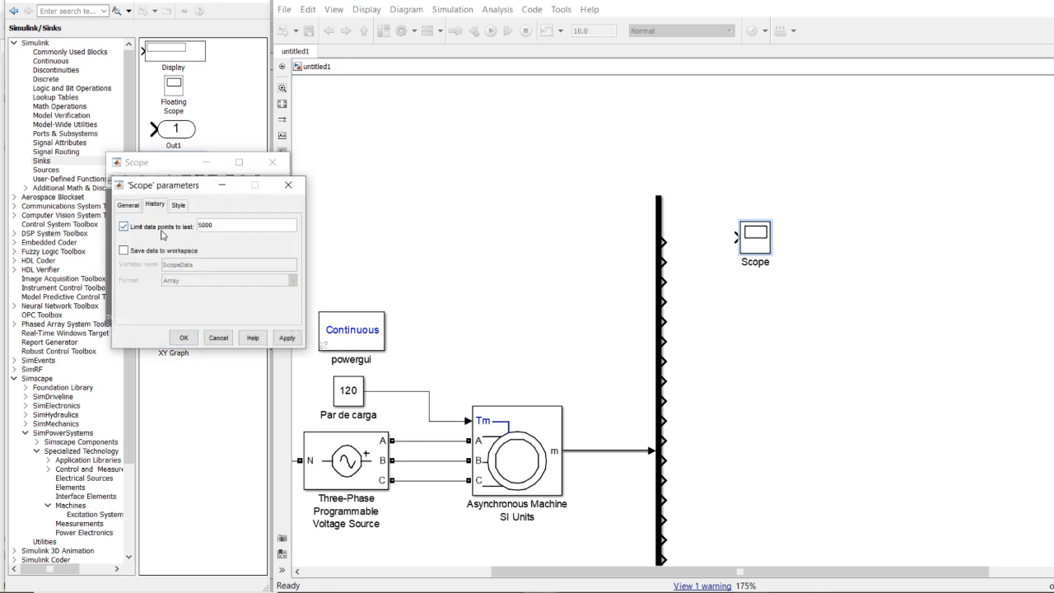
click(132, 231)
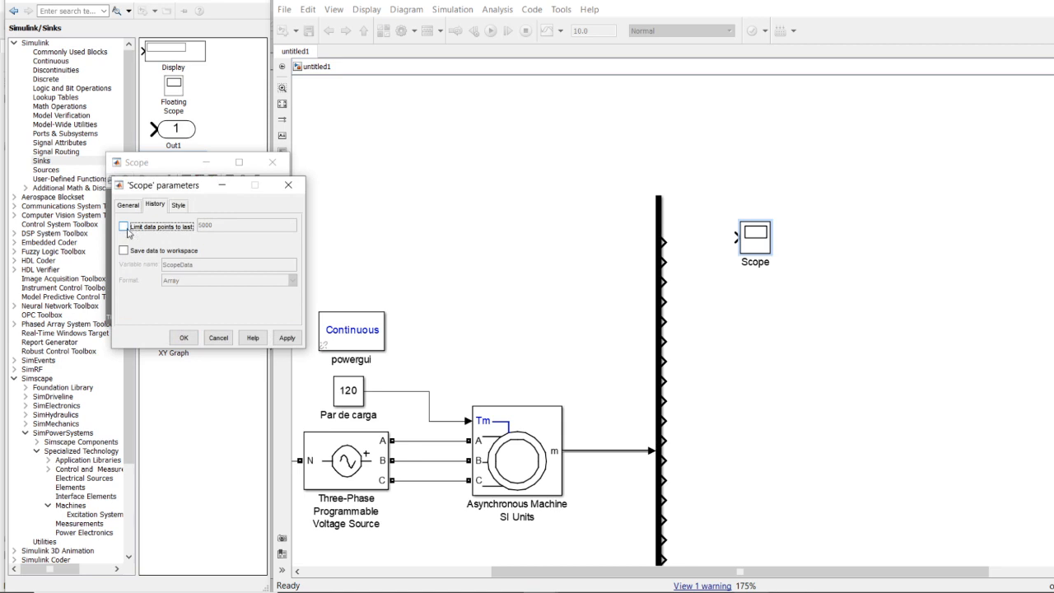
click(180, 206)
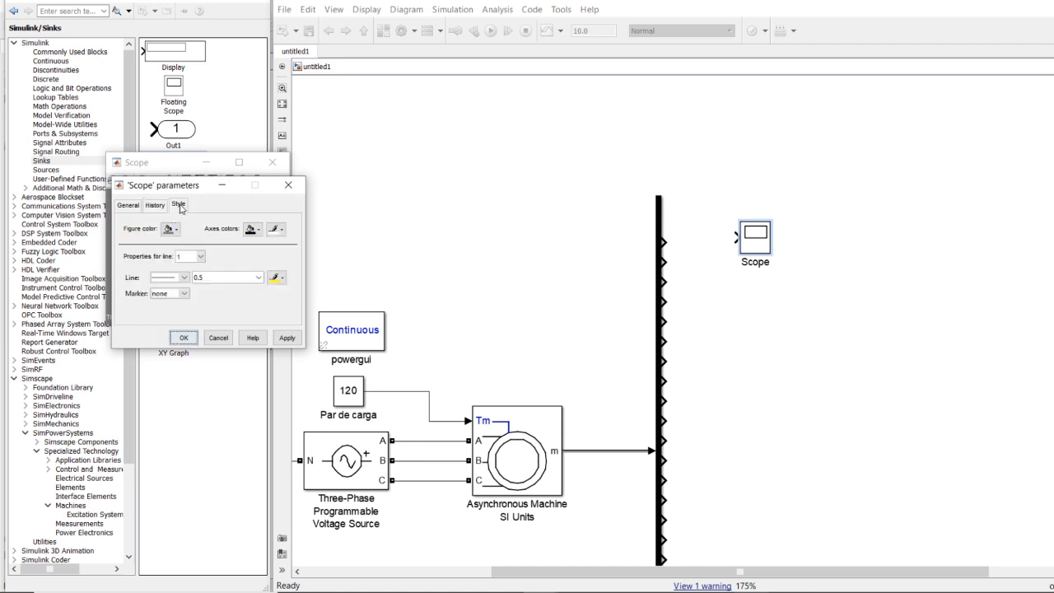
click(258, 277)
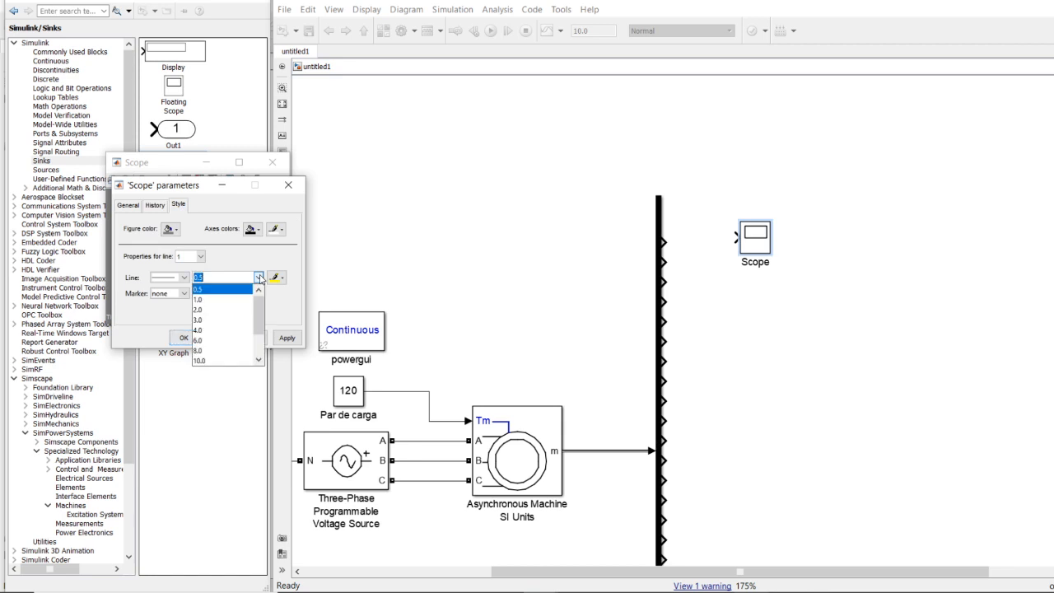
click(215, 309)
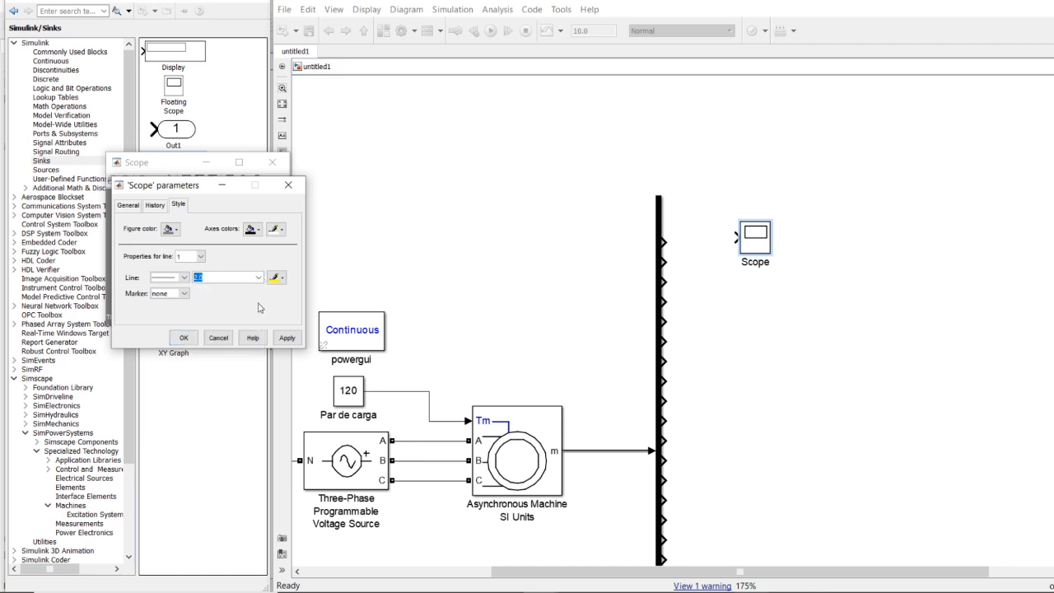
click(291, 344)
click(184, 339)
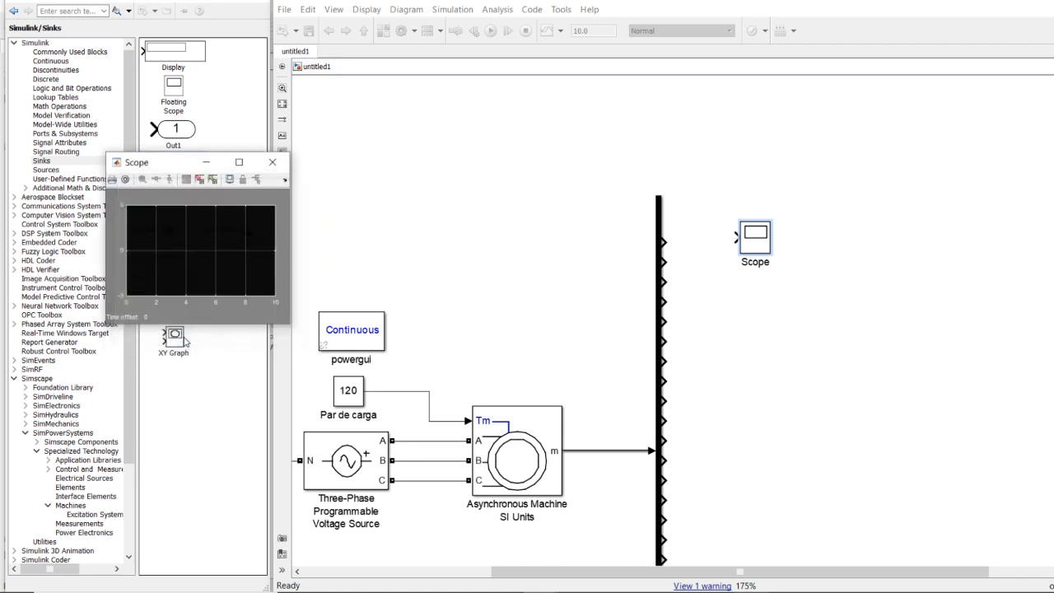
click(276, 167)
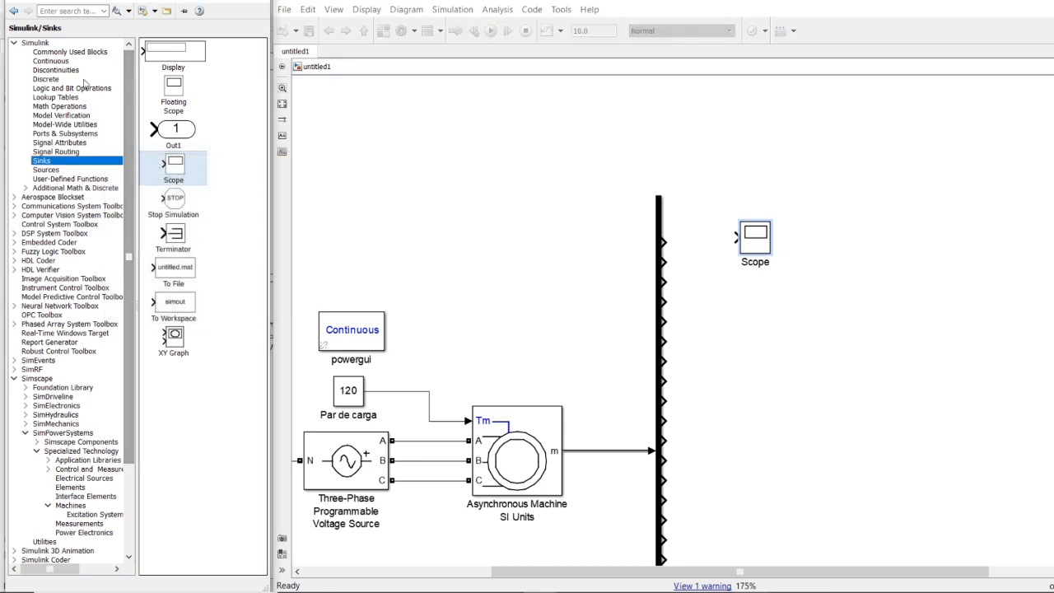
Add a Mux block between the bus selector and the Scope, and set its number of inputs to 3
click(61, 62)
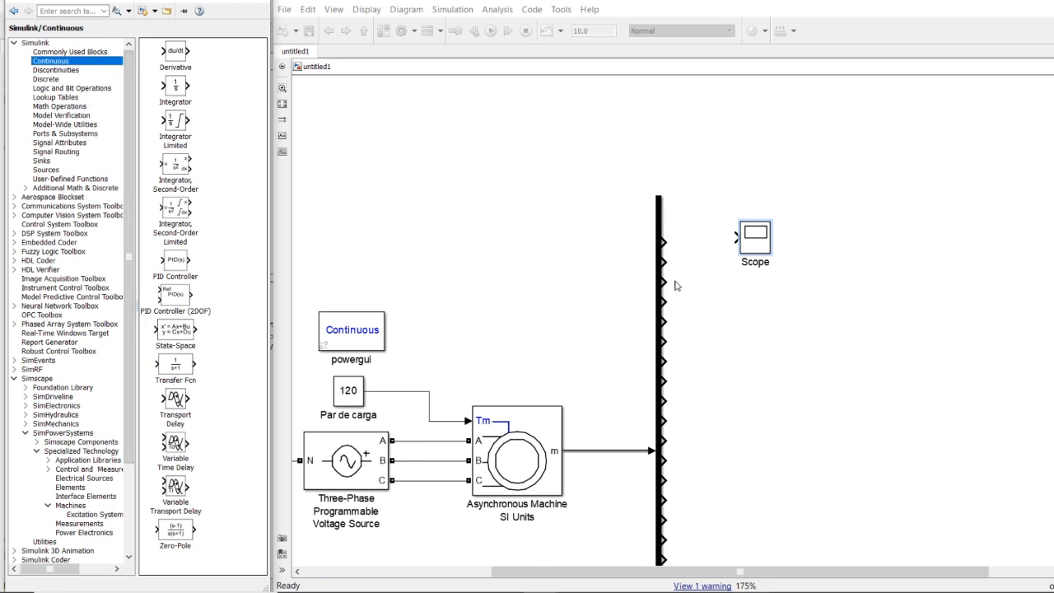
click(76, 53)
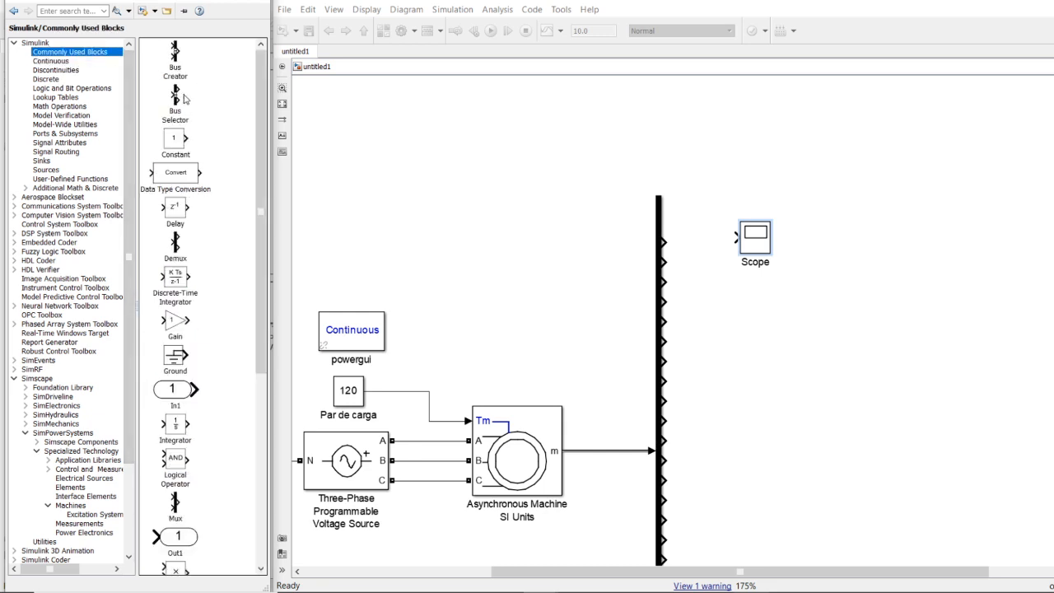
drag(175, 504, 699, 247)
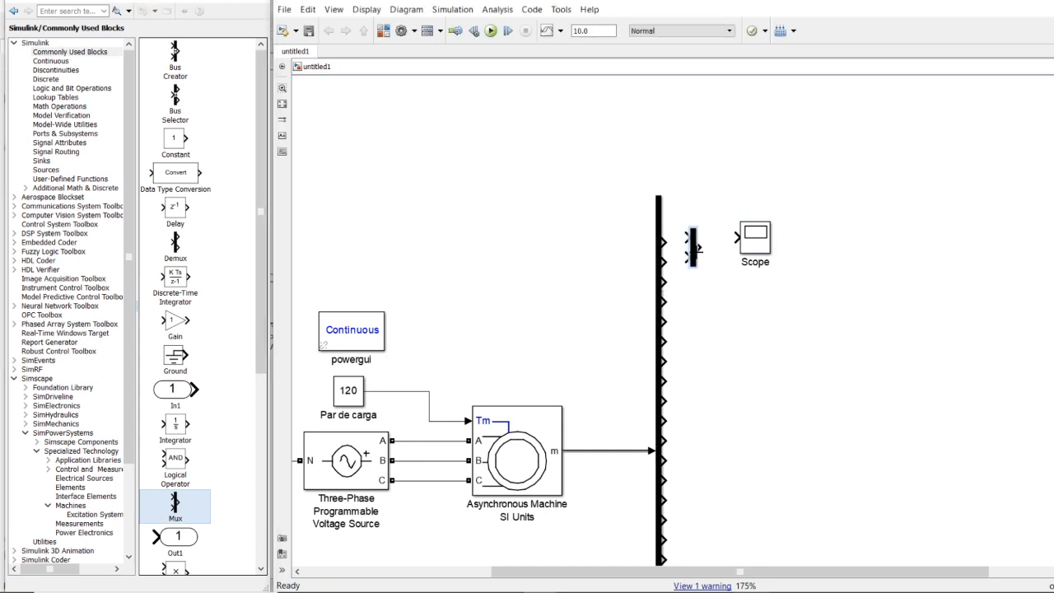
double_click(695, 247)
text(3)
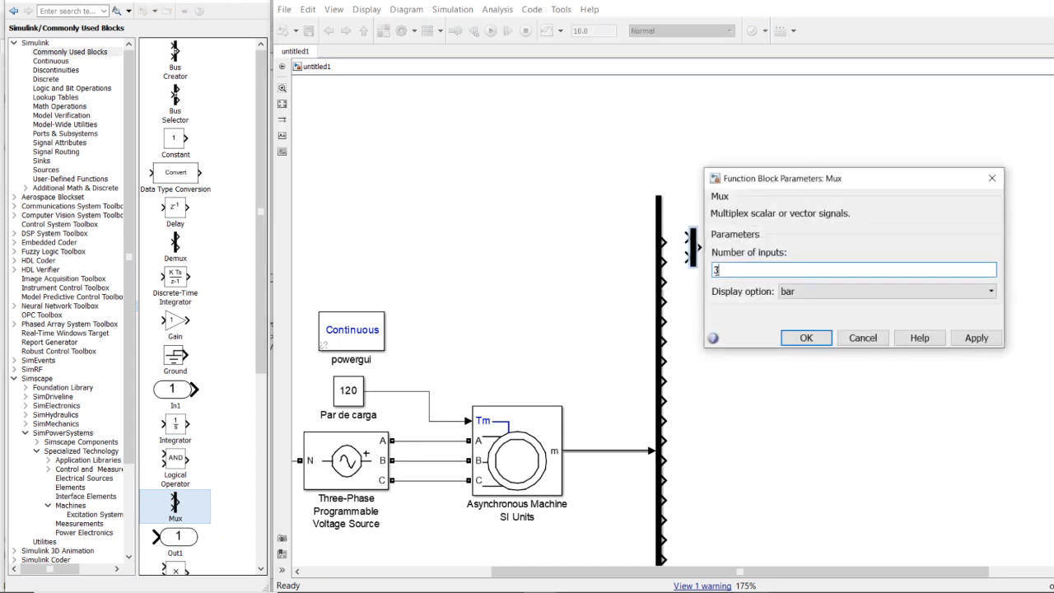
key(Return)
Stretch the Mux block vertically so its three inputs line up with the first three bus selector outputs
drag(698, 268, 697, 277)
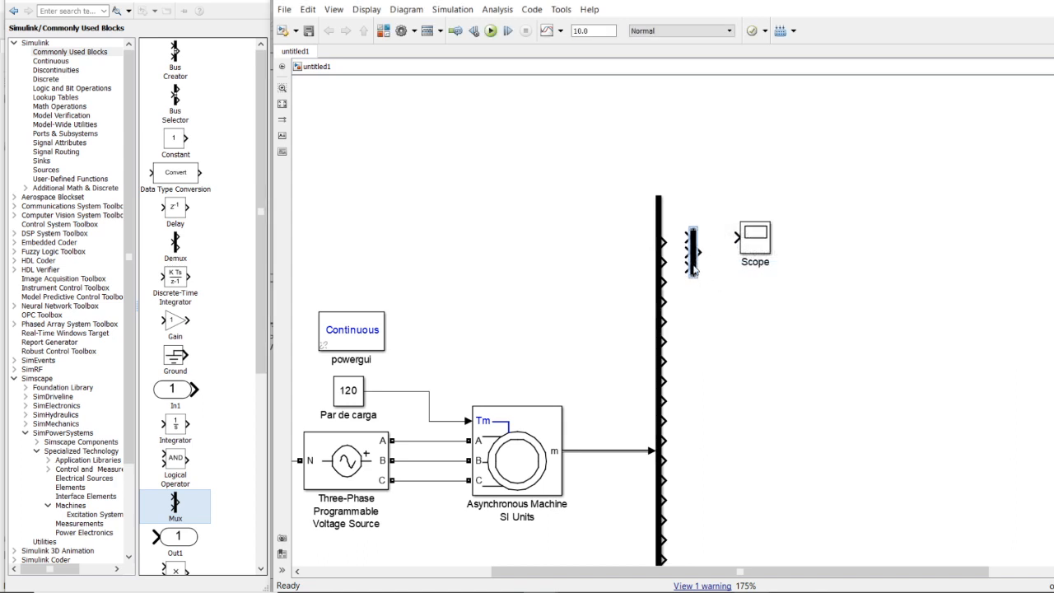
double_click(696, 257)
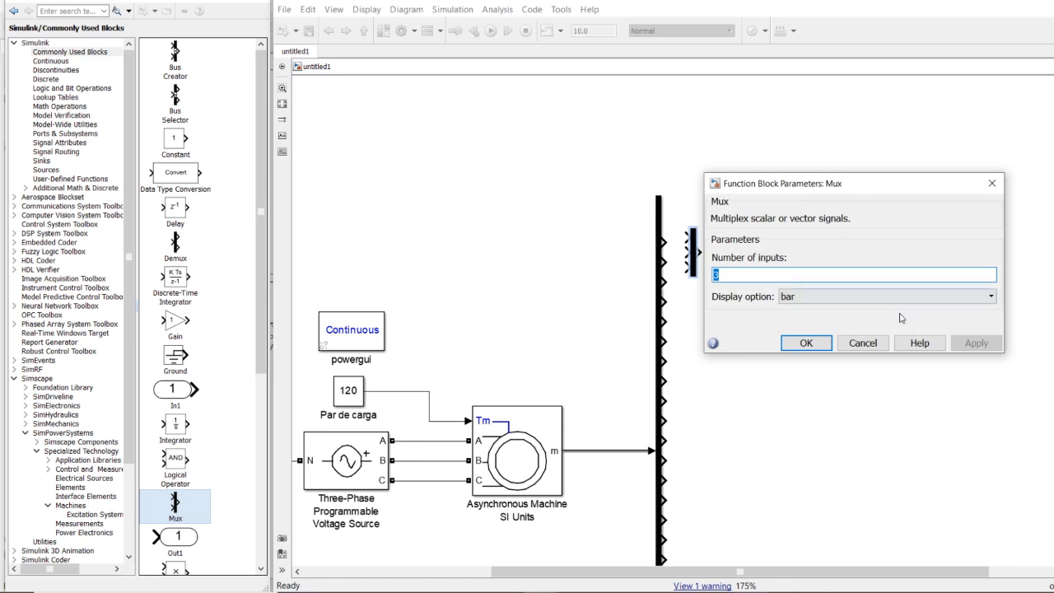
click(807, 344)
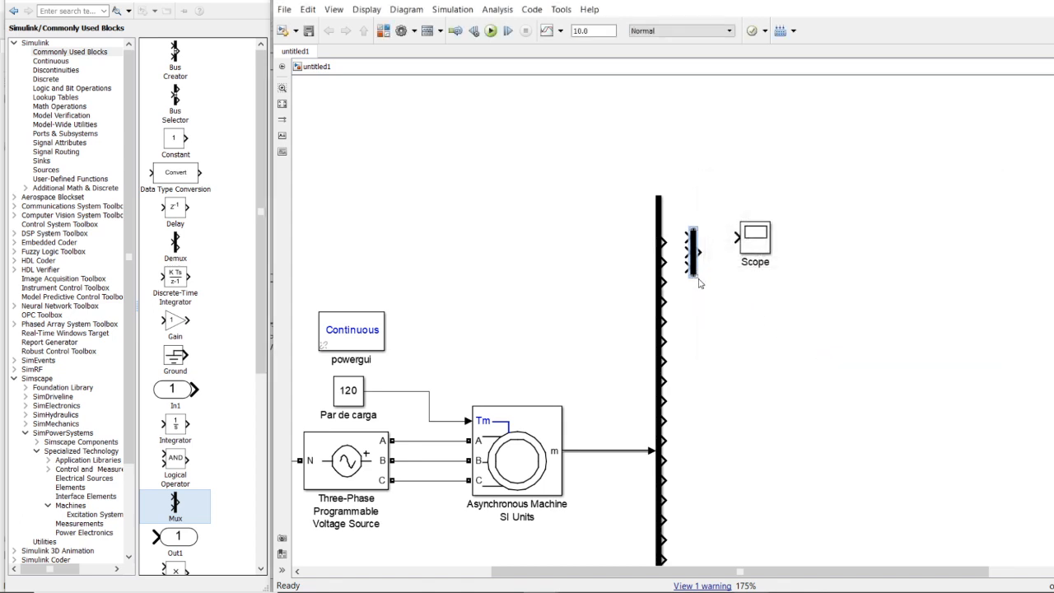
drag(697, 282, 696, 293)
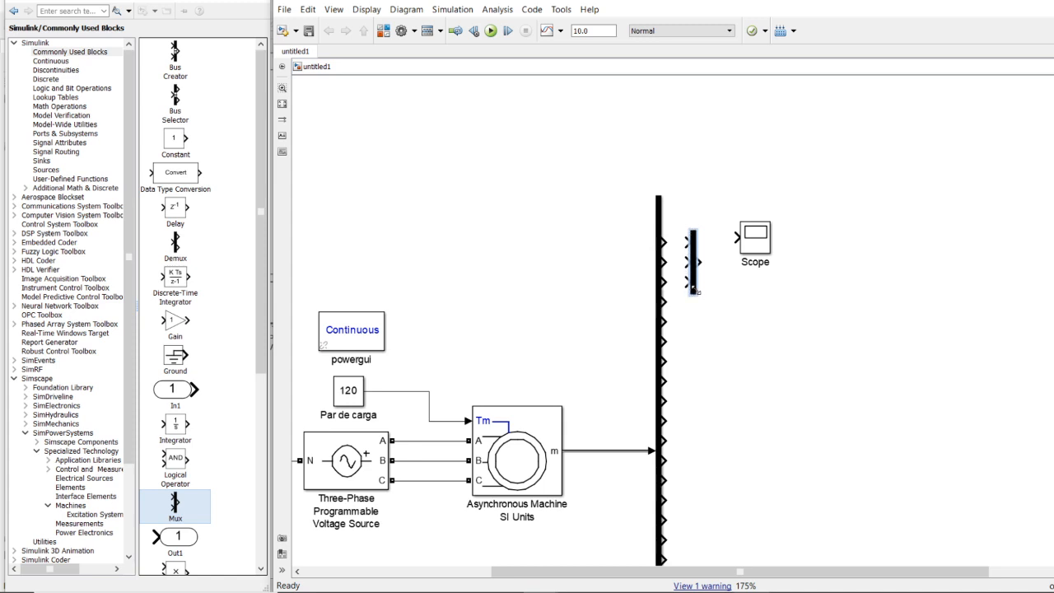
Connect the first three bus selector outputs to the Mux, align the Scope with the Mux output and connect them
drag(664, 242, 688, 282)
drag(756, 245, 750, 270)
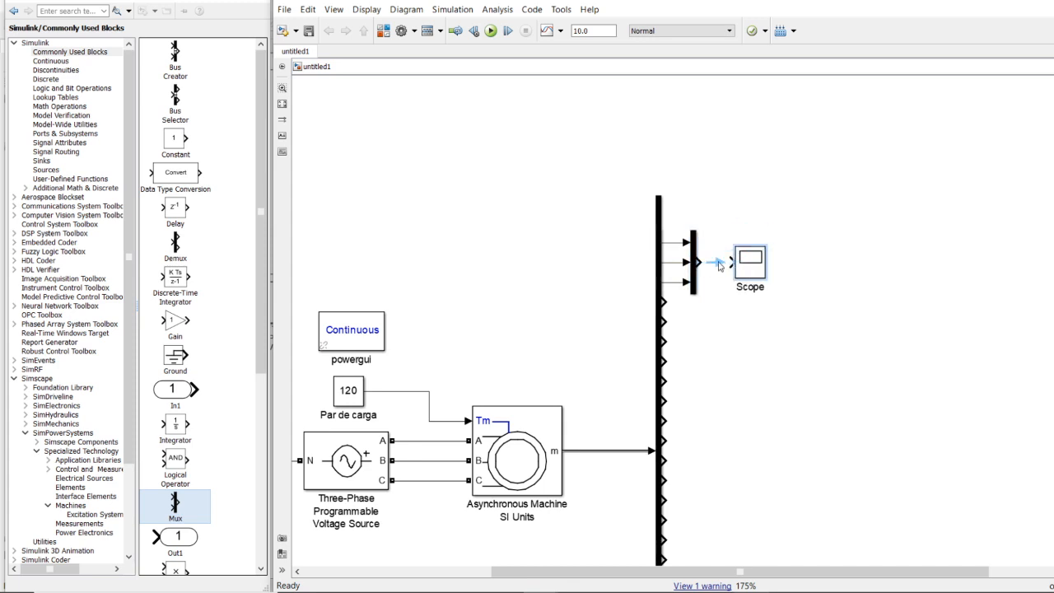
click(758, 220)
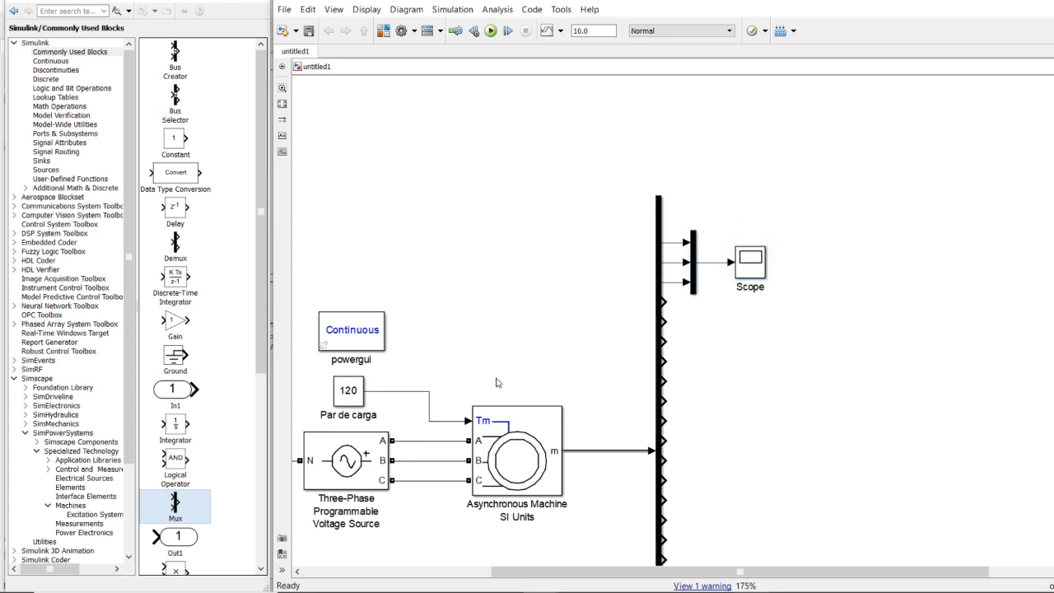
Run the simulation, open the Scope in a maximized window and autoscale the three multiplexed signals
scroll(497, 381, down, 2)
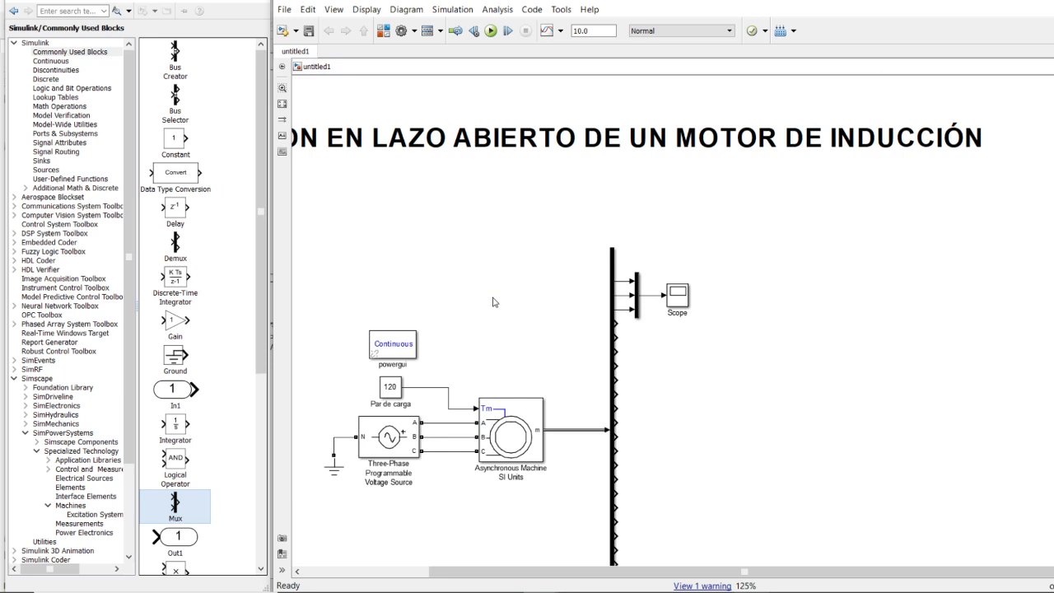
click(491, 31)
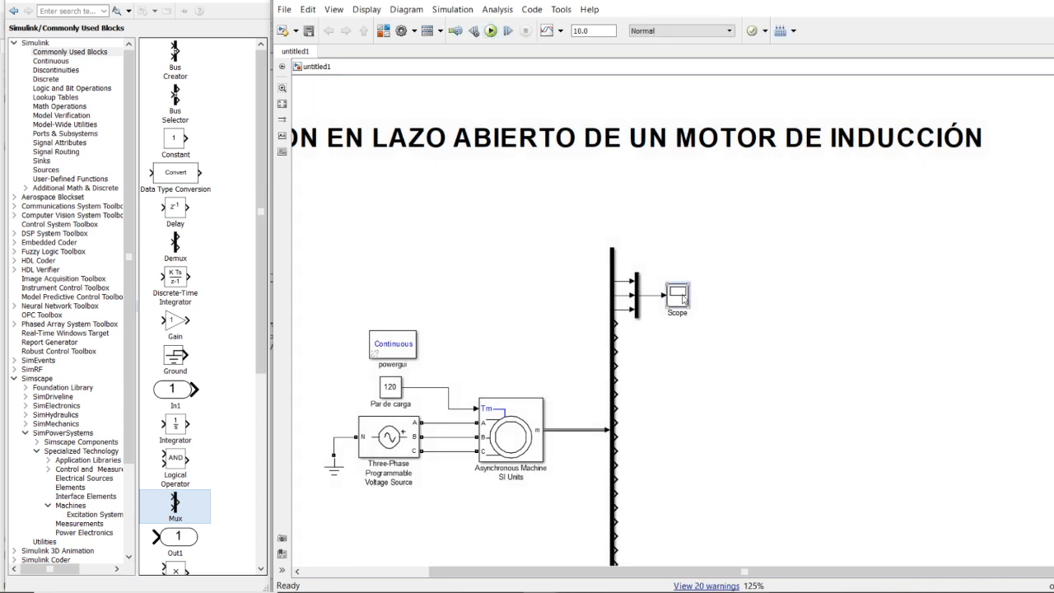
double_click(683, 300)
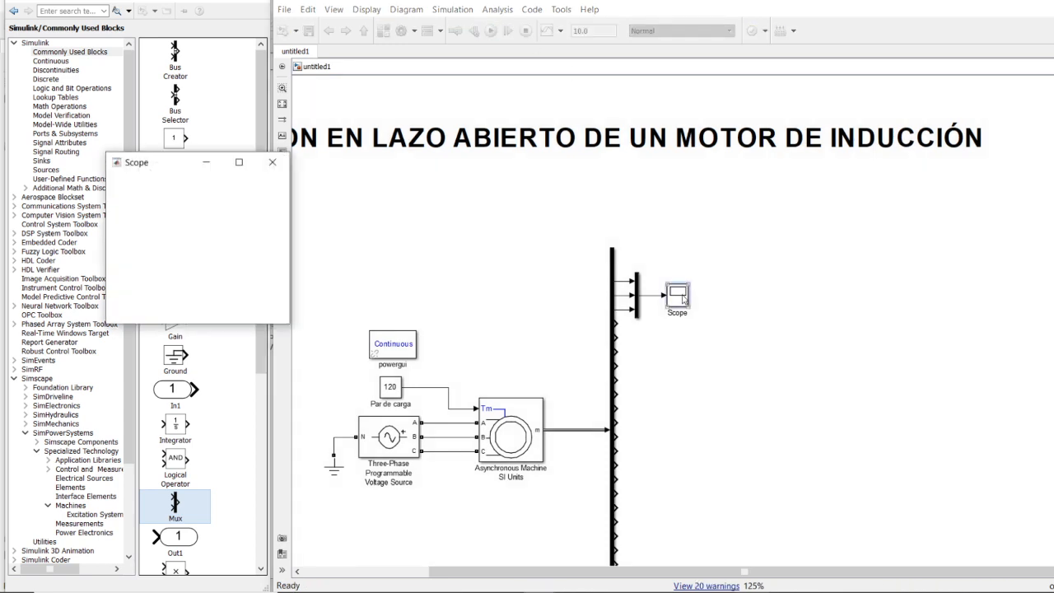
click(240, 163)
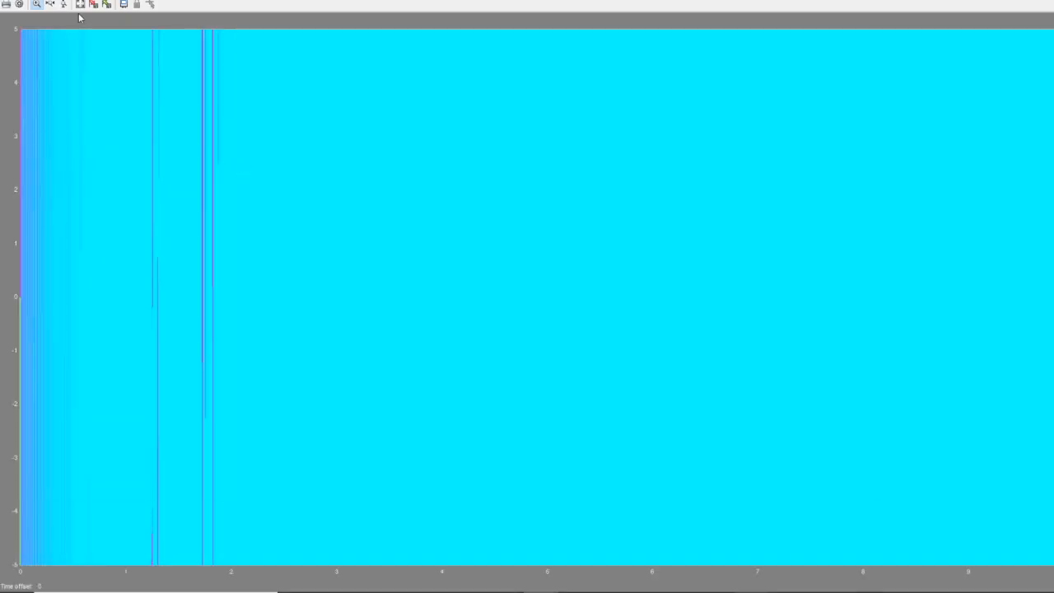
click(80, 5)
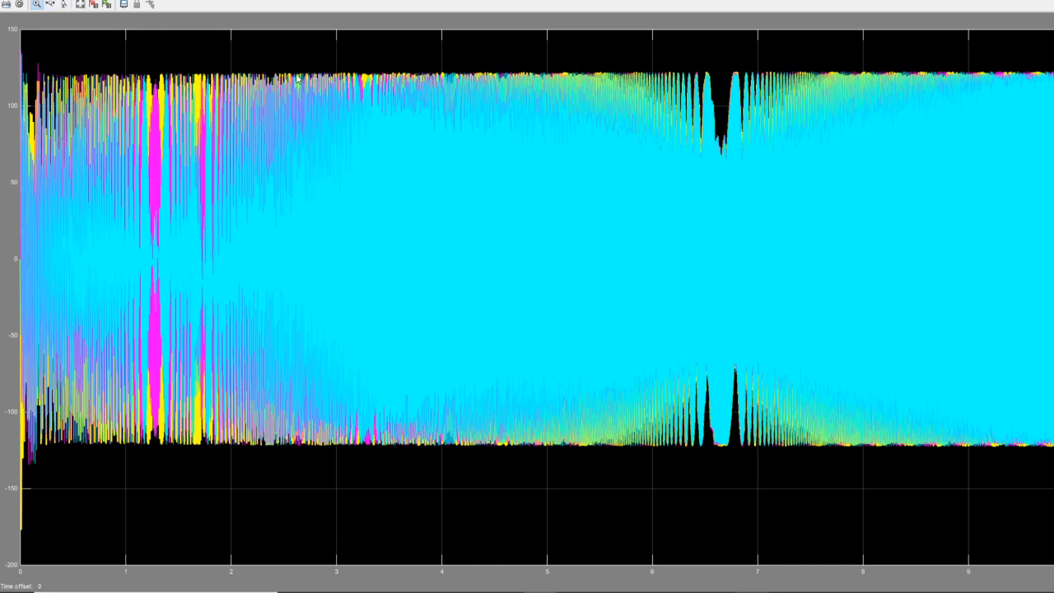
Zoom in on the upper signal peaks between about 2.3 and 3.4 s, and restore the full plot
drag(259, 68, 383, 110)
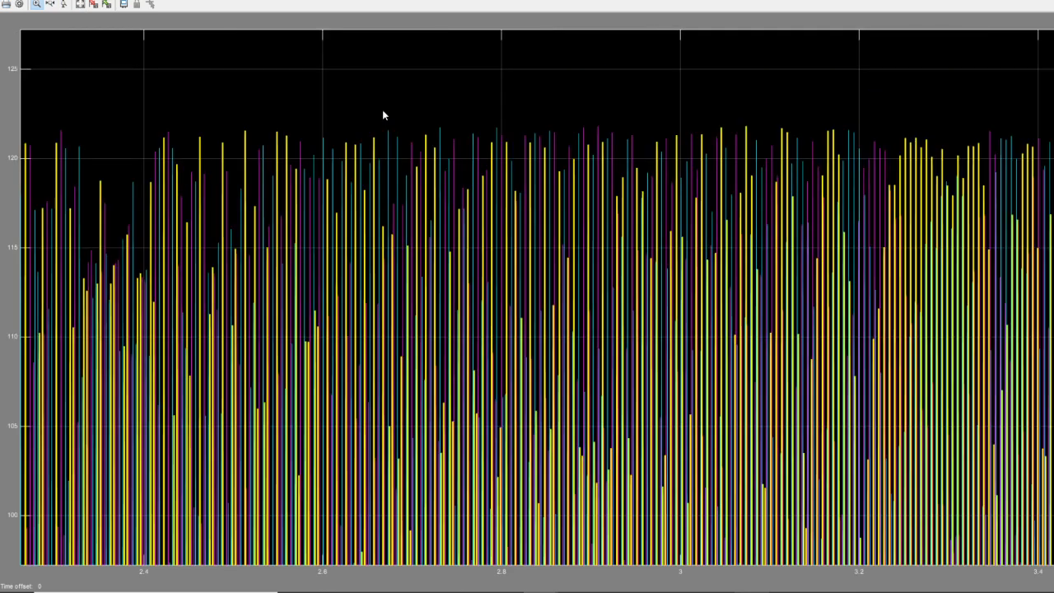
drag(259, 132, 504, 273)
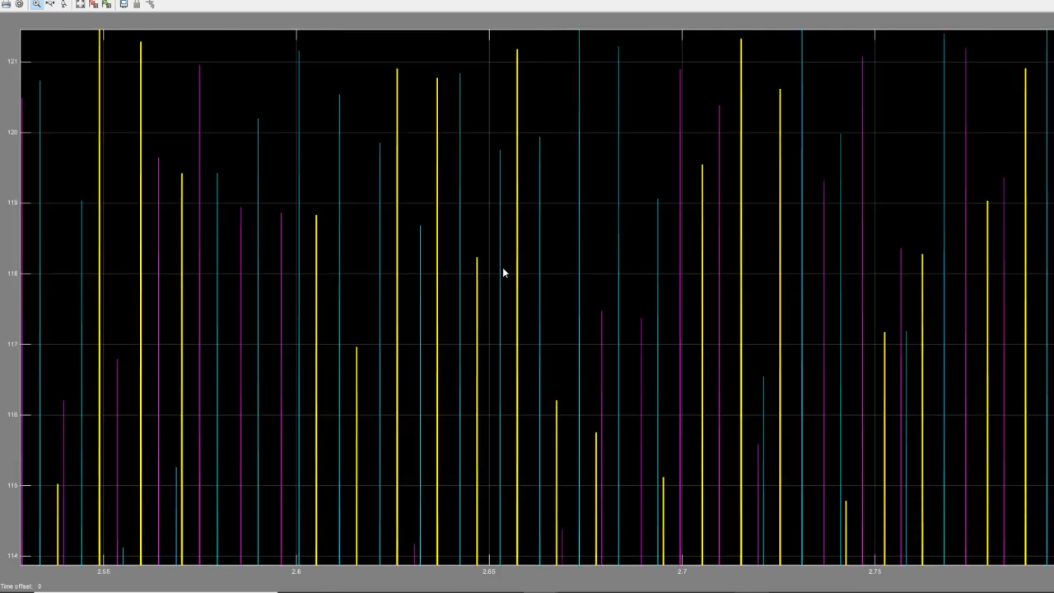
double_click(504, 273)
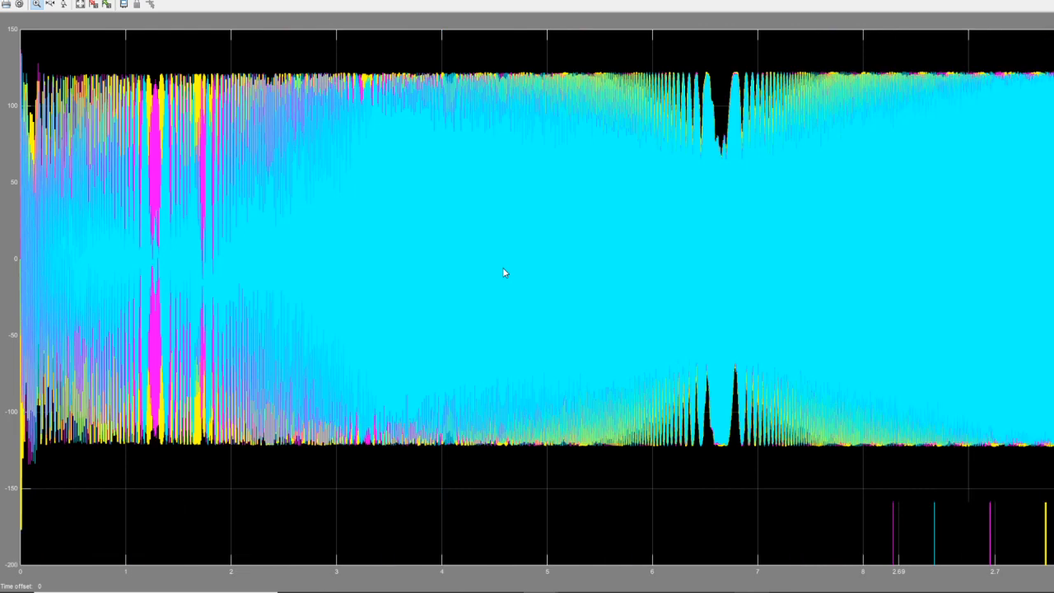
Zoom along the time axis only to examine the waveforms near 2.1 s, restore the full range, and zoom in again around 1.97 s
click(51, 7)
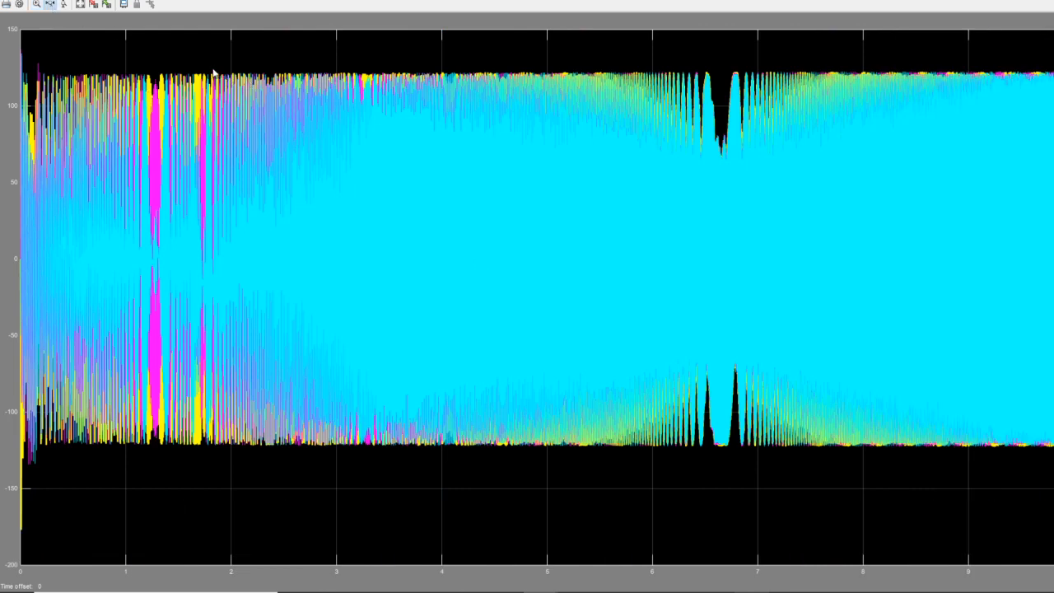
drag(211, 73, 340, 79)
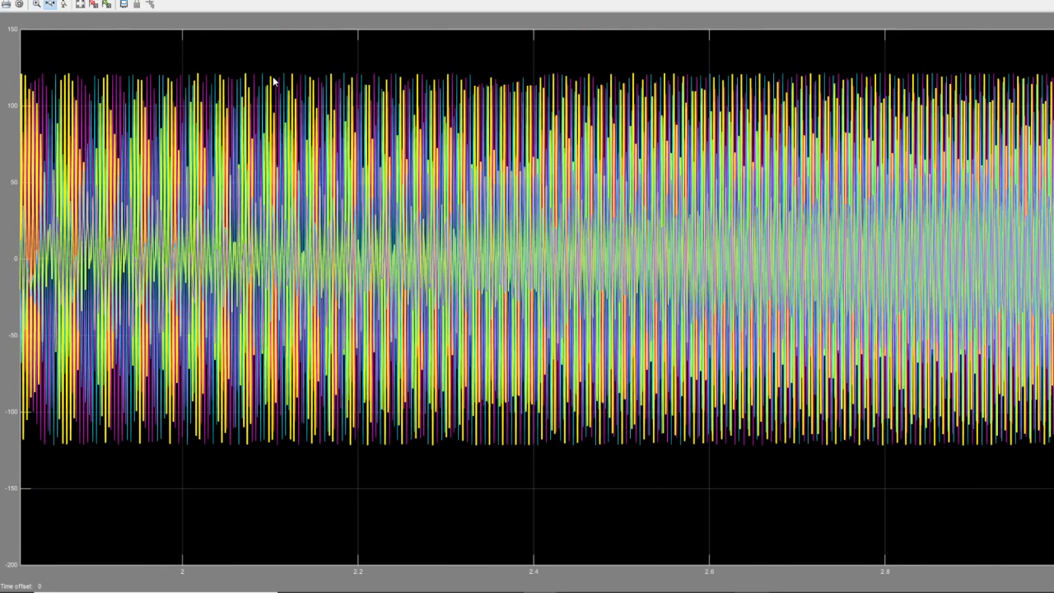
drag(242, 85, 359, 95)
drag(205, 101, 380, 121)
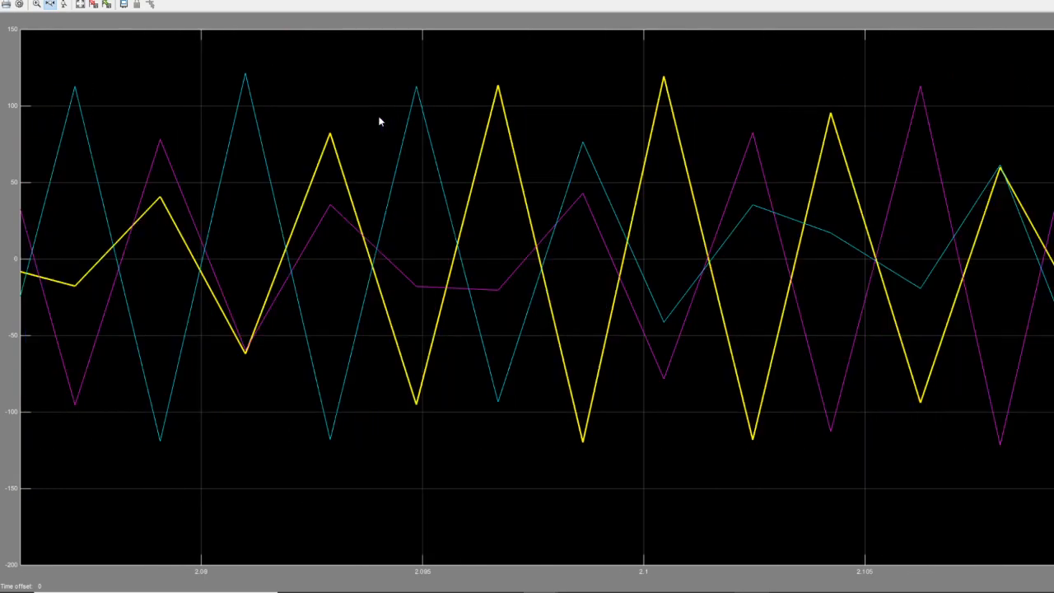
double_click(384, 188)
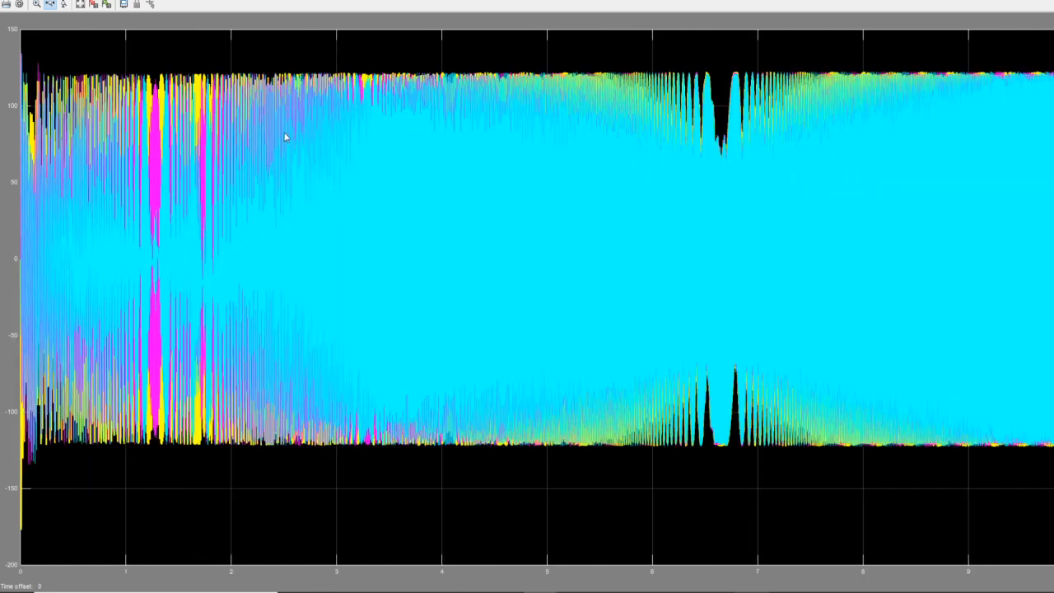
click(266, 85)
drag(244, 99, 304, 109)
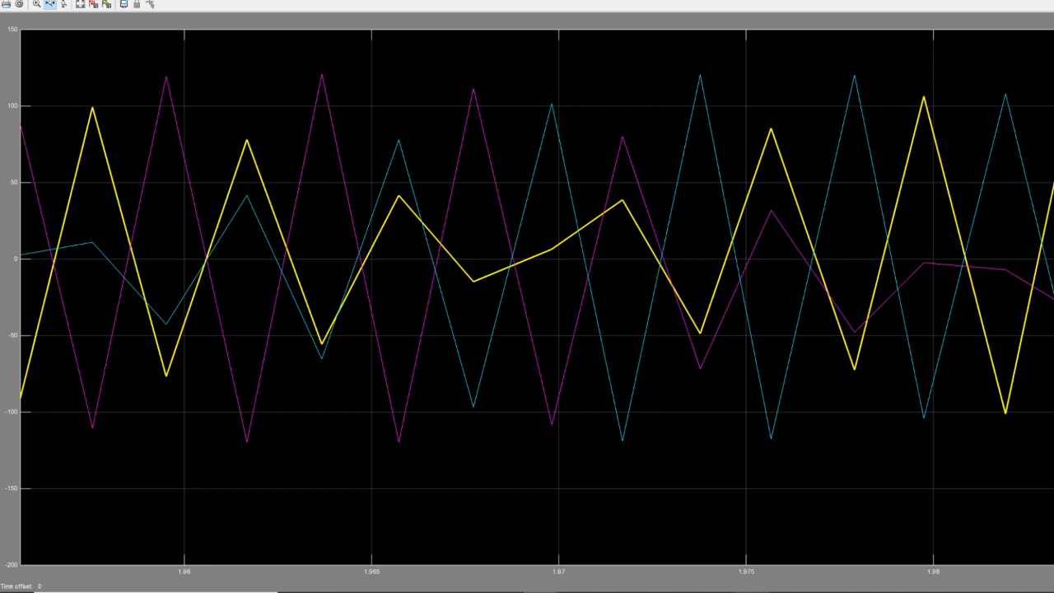
Leave the Scope and set the model's solver type to Fixed-step in the configuration parameters
click(1045, 1)
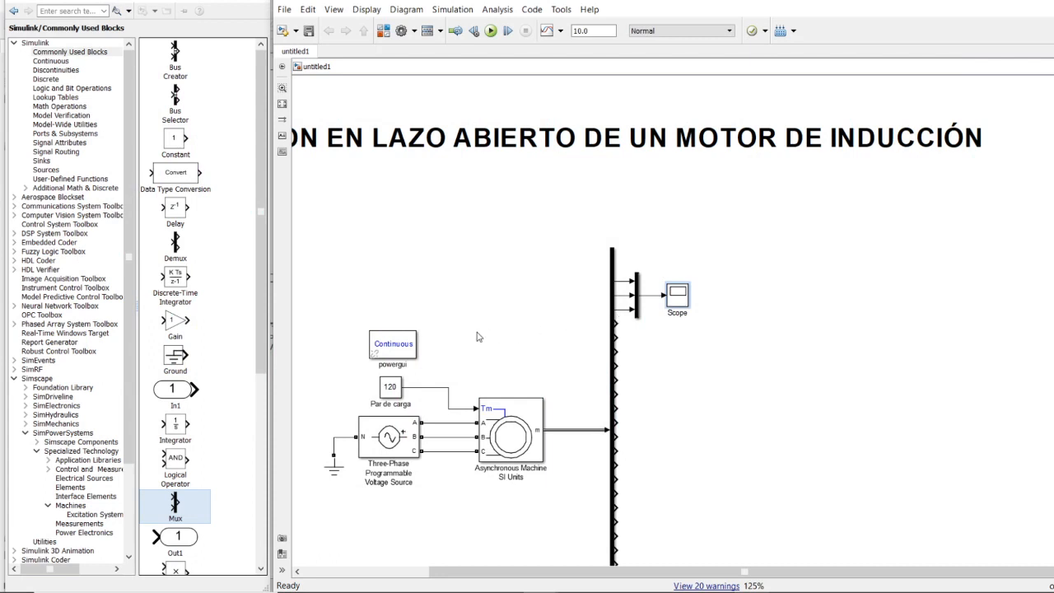
scroll(478, 337, down, 1)
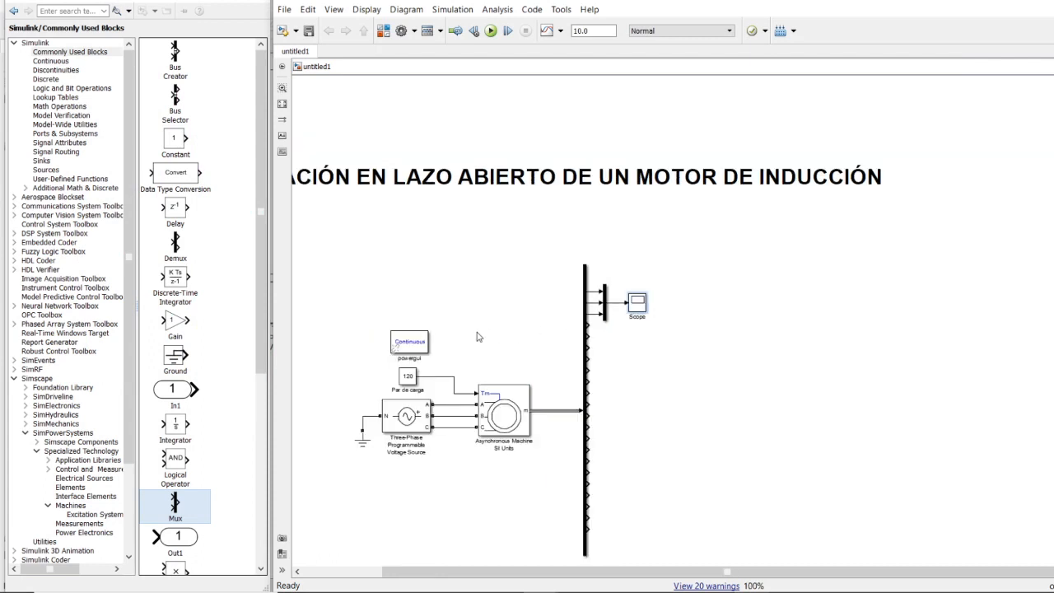
scroll(479, 336, down, 1)
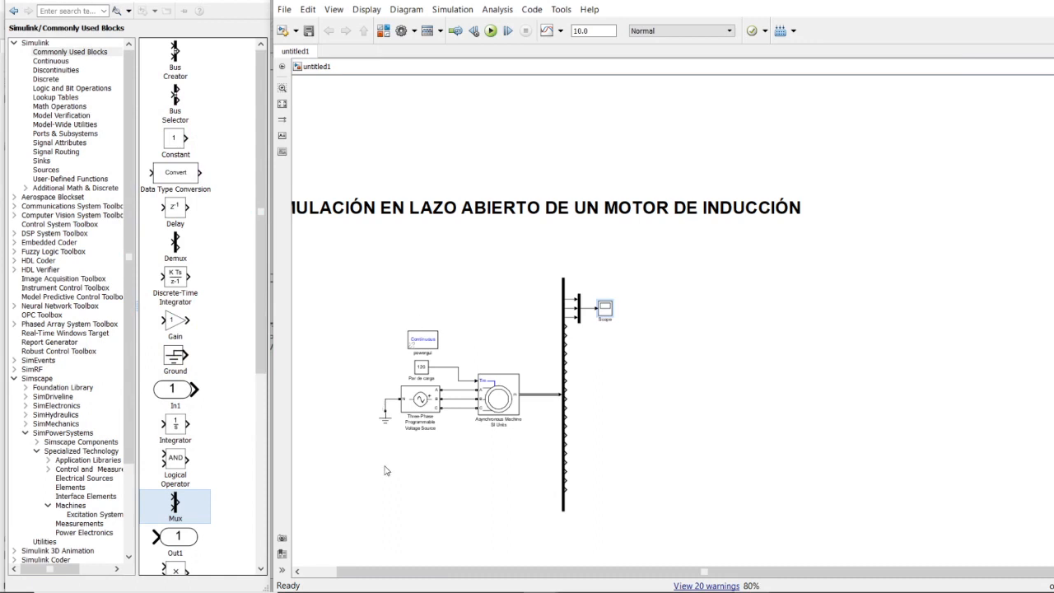
drag(388, 571, 347, 580)
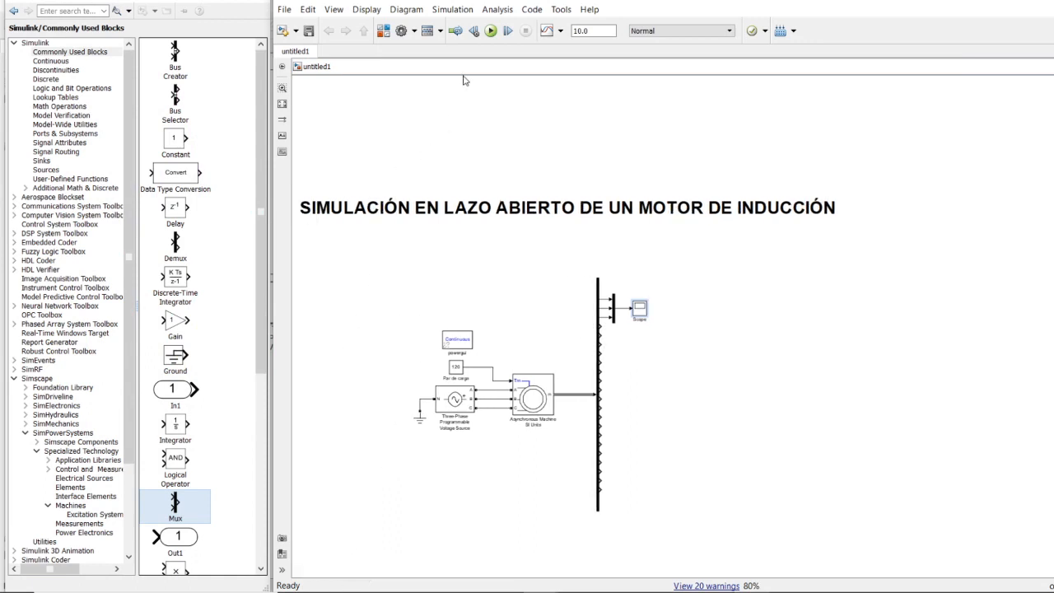
click(453, 10)
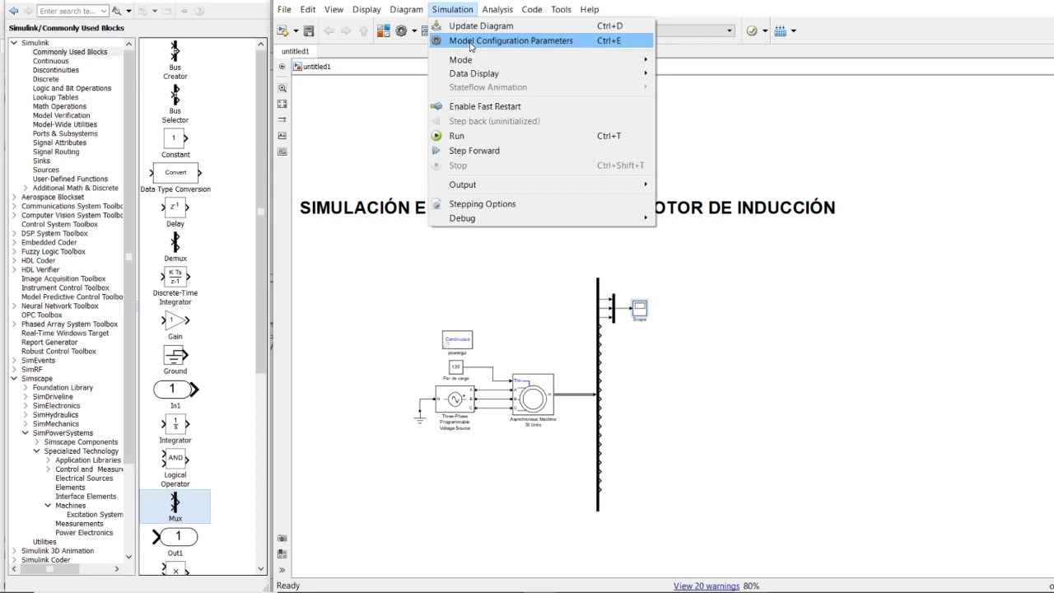
click(471, 40)
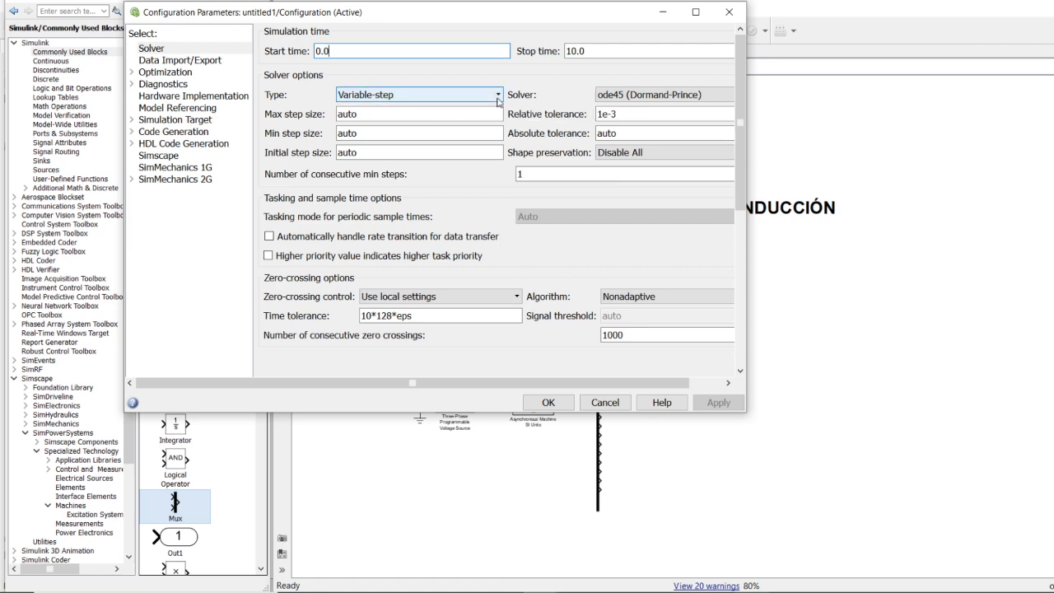
click(396, 94)
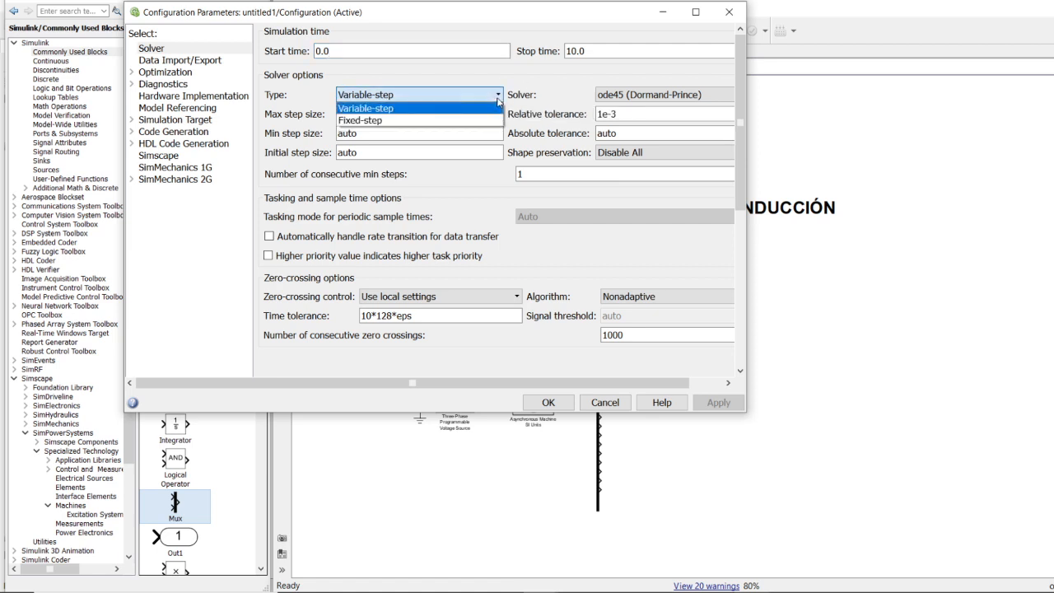
click(386, 122)
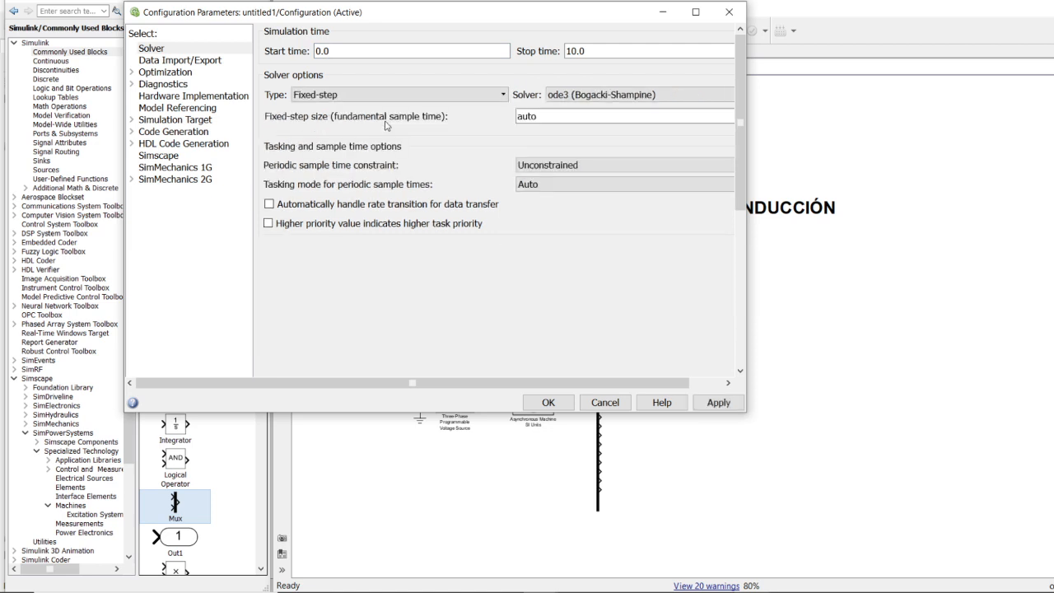
Set the solver's fixed-step size to 0.001, then apply and accept the configuration
click(539, 120)
double_click(559, 117)
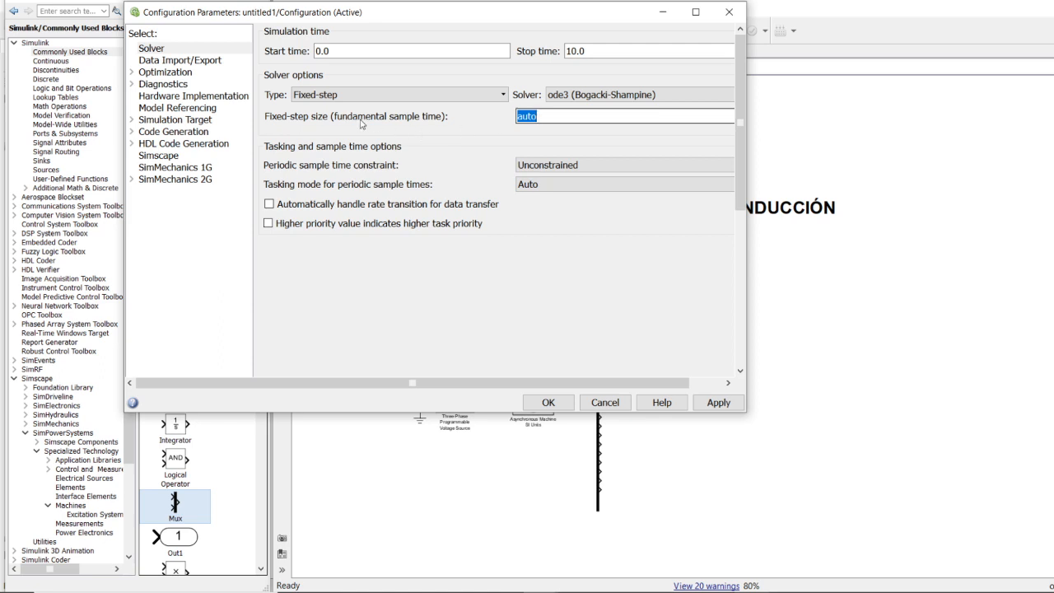
text(0.001)
click(719, 403)
click(554, 404)
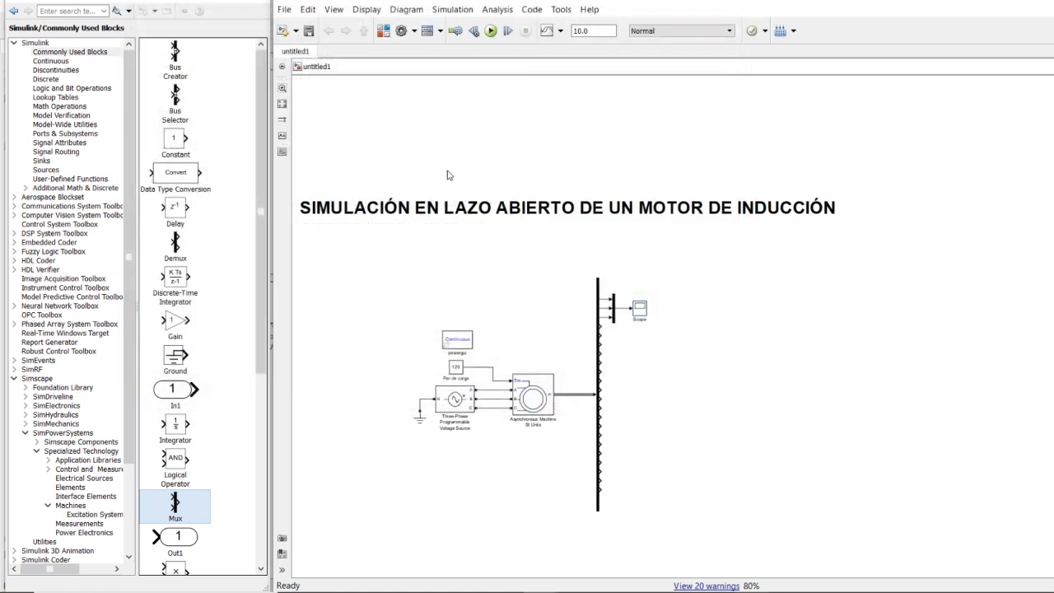
Run the simulation and examine the Scope signals at full range, zooming along the time axis between about 3.1 and 4.4 s
click(490, 30)
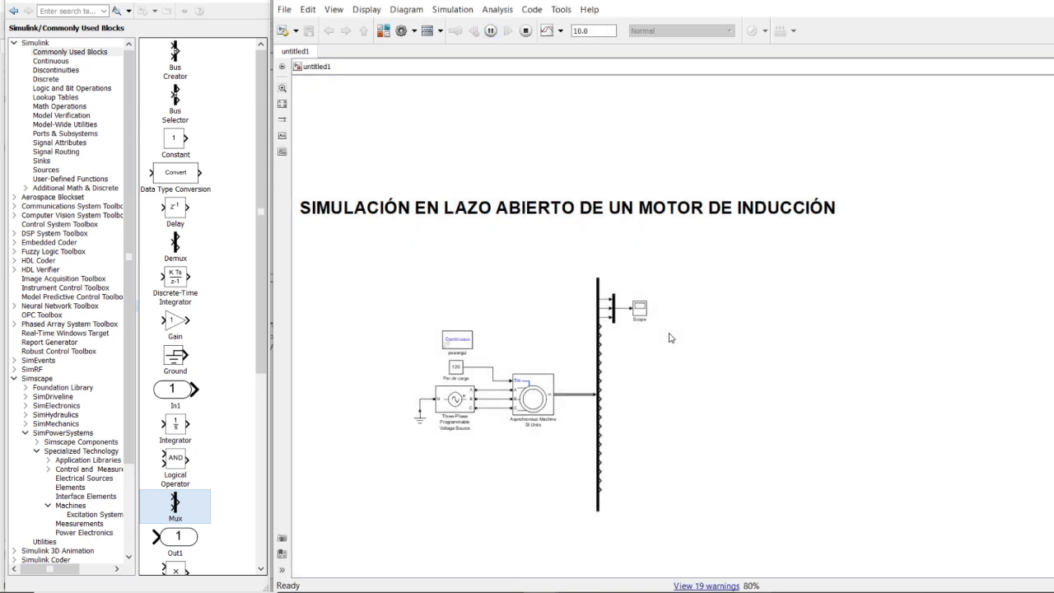
double_click(640, 310)
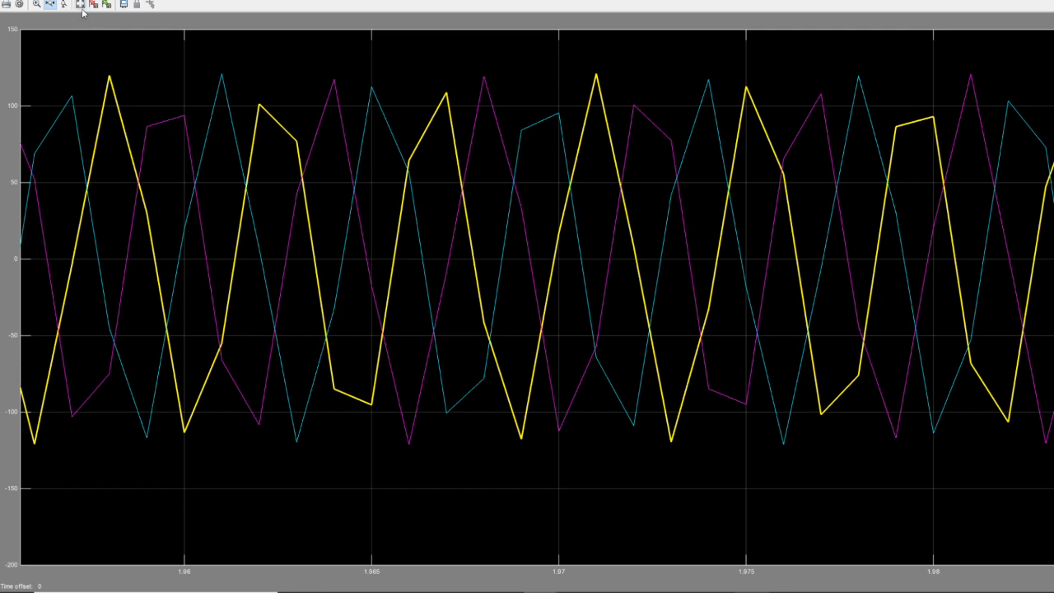
click(81, 5)
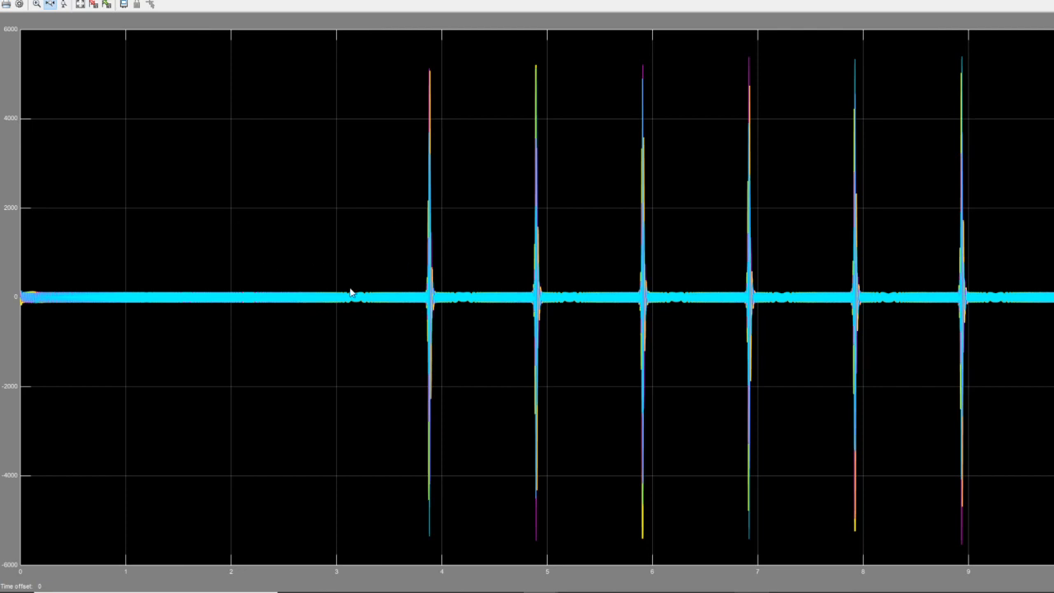
drag(348, 298, 483, 300)
double_click(469, 299)
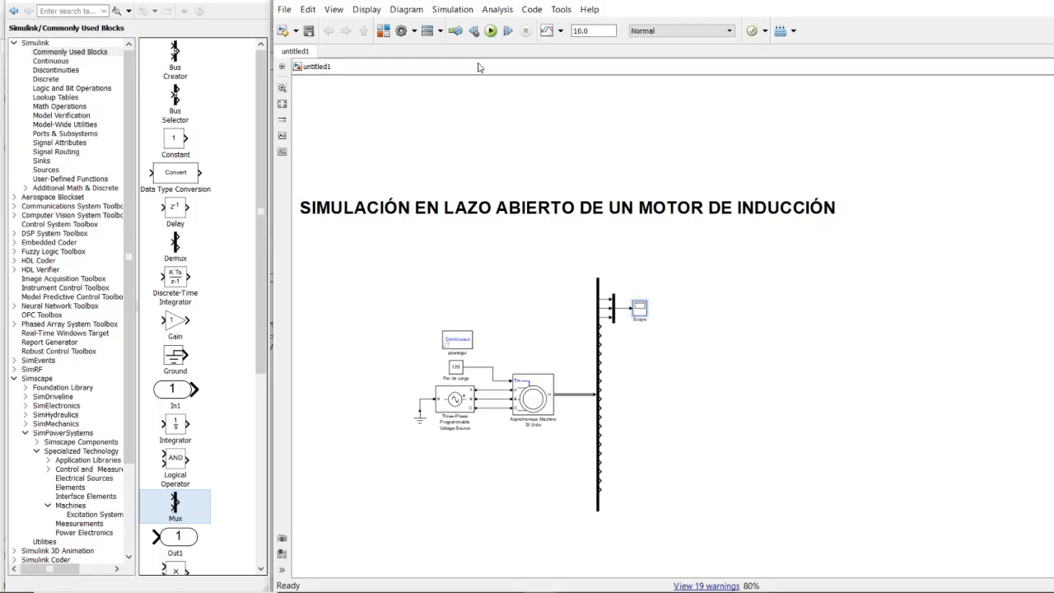
Reopen the model configuration parameters, set the fixed-step size to 0.0005 and accept it
click(458, 13)
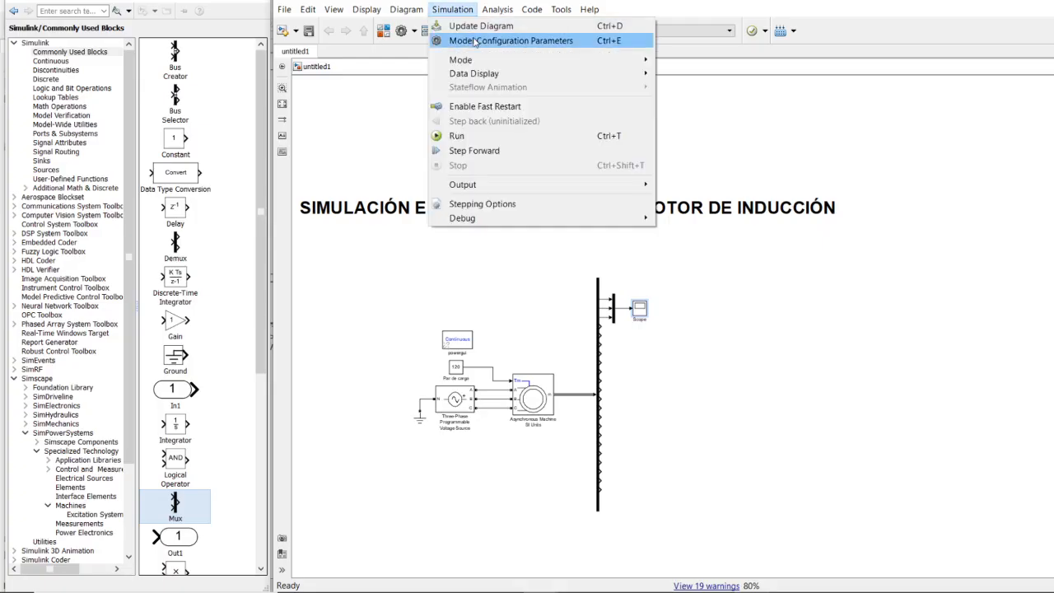
click(475, 40)
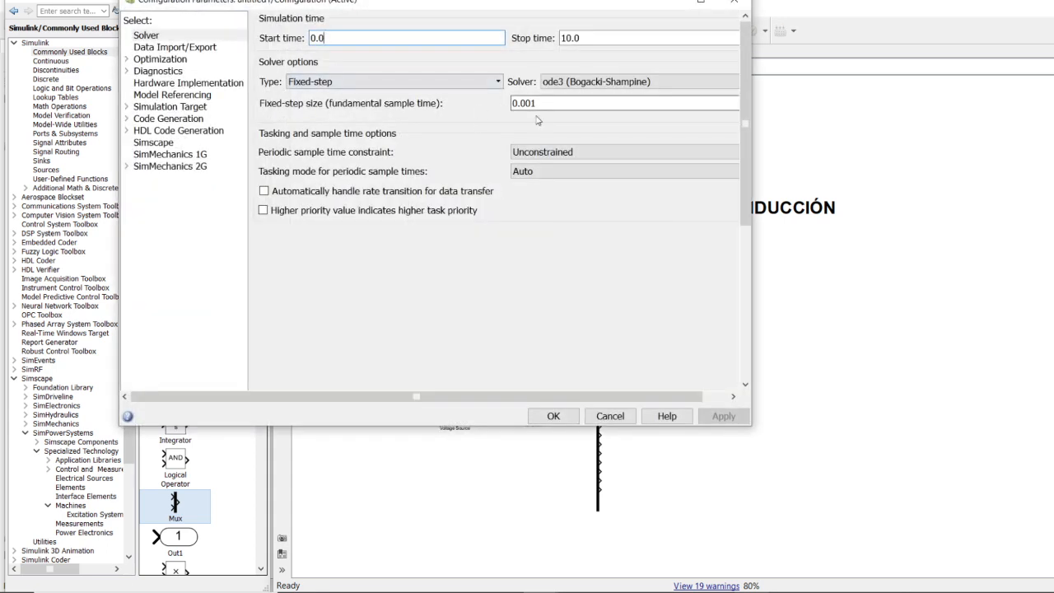
double_click(539, 105)
double_click(539, 107)
click(539, 105)
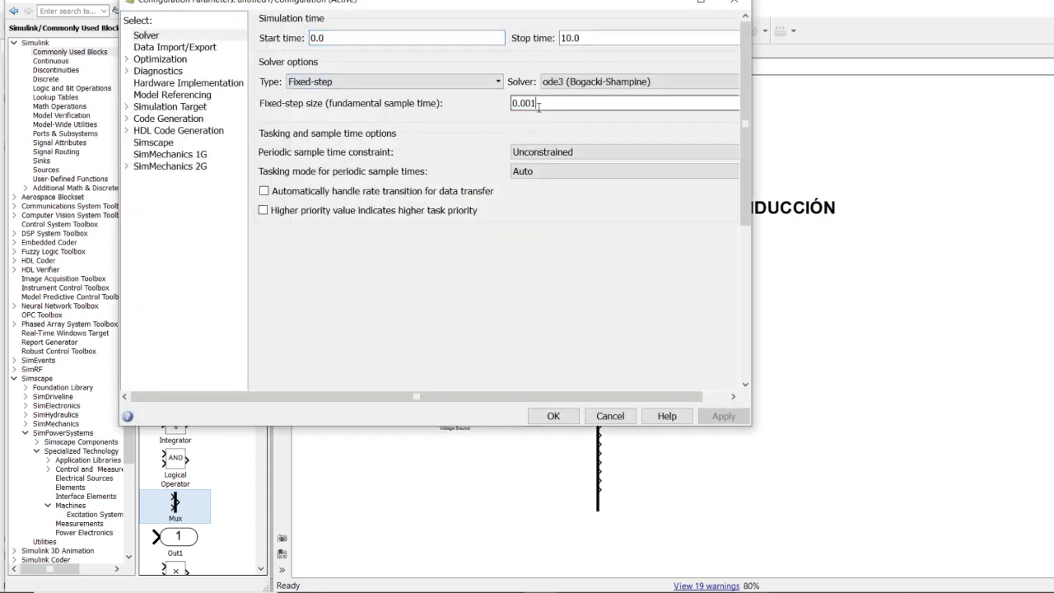
key(BackSpace)
text(0)
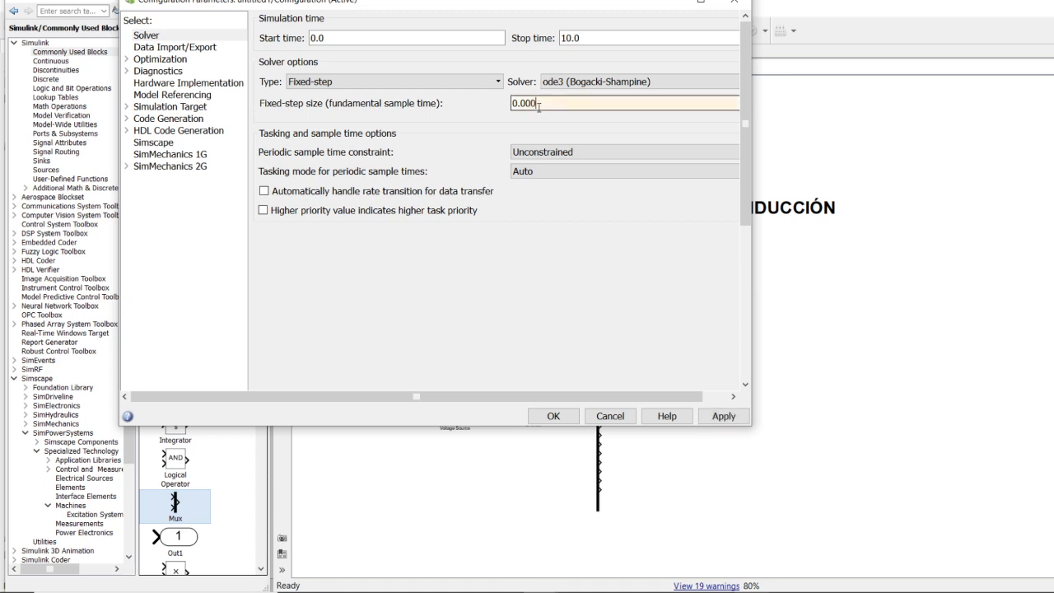
text(5)
click(723, 416)
click(552, 416)
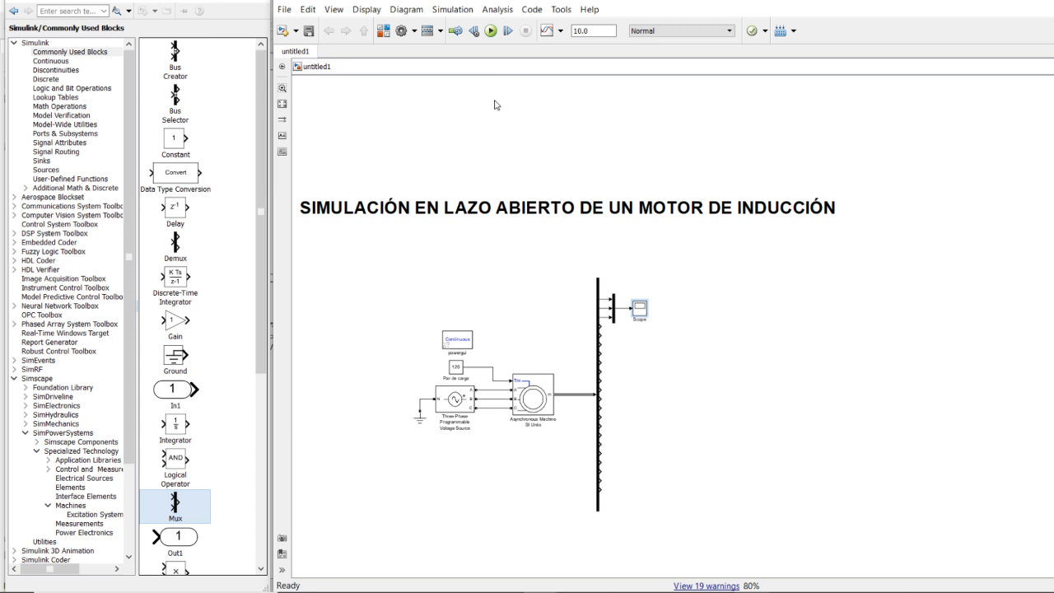
Rerun the simulation and examine the Scope signals at full range, zooming in on the burst around 7.91 s
click(492, 32)
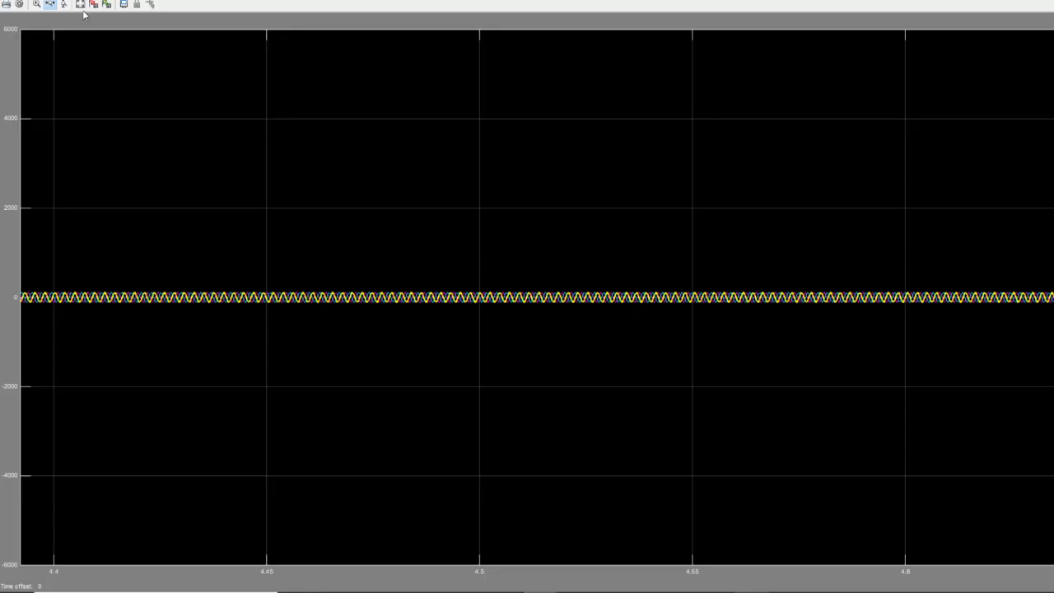
click(80, 5)
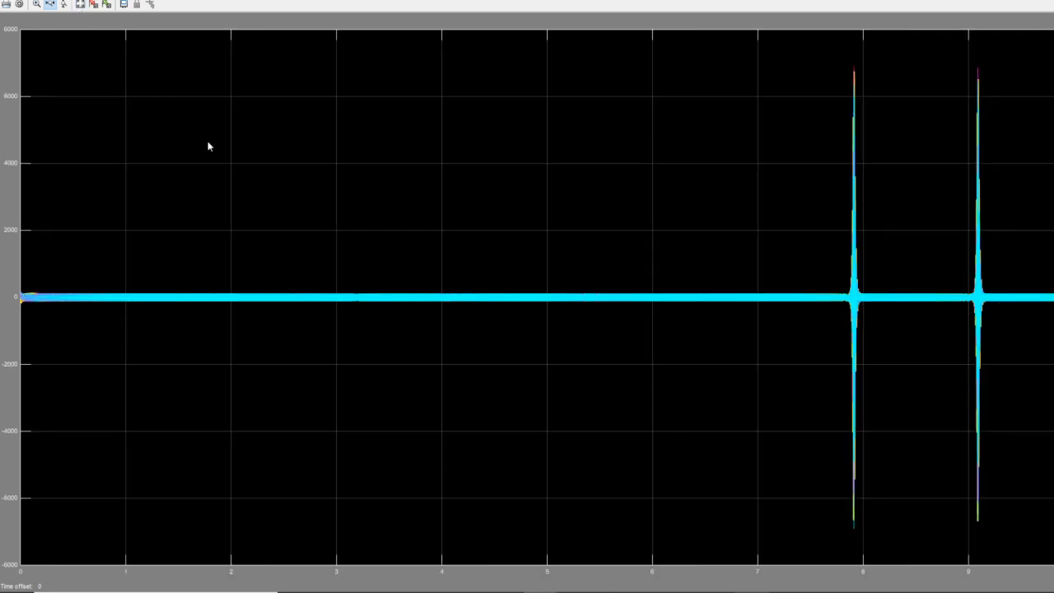
drag(339, 301, 447, 308)
double_click(448, 308)
drag(839, 311, 878, 306)
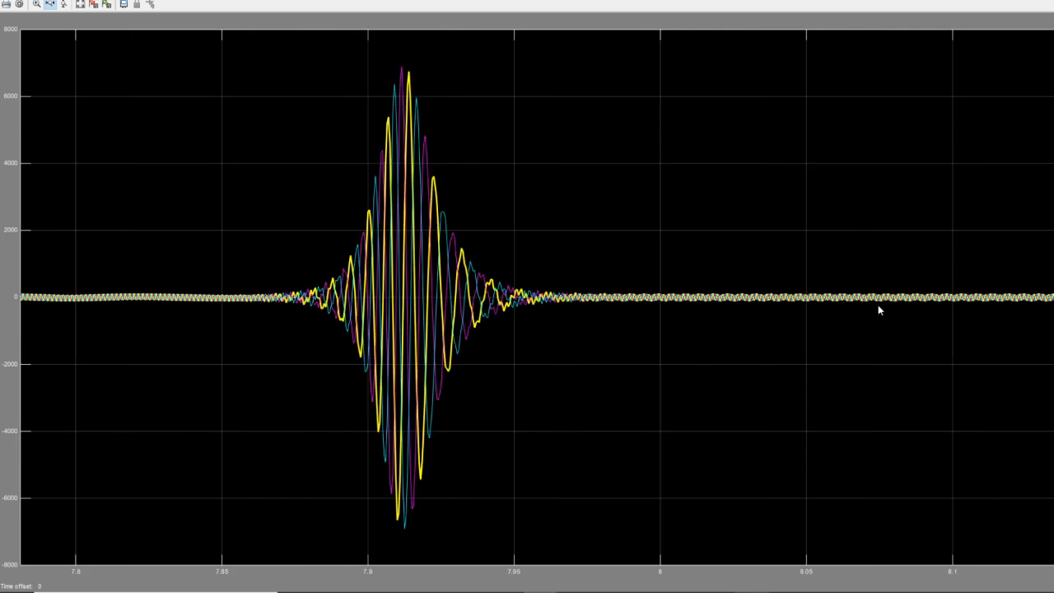
drag(254, 330, 580, 367)
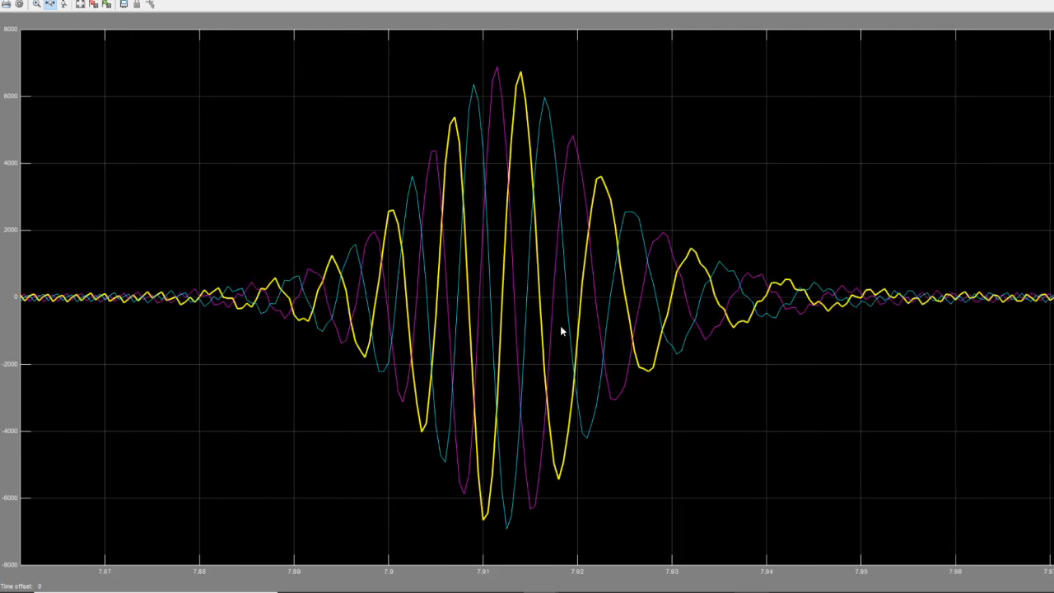
drag(287, 349, 684, 350)
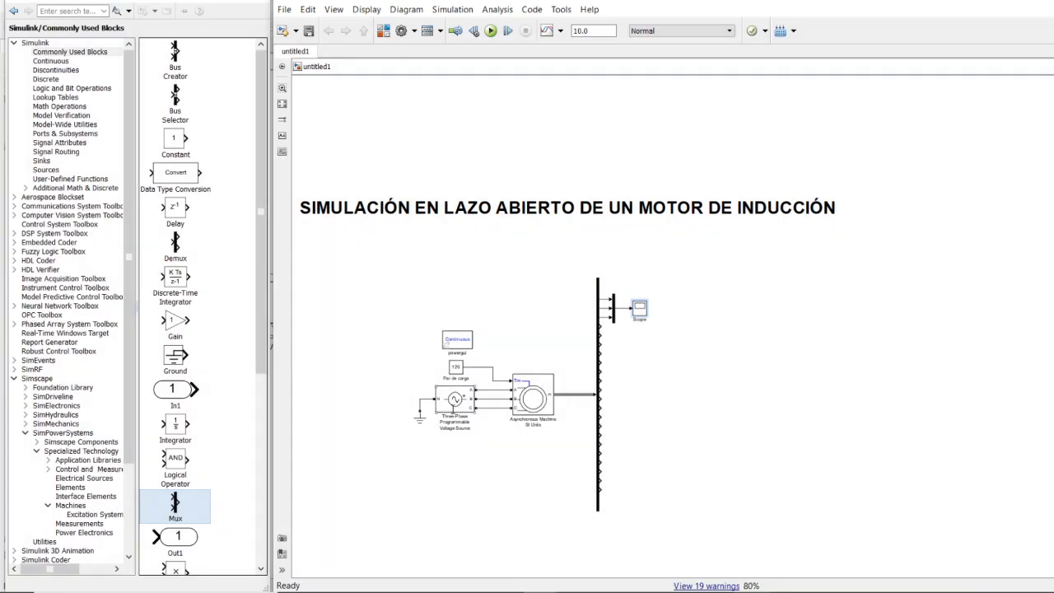
Check the nominal power, voltage and frequency in the Asynchronous Machine's parameters and close them without changes
scroll(458, 458, up, 5)
scroll(458, 457, up, 1)
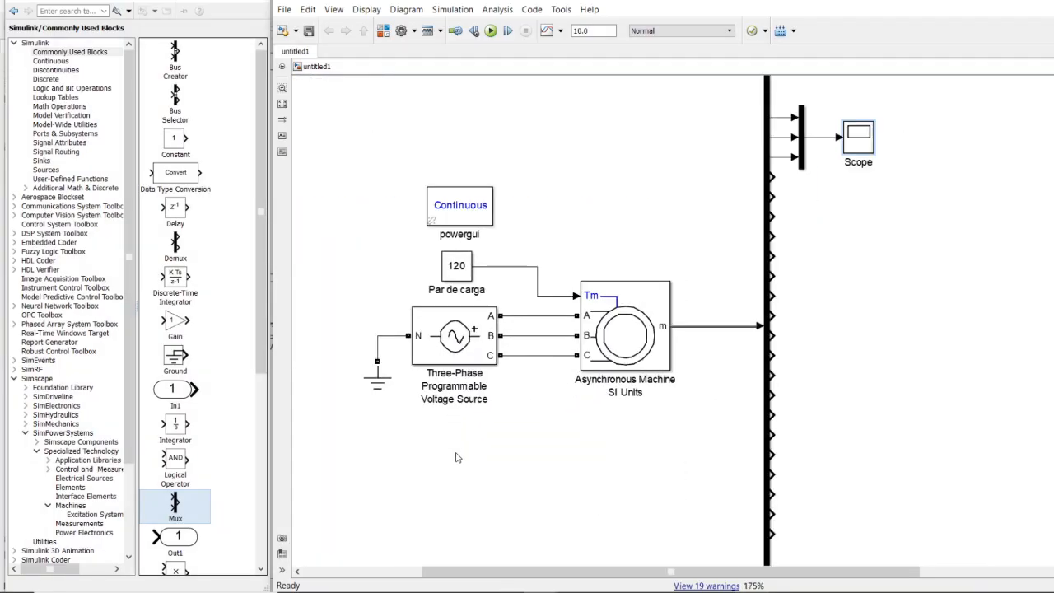
double_click(624, 350)
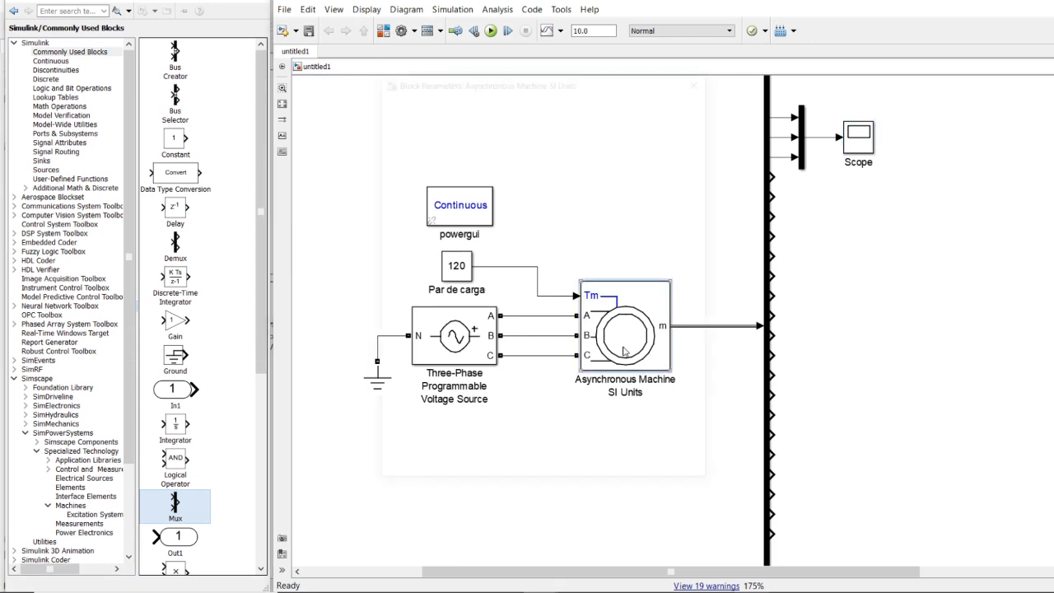
click(487, 179)
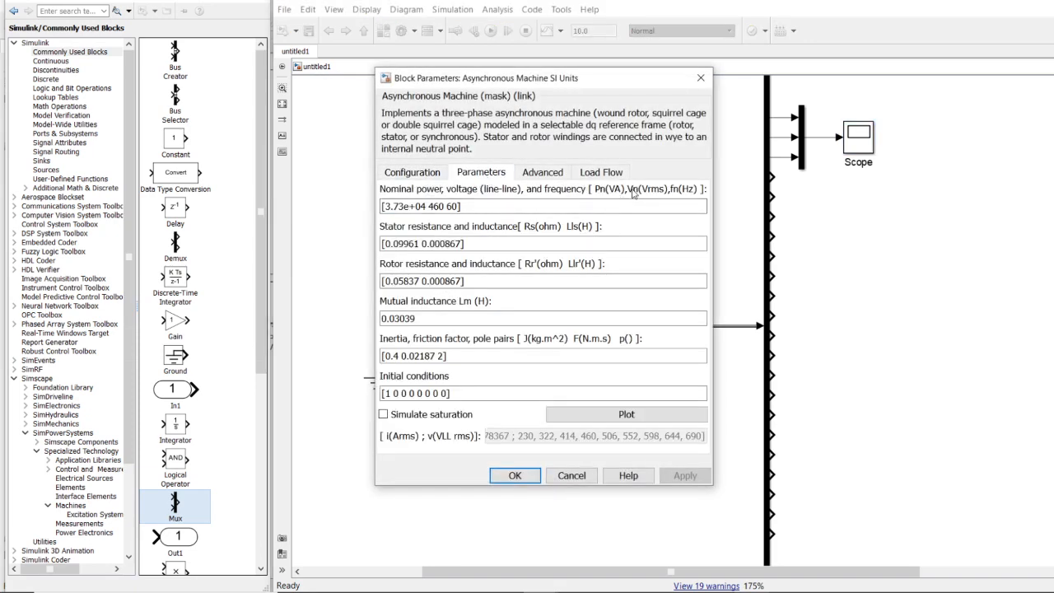
drag(382, 206, 445, 207)
click(445, 207)
click(701, 79)
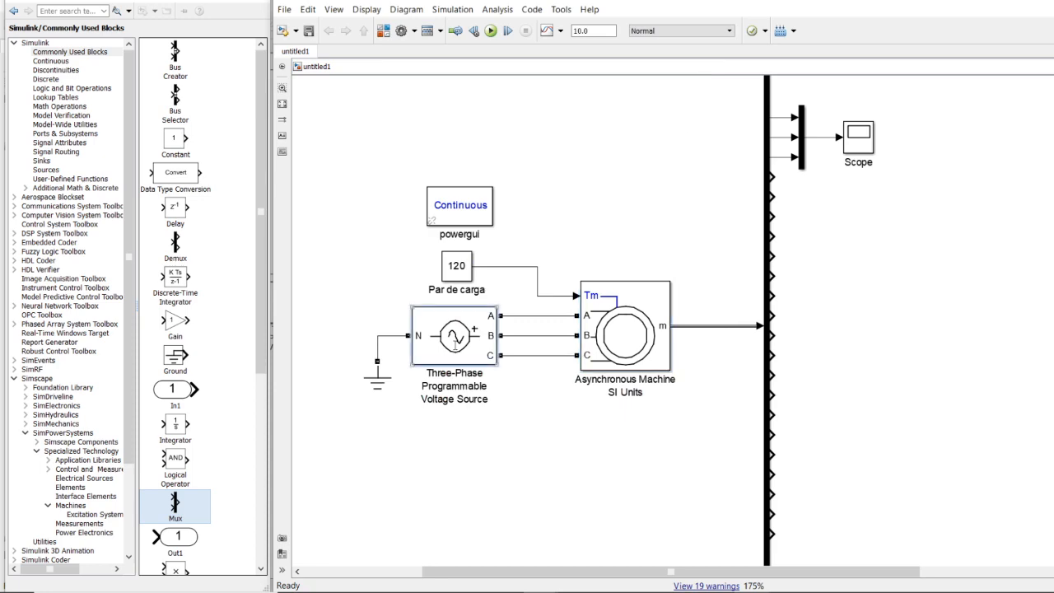
Set the Three-Phase Programmable Voltage Source's positive-sequence amplitude to 460, giving [460 0 60], and accept it
double_click(454, 344)
triple_click(411, 332)
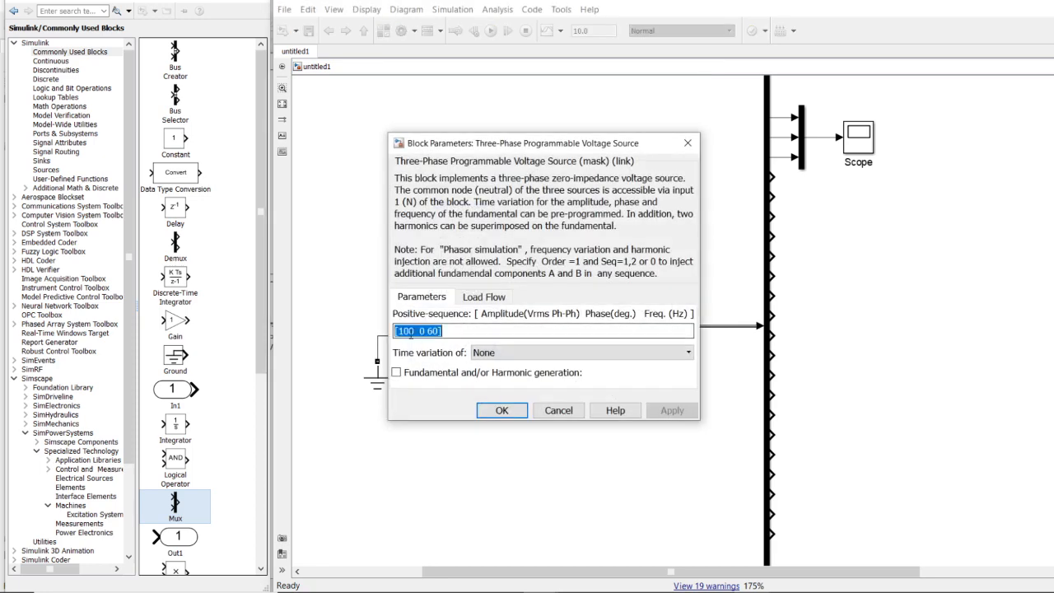
click(411, 332)
key(BackSpace)
key(BackSpace)
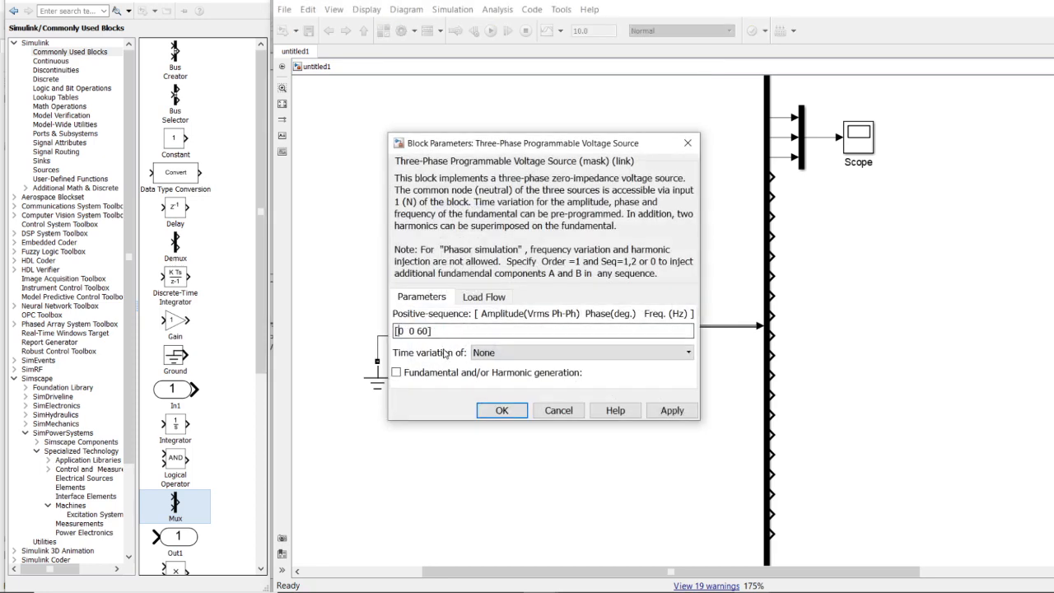
text(46)
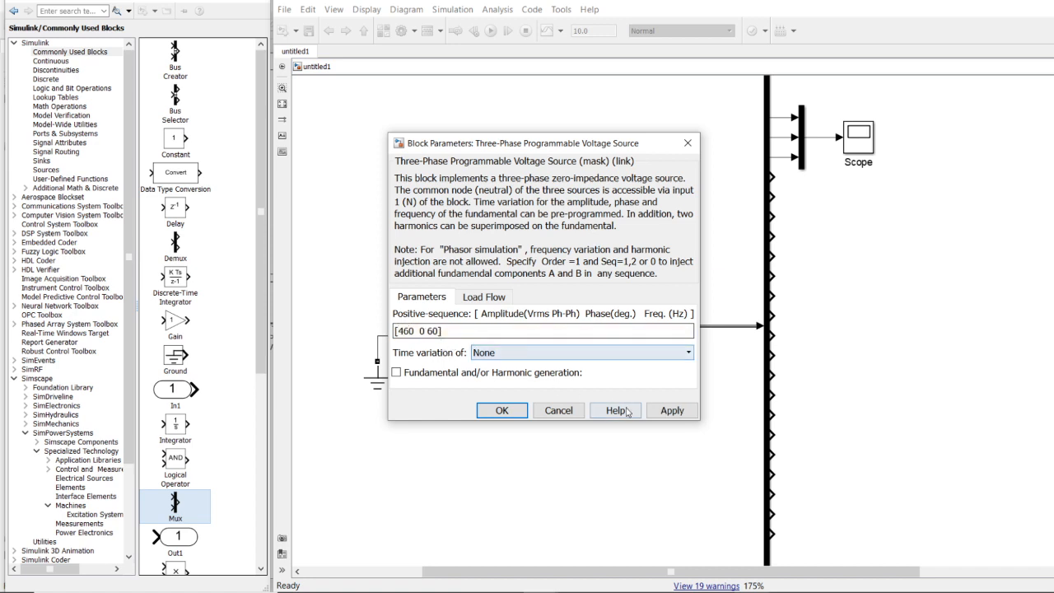
click(672, 411)
click(504, 411)
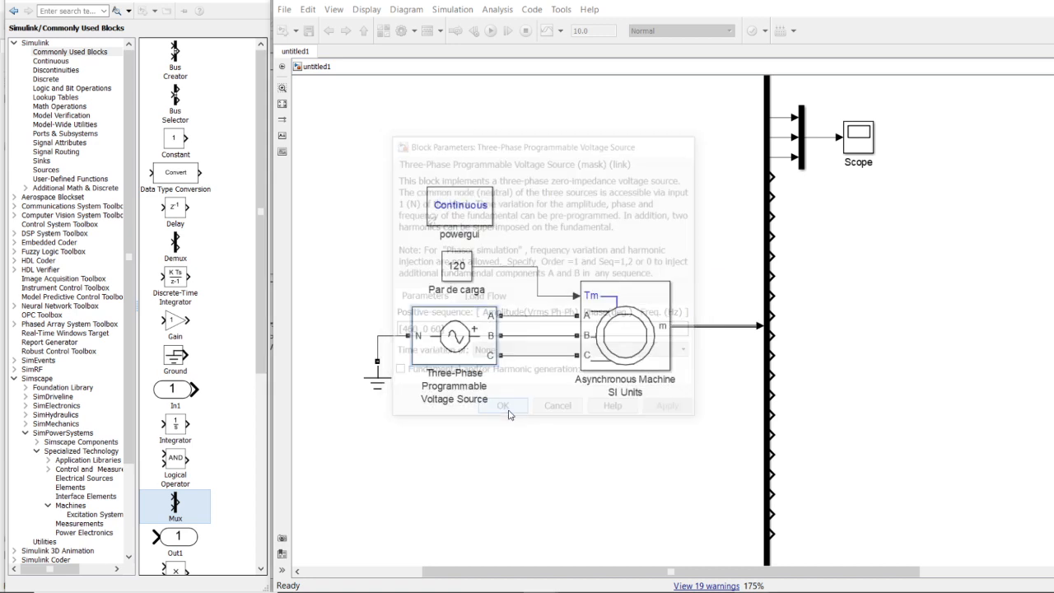
Run the simulation with the new source voltage and autoscale the Scope to view the three signals
click(490, 31)
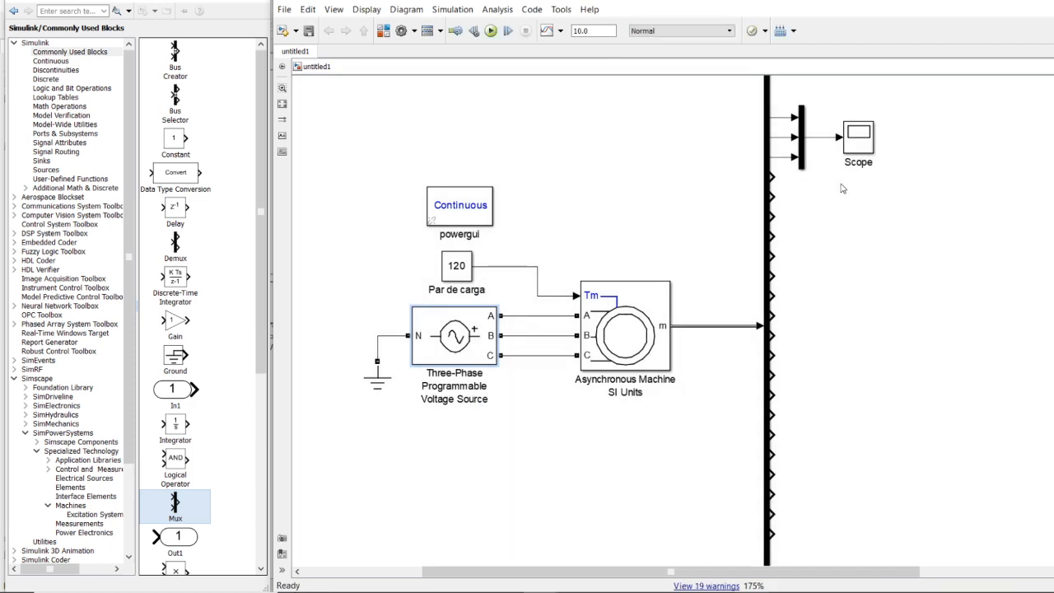
double_click(865, 146)
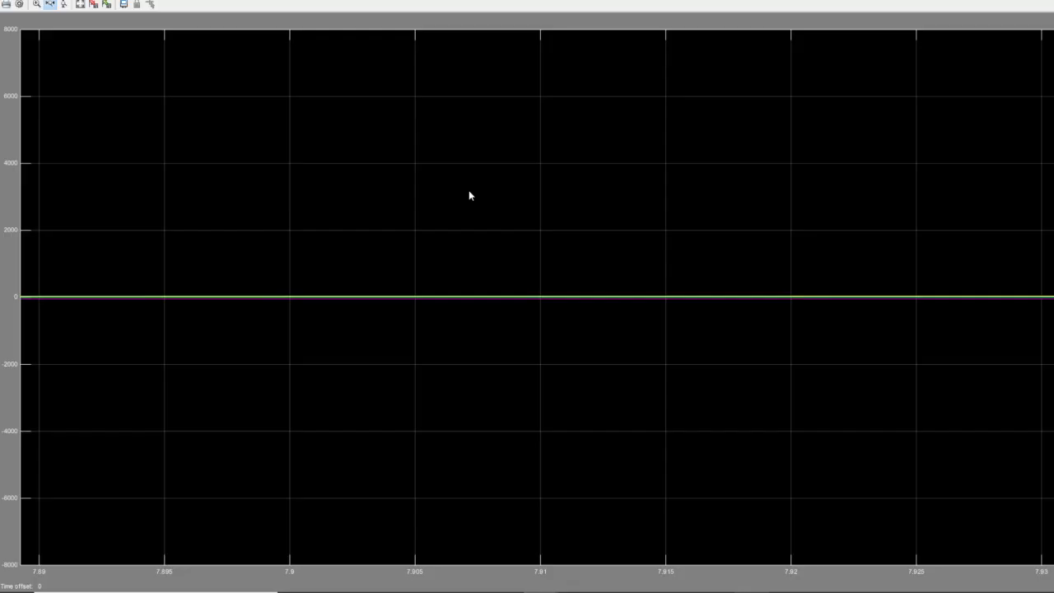
click(81, 4)
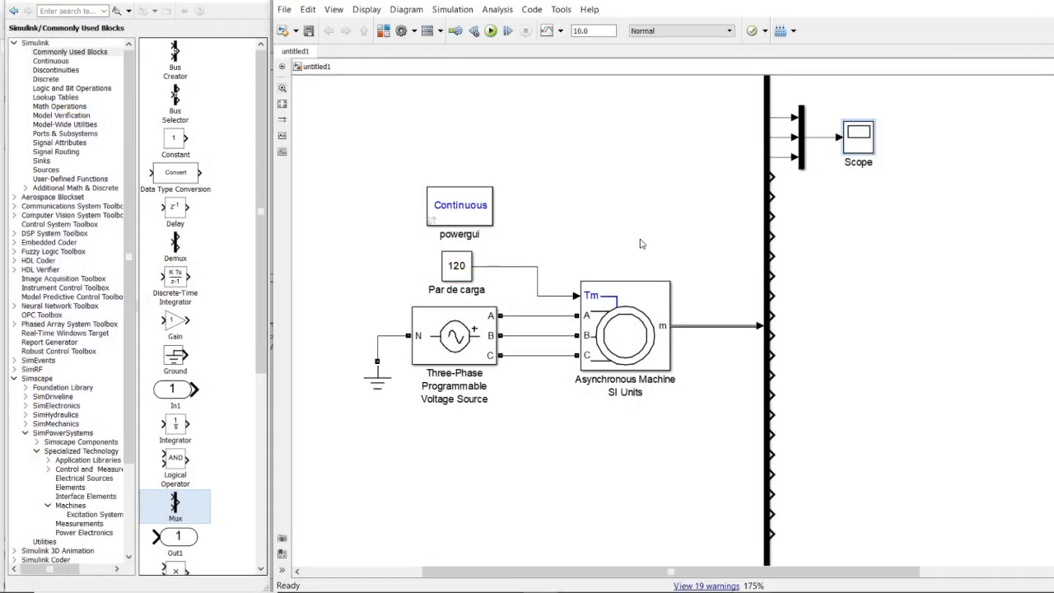
Check the signal hierarchy of the Asynchronous Machine's m output and place a copy of the Scope below the original
right_click(717, 329)
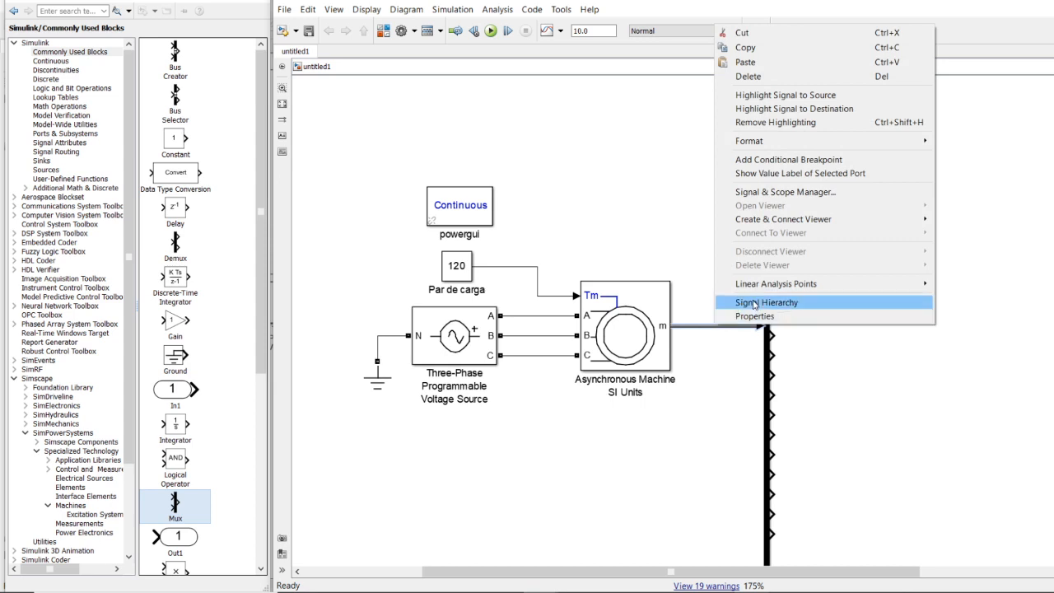
click(756, 303)
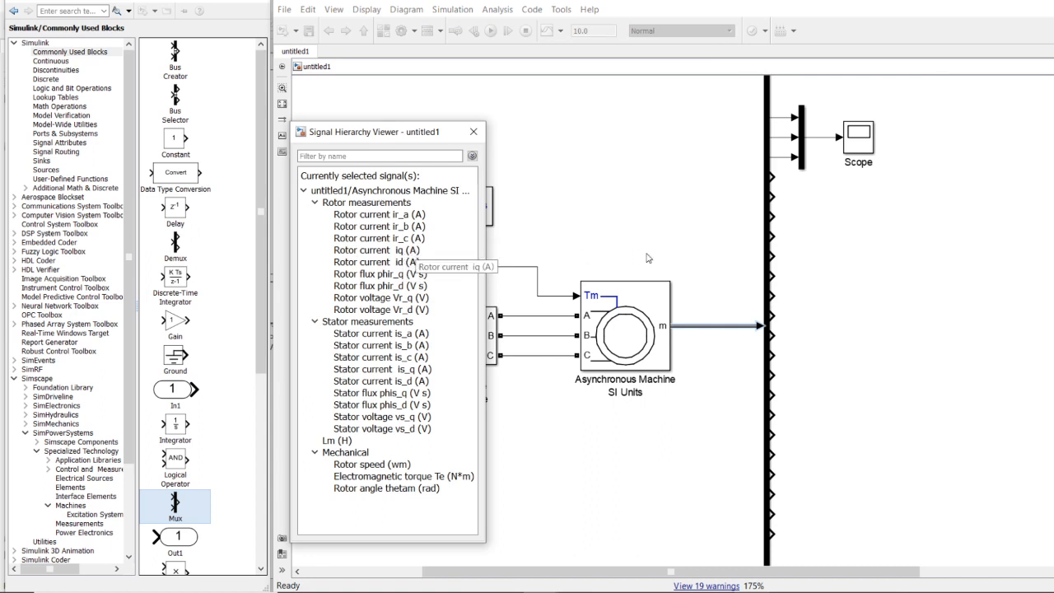
click(861, 145)
right_click(859, 146)
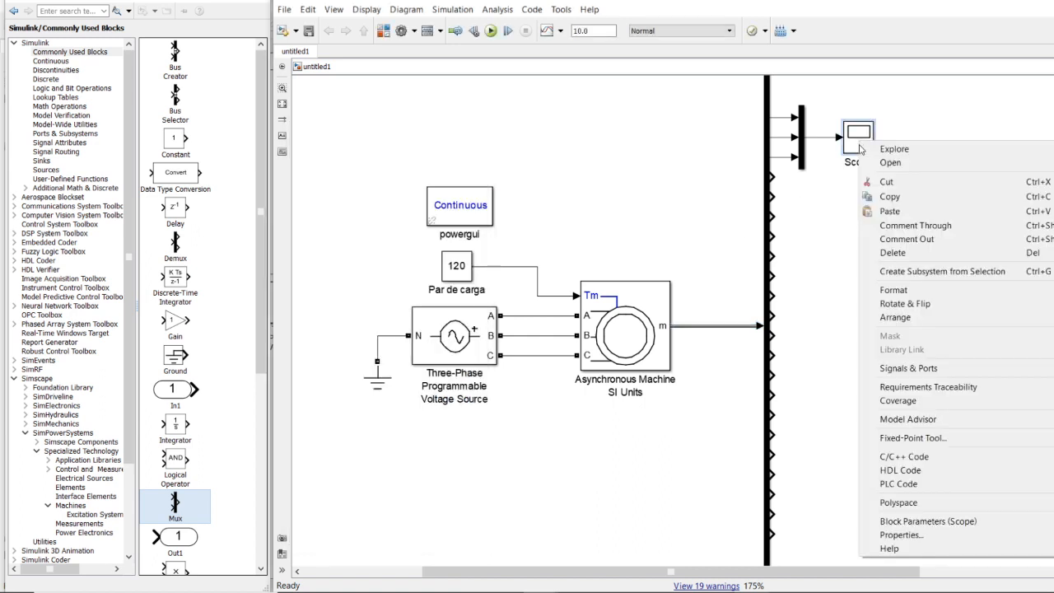
key(Escape)
drag(858, 188, 861, 195)
Set the copied Scope's number of axes to 2, accept the parameters and close its window
double_click(859, 195)
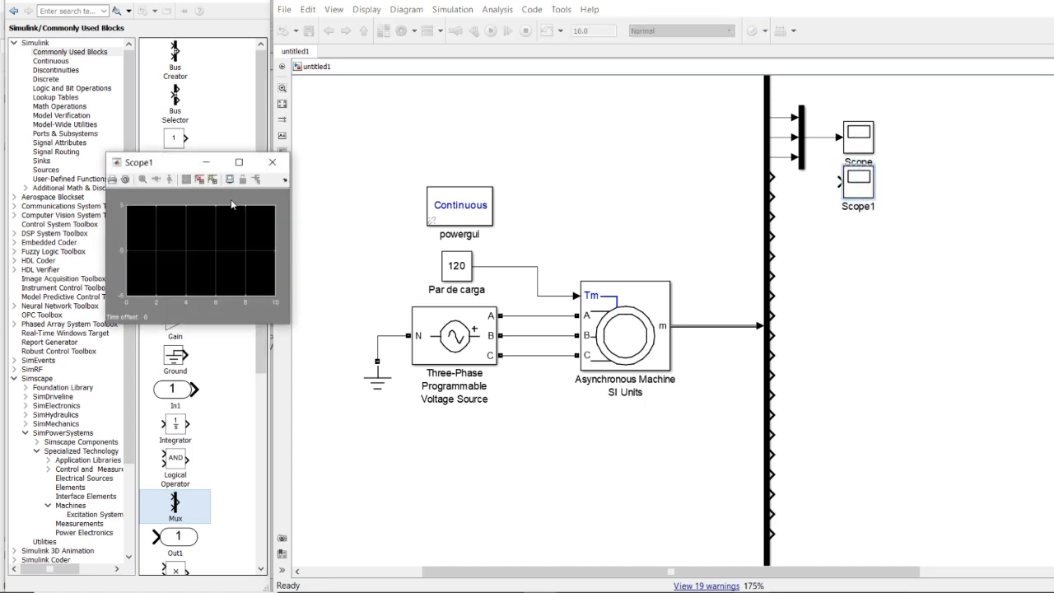
click(125, 180)
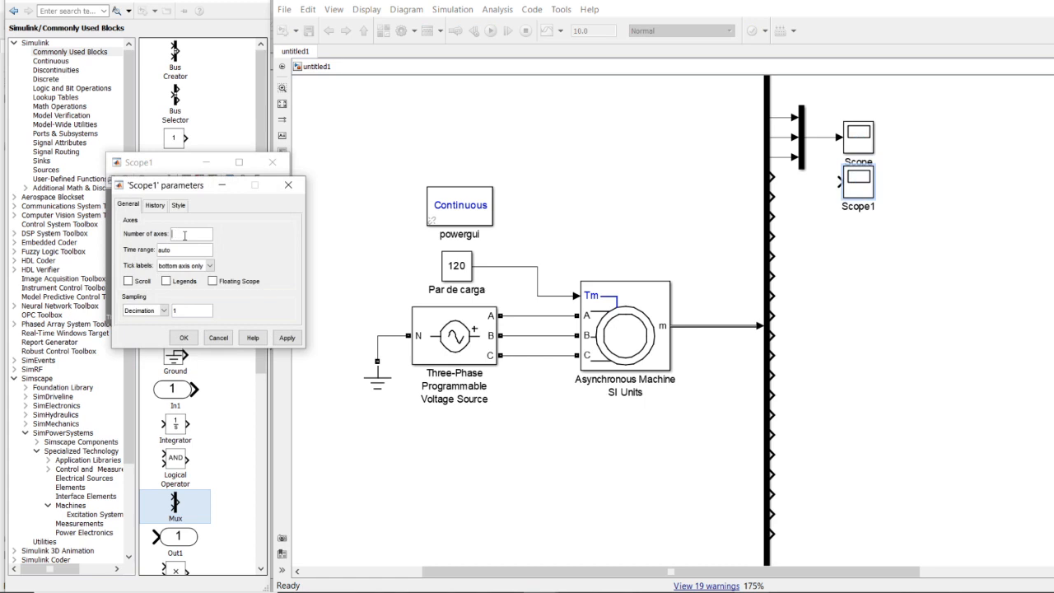
click(185, 235)
text(2)
click(287, 338)
click(184, 338)
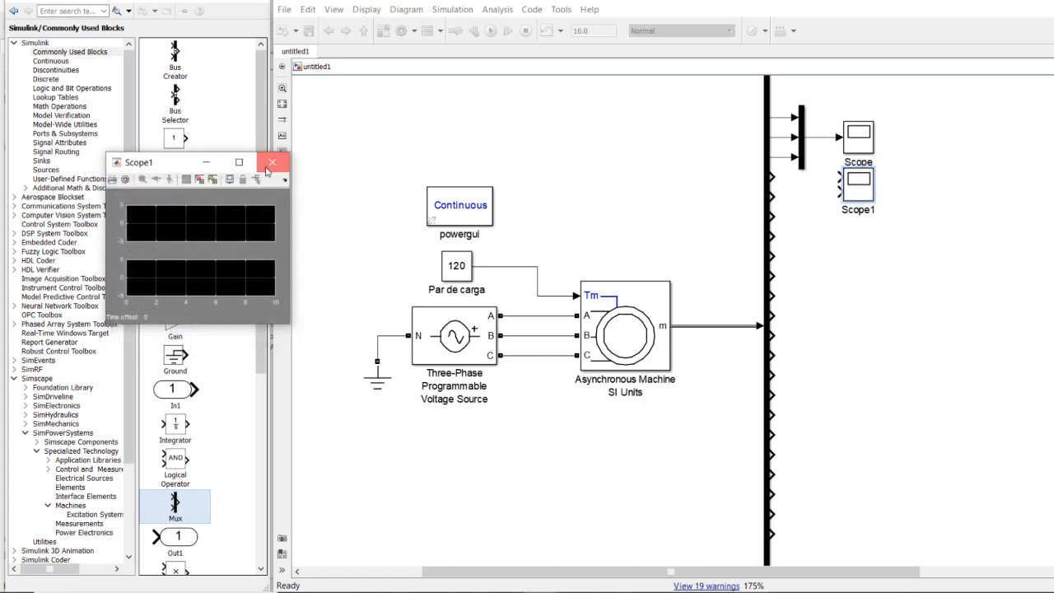
click(272, 162)
Wire the two-input Scope to the Demux's fourth and fifth outputs, and connect two copies of it to the next two output pairs
mouse_move(864, 193)
mouse_down()
mouse_move(820, 180)
mouse_move(822, 196)
mouse_up()
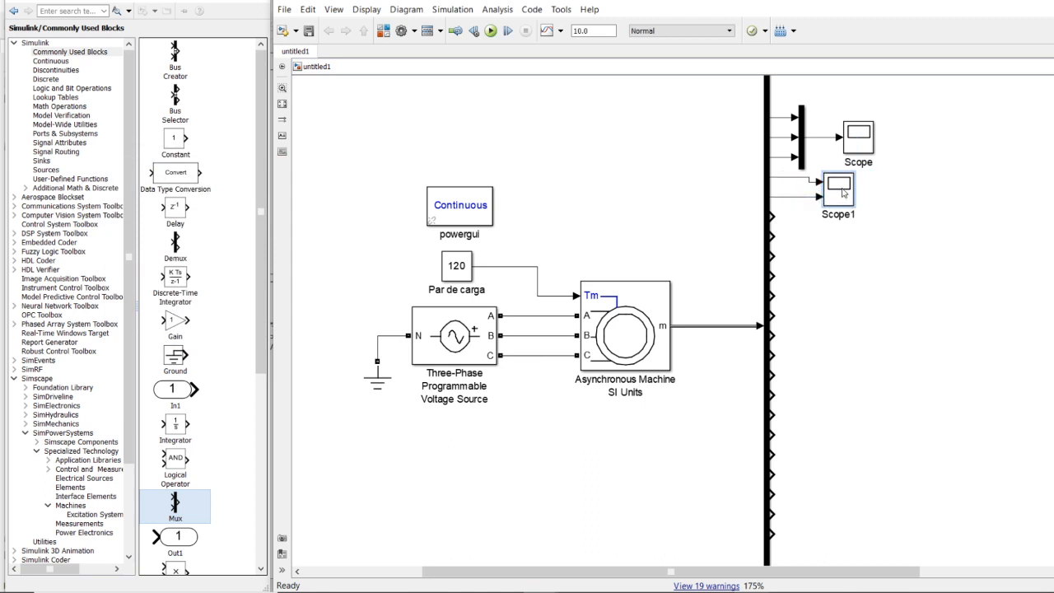
drag(843, 193, 775, 215)
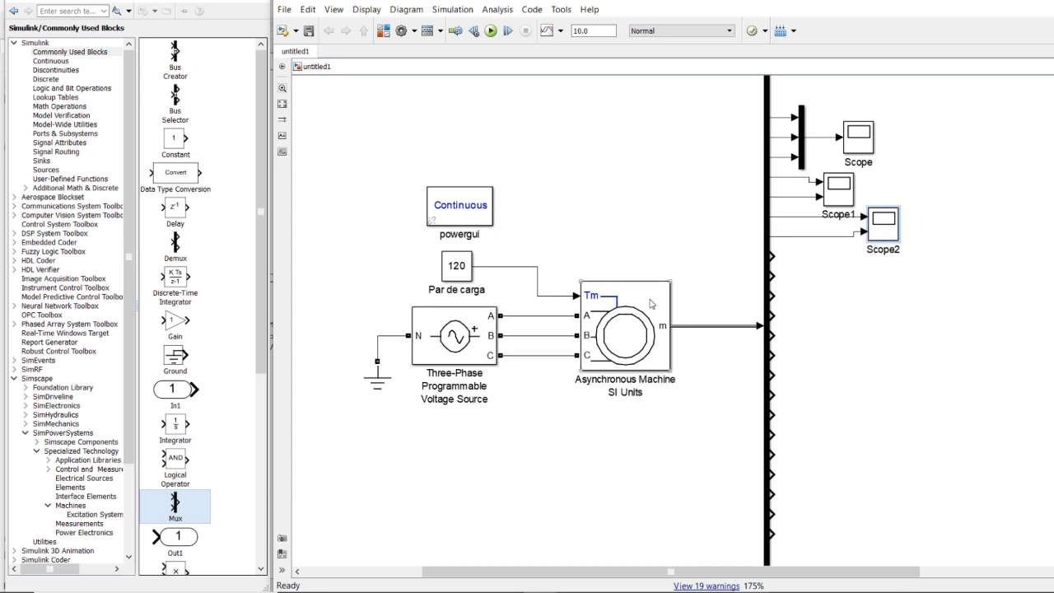
drag(898, 224, 862, 267)
mouse_move(774, 257)
mouse_down()
mouse_move(828, 272)
mouse_move(774, 278)
mouse_up()
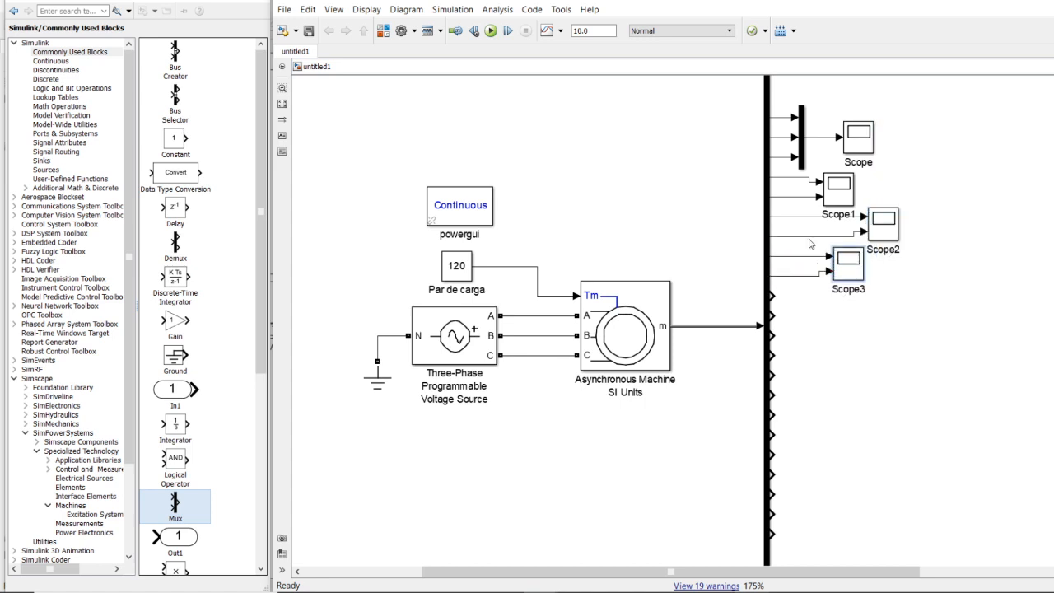
Annotate the first Scope as "Corrientes abc" and Scope1 as "Corrientes qd"
click(909, 149)
double_click(897, 139)
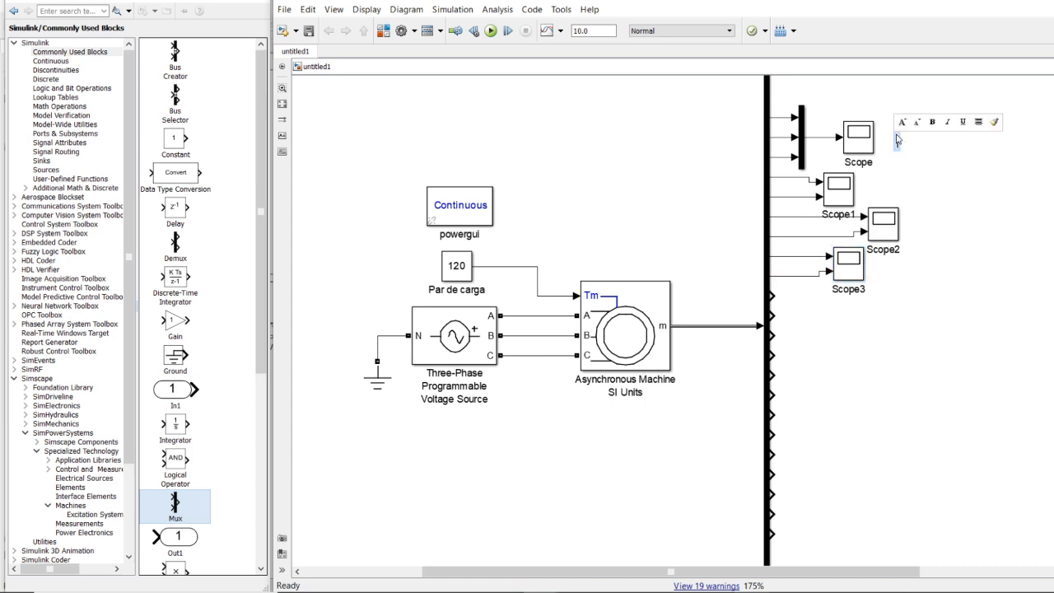
text(Corrientes abc)
double_click(878, 189)
text(Corrientes)
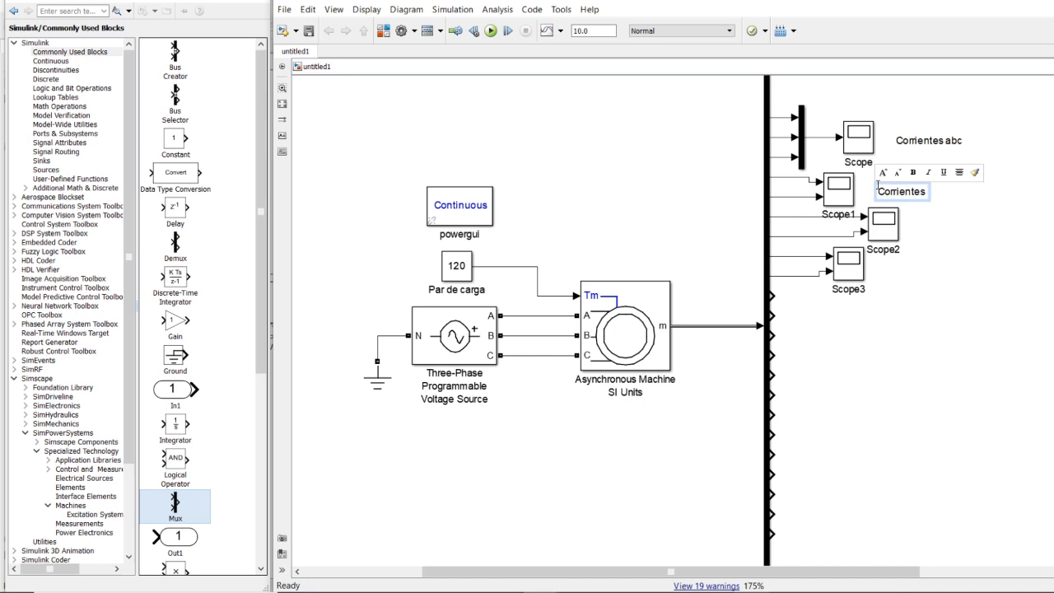
text( qd)
key(BackSpace)
key(BackSpace)
text(qd)
Annotate Scope2 as "Flujos qd" and Scope3 as "Voltajes dq"
click(919, 237)
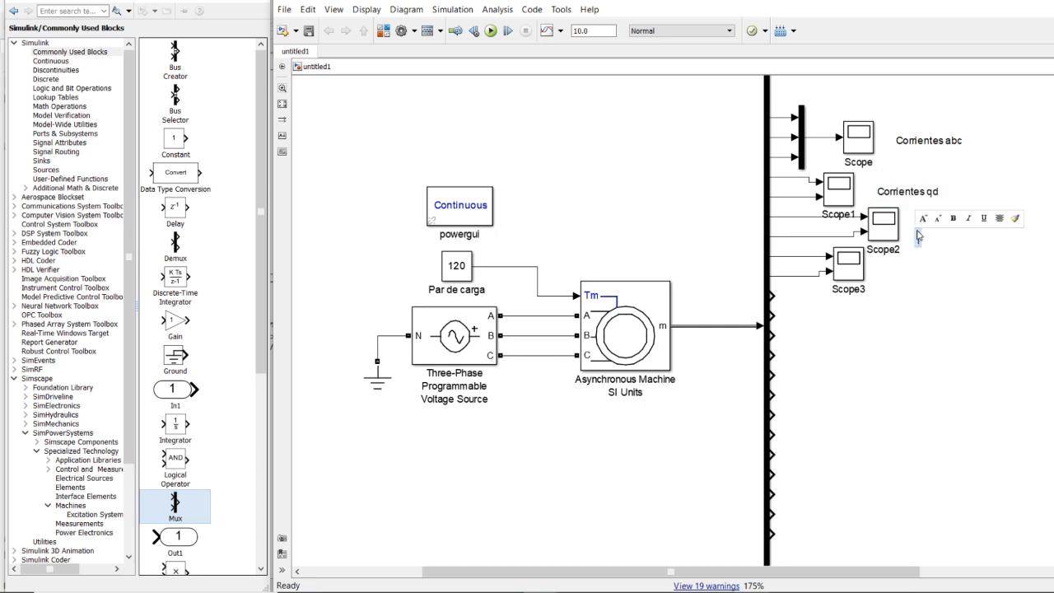
text(Flujos)
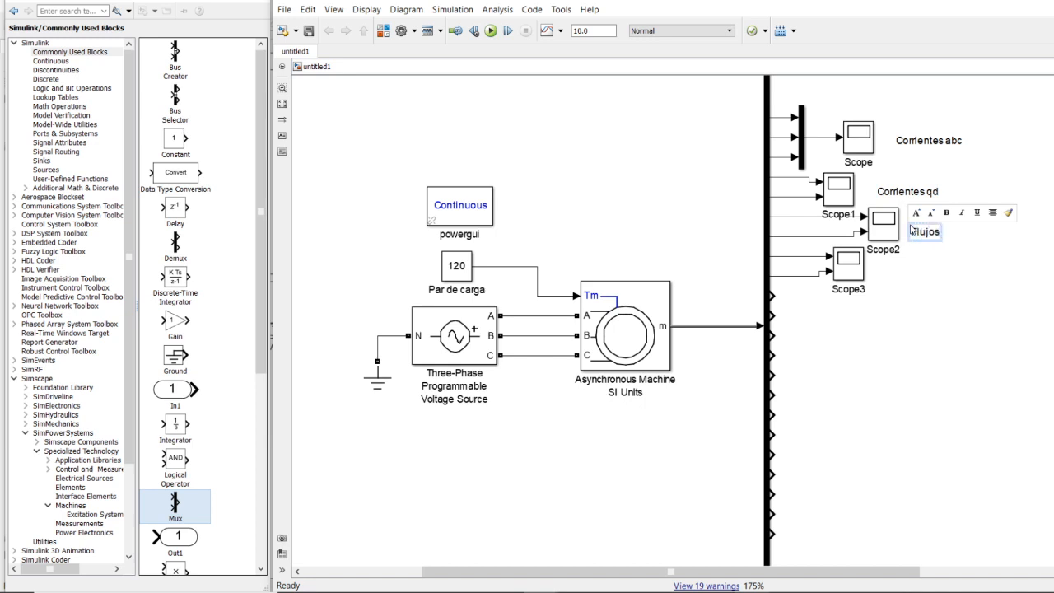
text( d)
key(BackSpace)
text(qd)
click(887, 276)
double_click(884, 276)
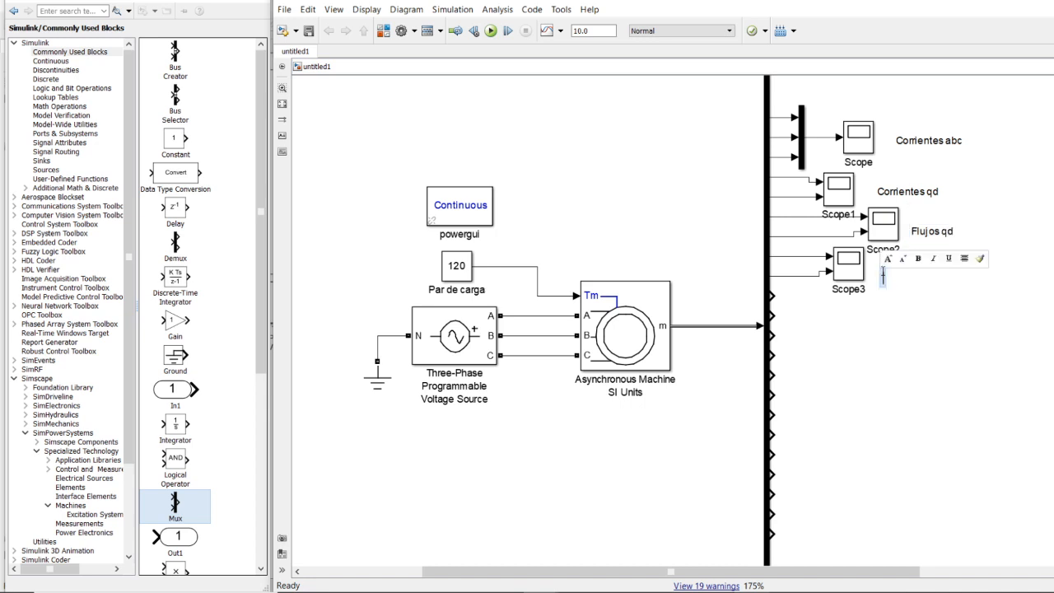
text(Voltajes dq)
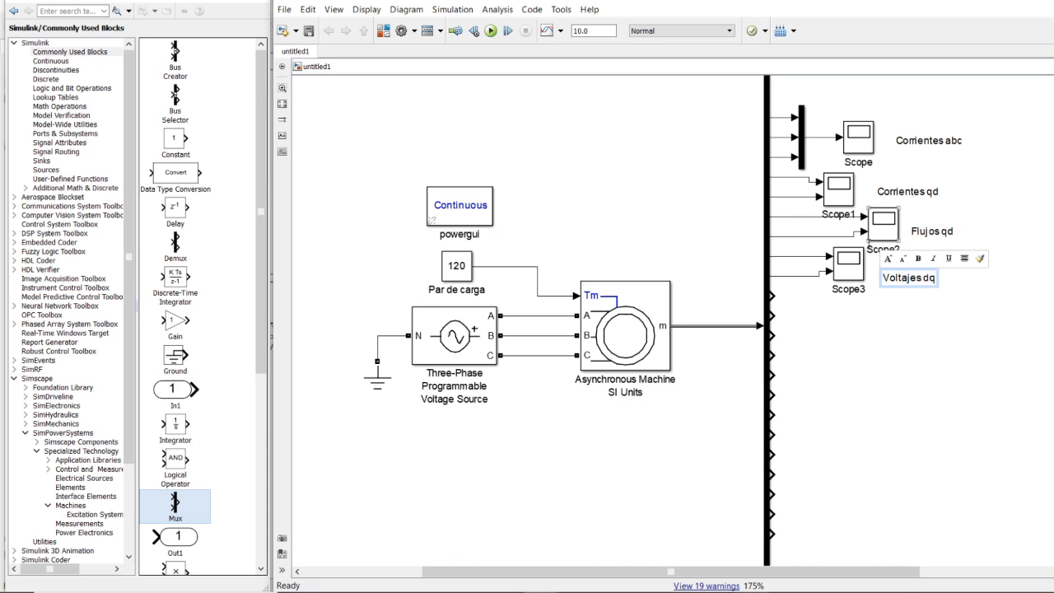
click(935, 326)
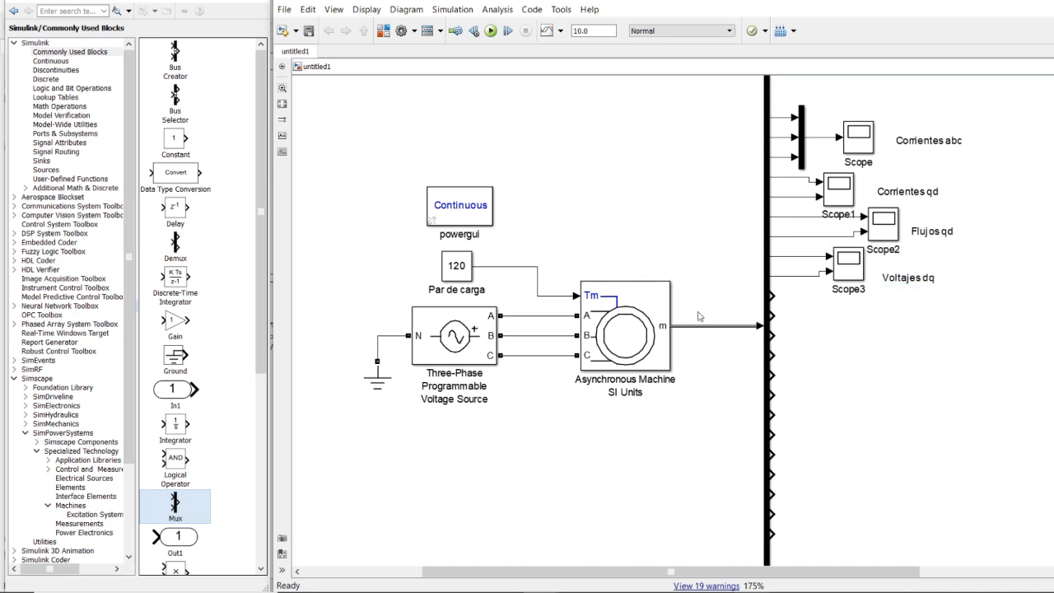
Review the stator measurements in the signal hierarchy of the machine's m output line
right_click(718, 330)
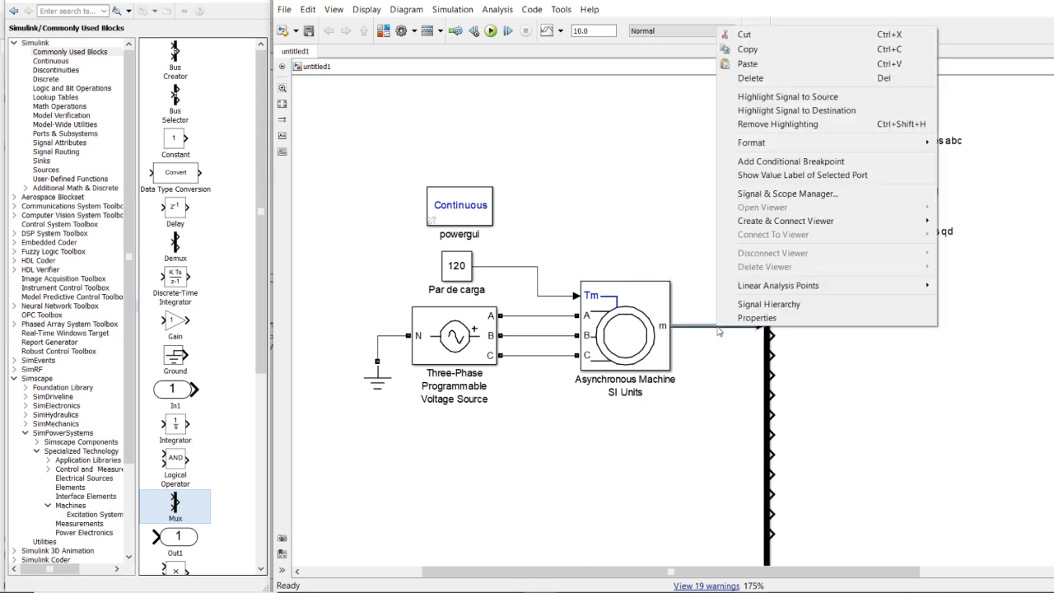
mouse_move(763, 291)
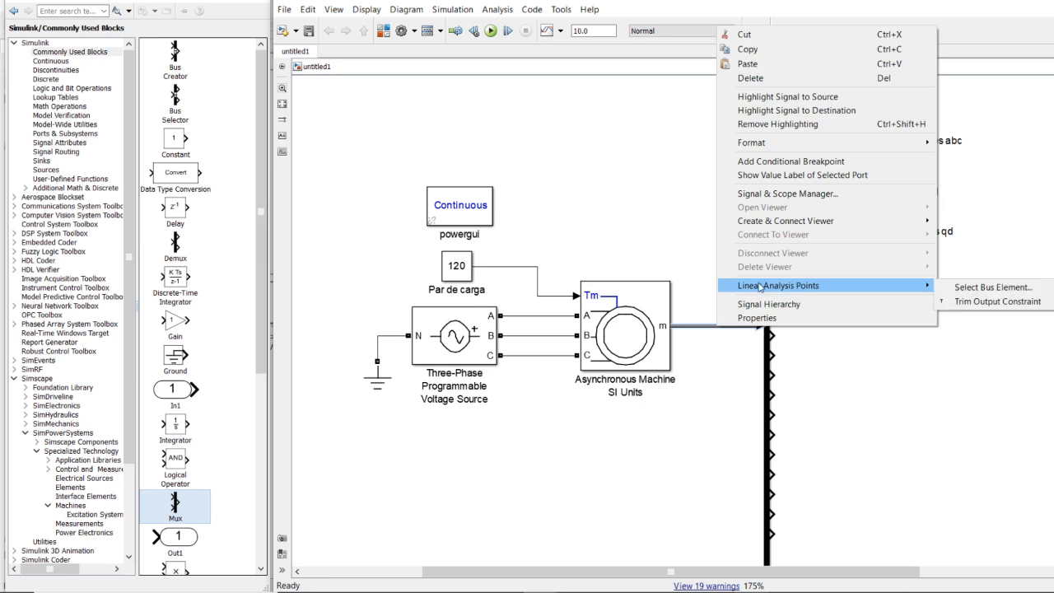
click(770, 304)
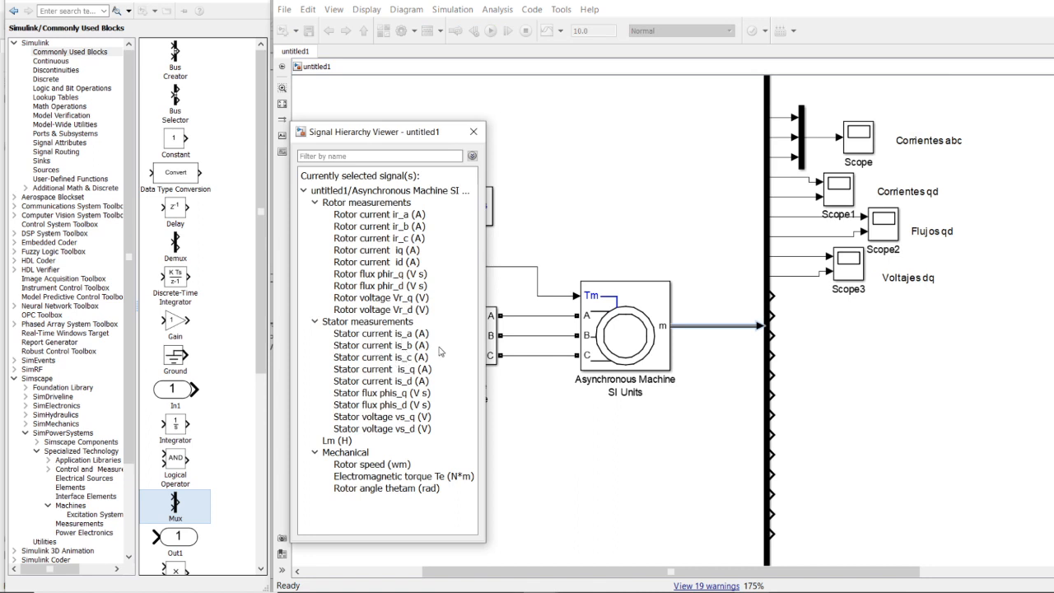
Copy the three-input Mux and the single-input Scope below Scope3, and wire the Demux's next three outputs through the Mux to the Scope
click(804, 138)
drag(806, 138, 824, 326)
click(793, 302)
click(792, 319)
click(792, 337)
drag(845, 149, 871, 329)
click(852, 316)
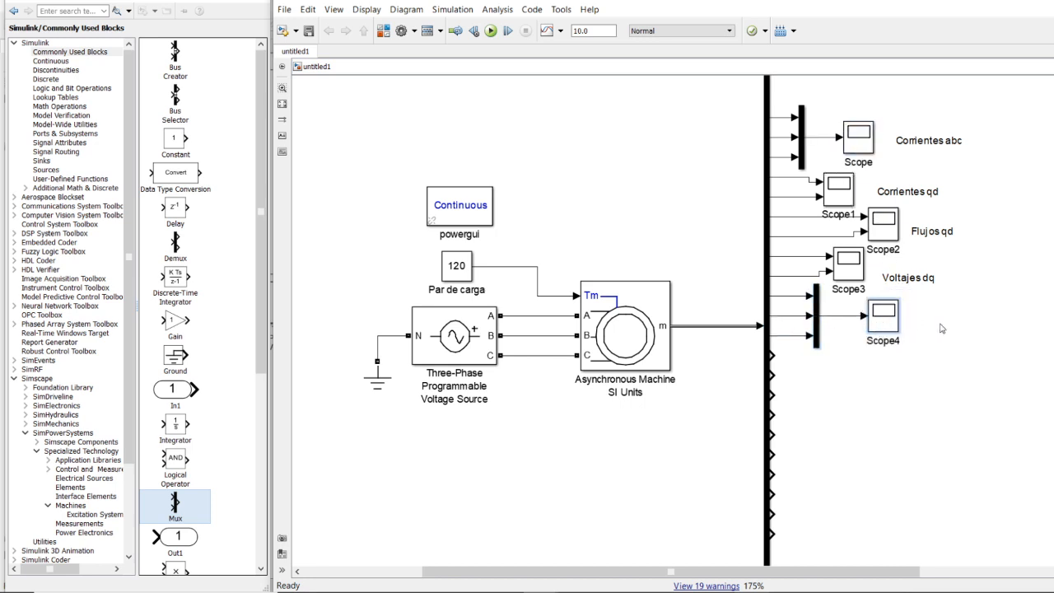
Annotate Scope4, fed by the second Mux, as "Corrientes abc"
click(919, 328)
text(Corre)
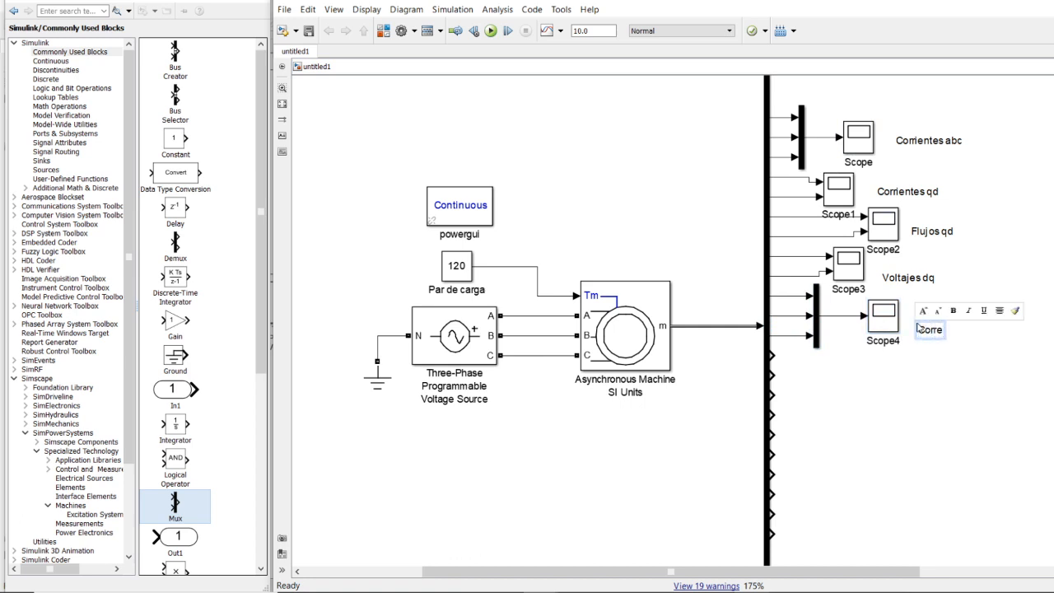
text(ientes abc)
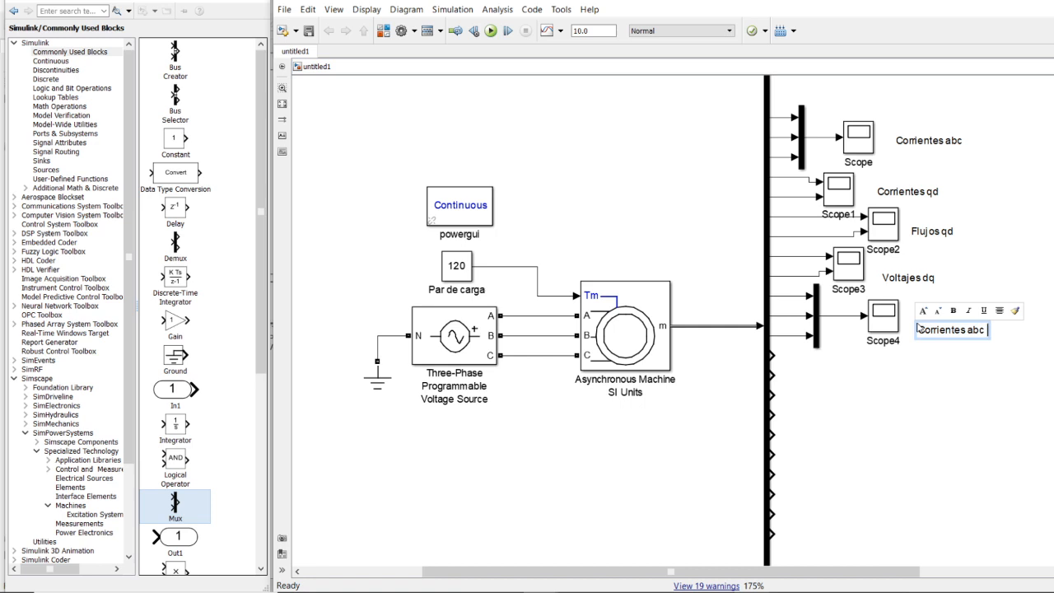
click(933, 391)
Add the annotations "ROTOR" beside the upper group of Scopes and "ESTATOR" lower down beside the stator outputs
double_click(1020, 216)
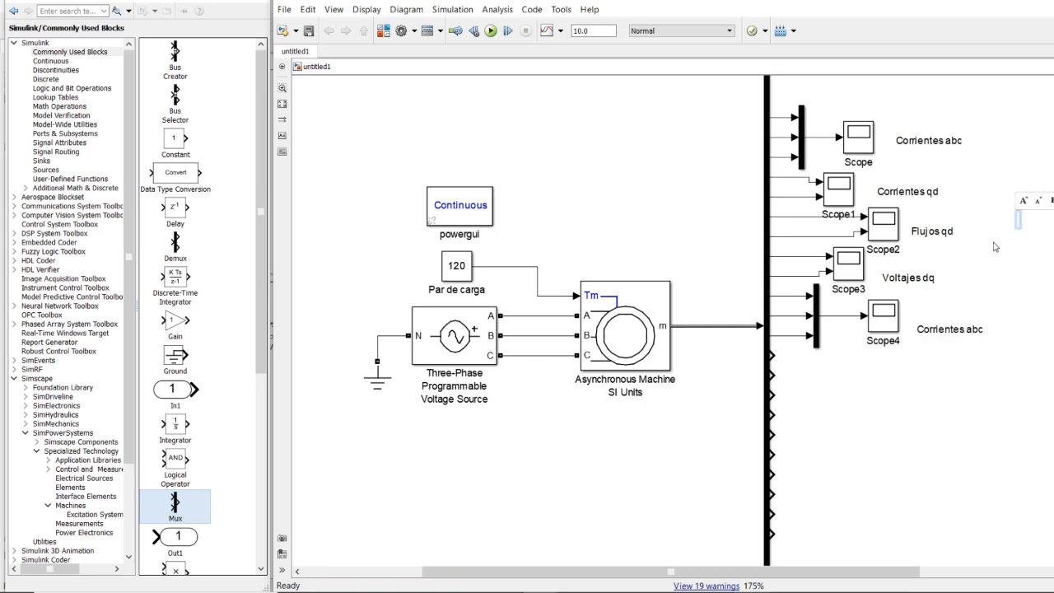
text(ROTOR)
double_click(1028, 414)
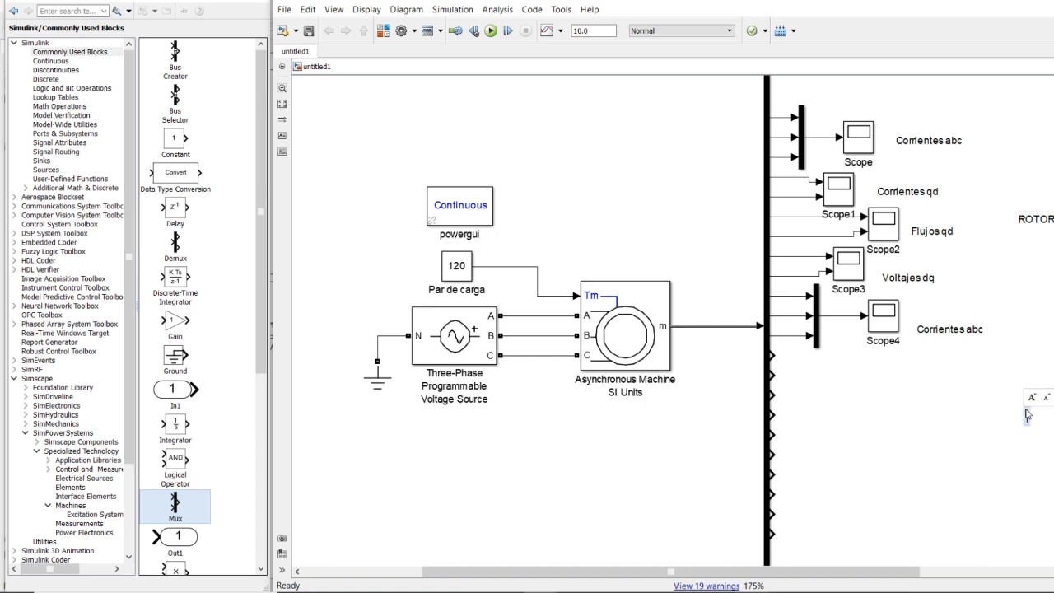
text(ESTA)
Move the "ESTATOR" annotation up beside Scope4's "Corrientes abc" label
drag(1033, 414, 1014, 368)
drag(1030, 417, 1032, 392)
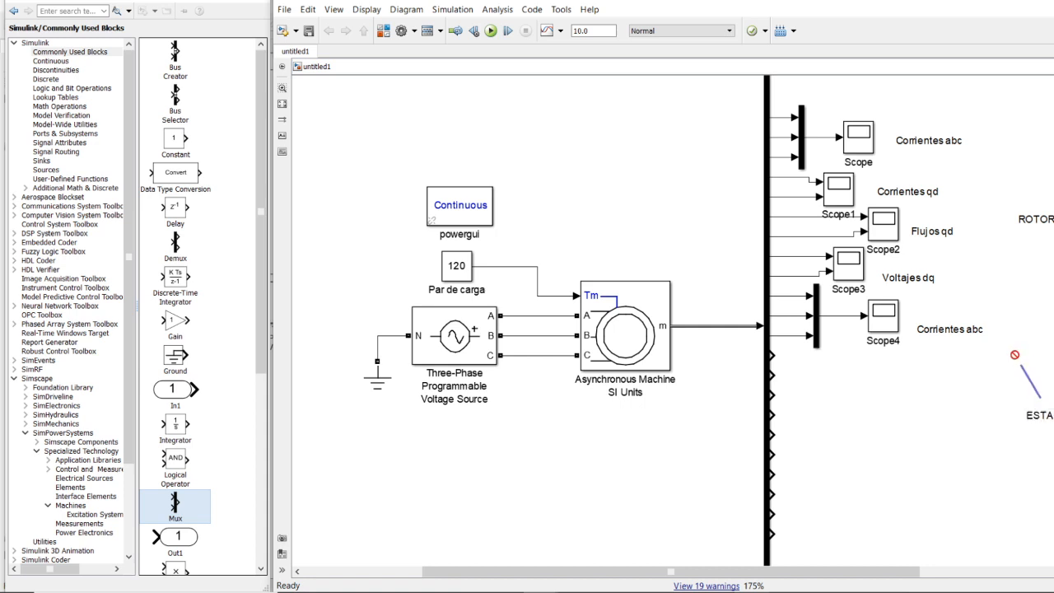
click(1039, 416)
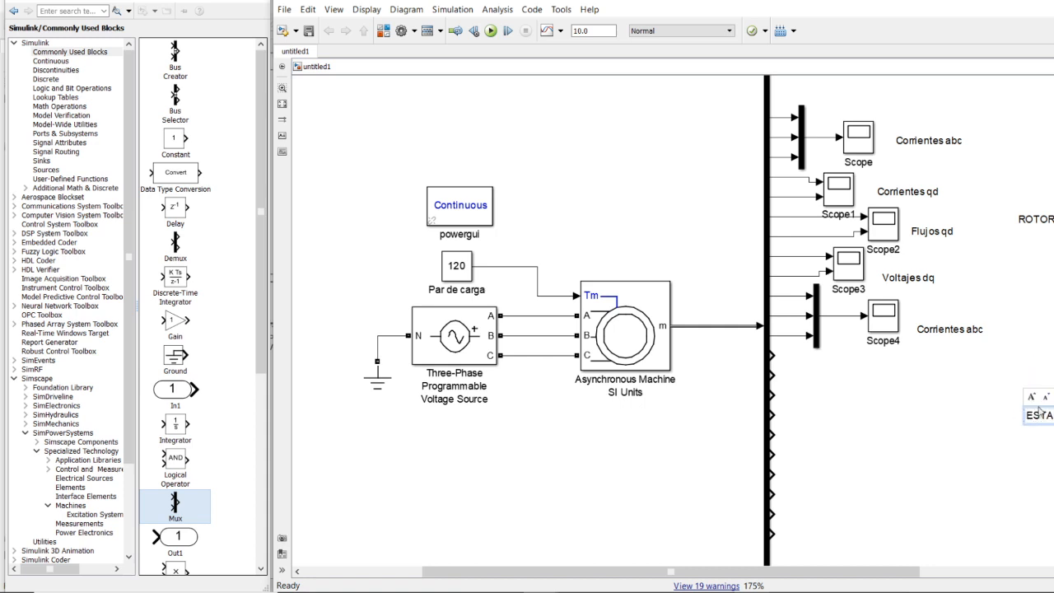
drag(1039, 414, 1019, 366)
mouse_move(1034, 418)
mouse_down()
mouse_move(1018, 363)
mouse_move(1024, 335)
mouse_move(1013, 369)
mouse_up()
drag(888, 572, 941, 572)
drag(906, 390, 1027, 437)
drag(978, 390, 954, 326)
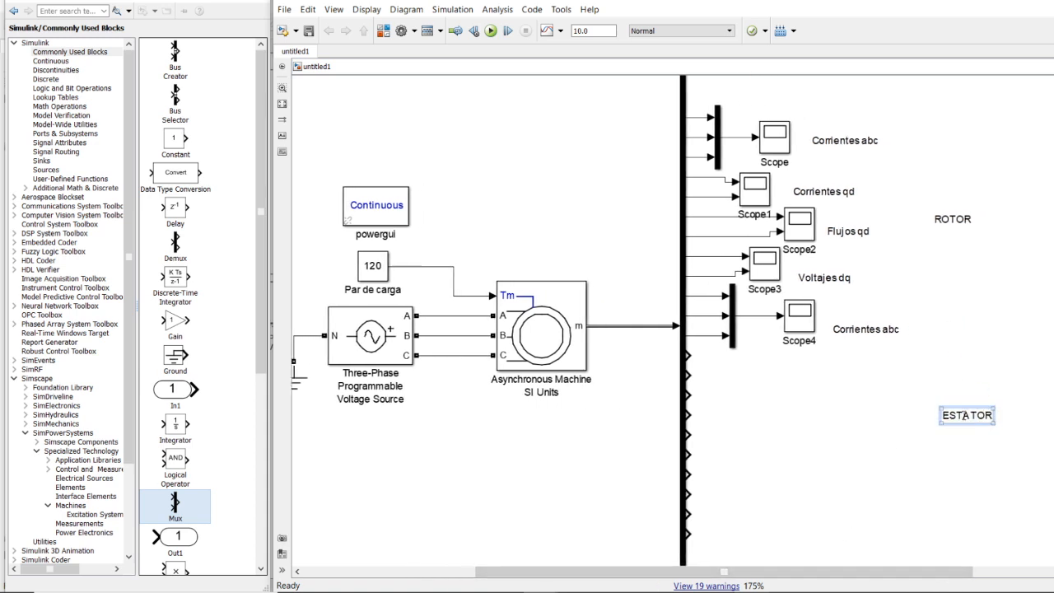
drag(970, 416, 962, 334)
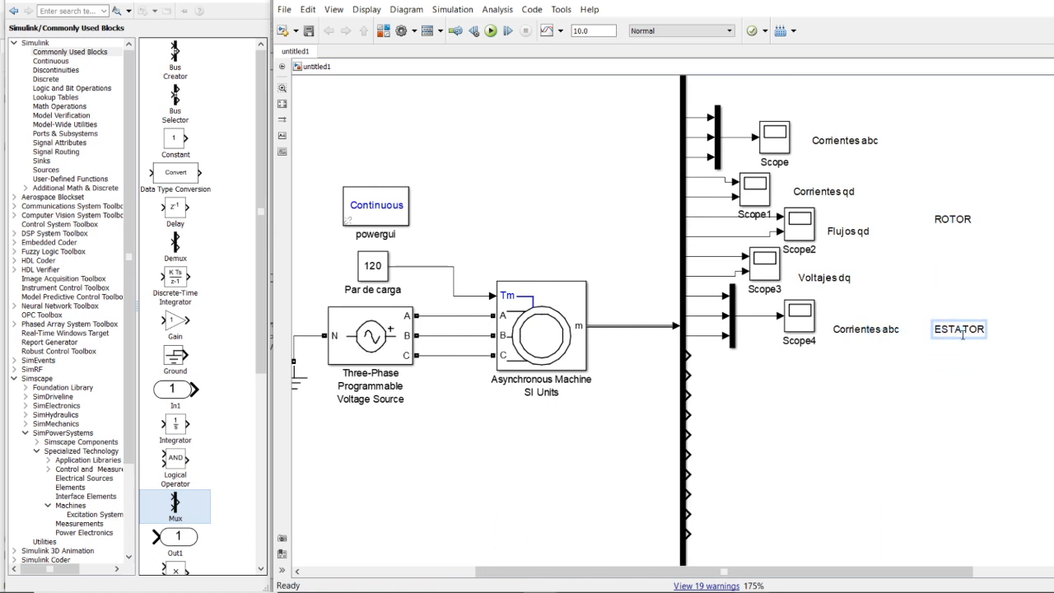
Move the "ROTOR" annotation up beside the first Scope's "Corrientes abc" label
click(954, 218)
drag(954, 218, 951, 181)
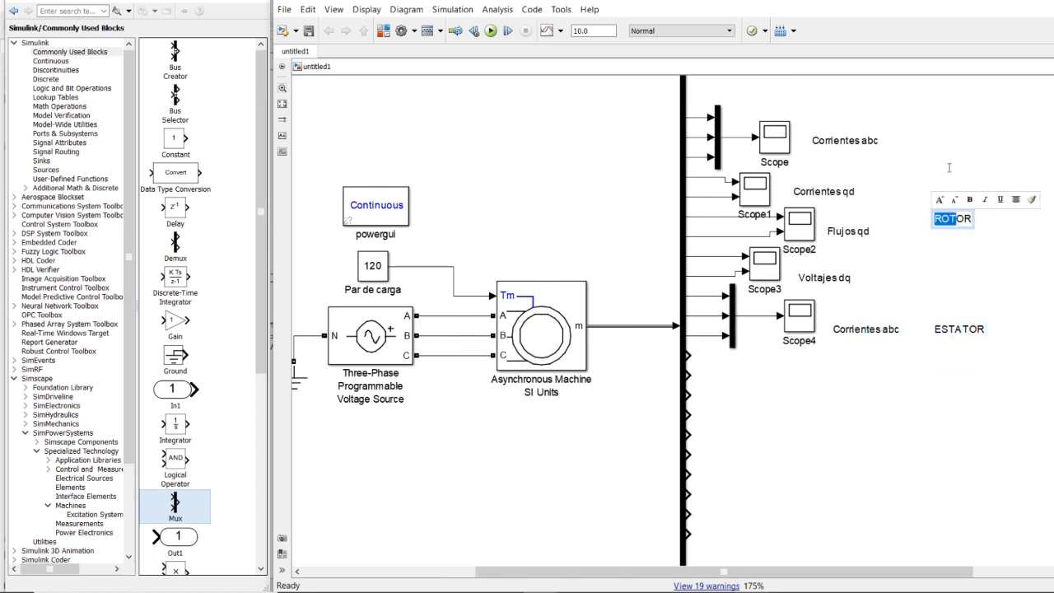
click(924, 203)
click(955, 221)
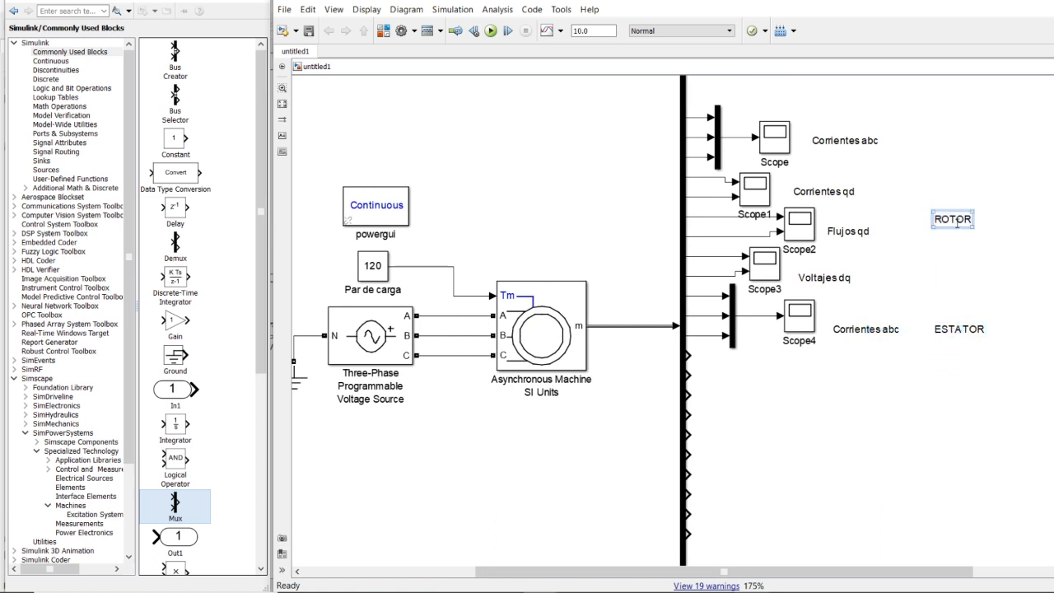
mouse_move(954, 218)
mouse_down()
mouse_move(929, 120)
mouse_move(954, 133)
mouse_up()
click(928, 265)
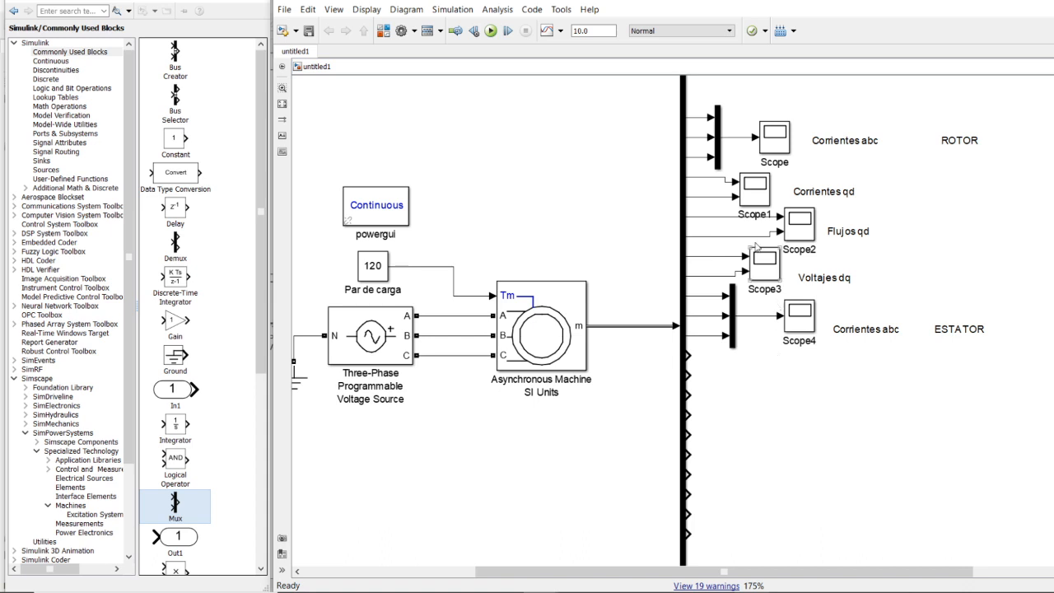
Place three copies of the two-input Scope below Scope4 and wire them to the Demux's next three output pairs
drag(756, 202, 766, 457)
drag(687, 356, 749, 368)
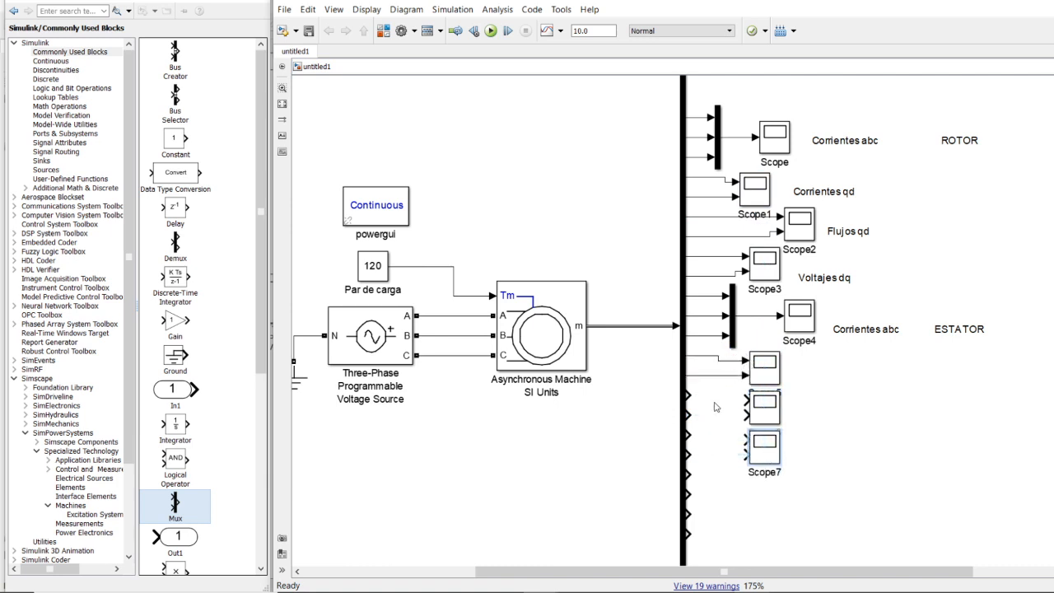
drag(689, 395, 748, 415)
drag(688, 435, 747, 455)
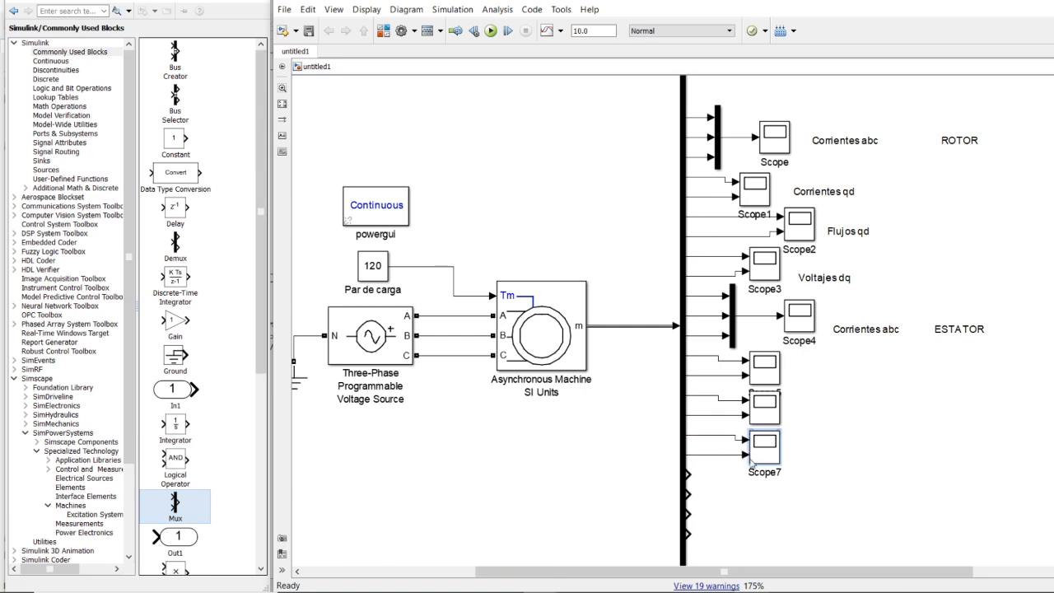
Add the annotation "Corrientes qd" beside the first two-input Scope below Scope4
double_click(804, 370)
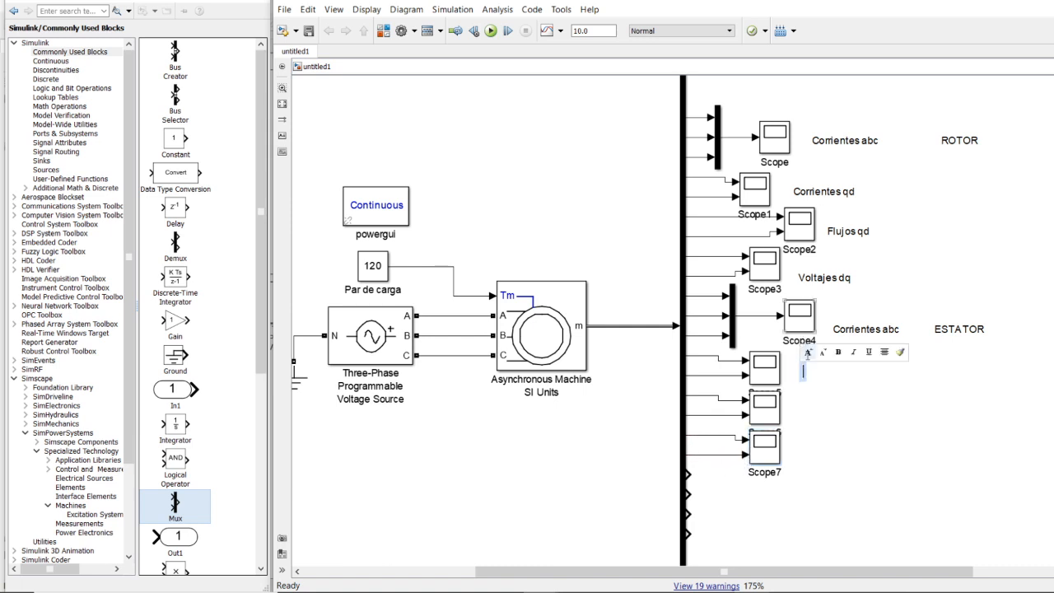
text(cORRIE)
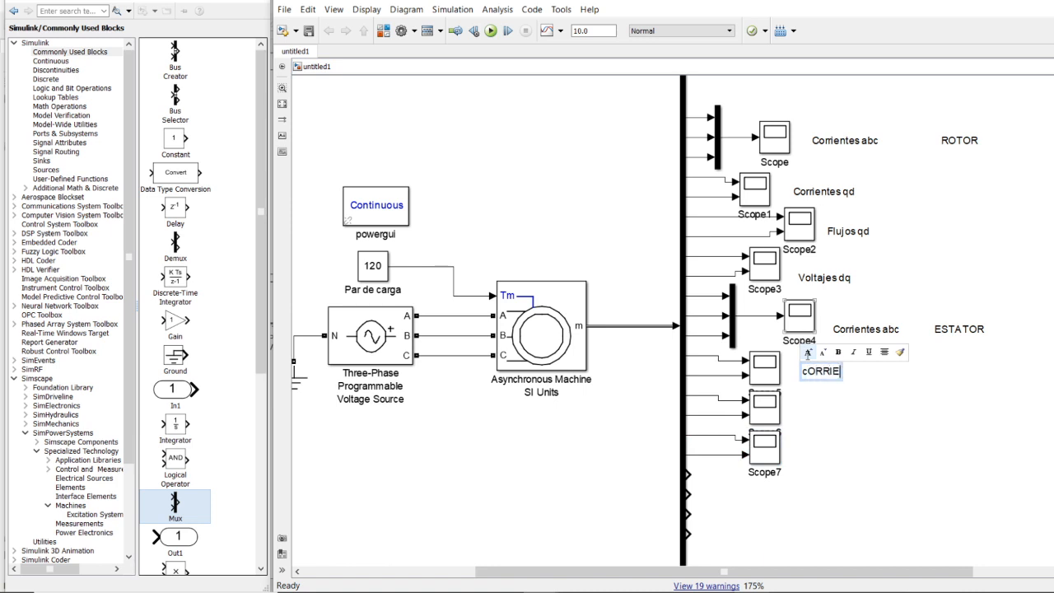
text(NTES)
key(BackSpace)
key(BackSpace)
key(BackSpace)
key(BackSpace)
key(BackSpace)
key(BackSpace)
key(BackSpace)
key(BackSpace)
key(BackSpace)
key(BackSpace)
text(Corrientes dq)
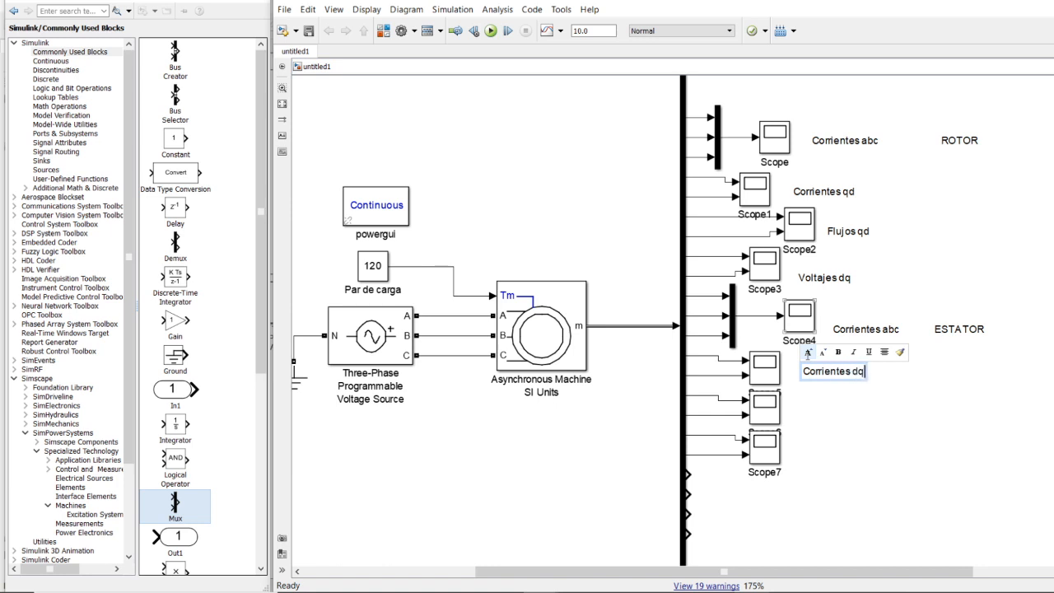
key(BackSpace)
key(BackSpace)
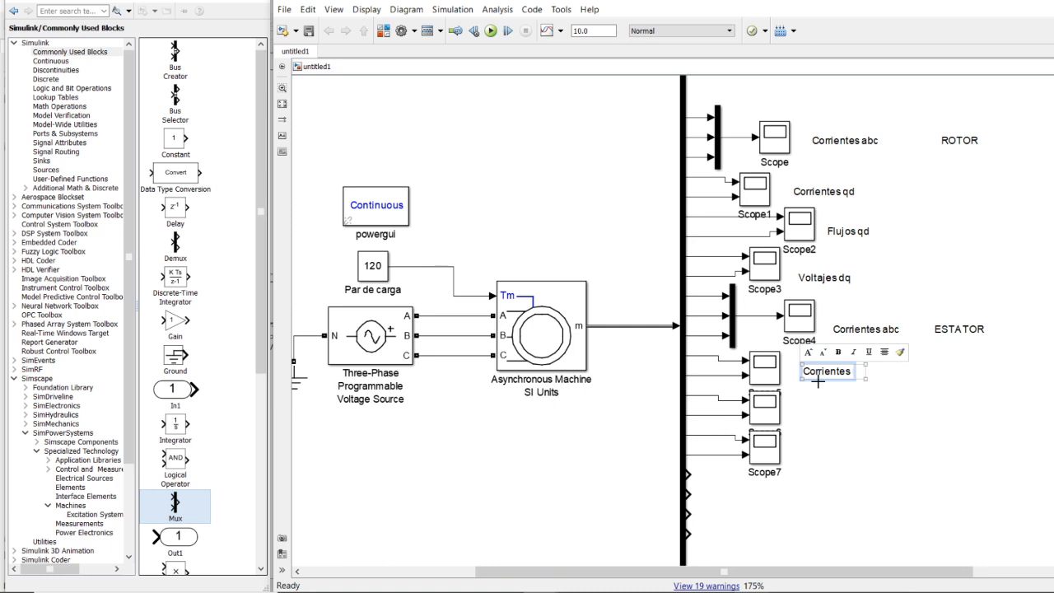
text(qd)
Add the annotations "Flujos qd" and "Voltajes qd" beside the next two stator Scopes, the second one beside Scope7
double_click(808, 416)
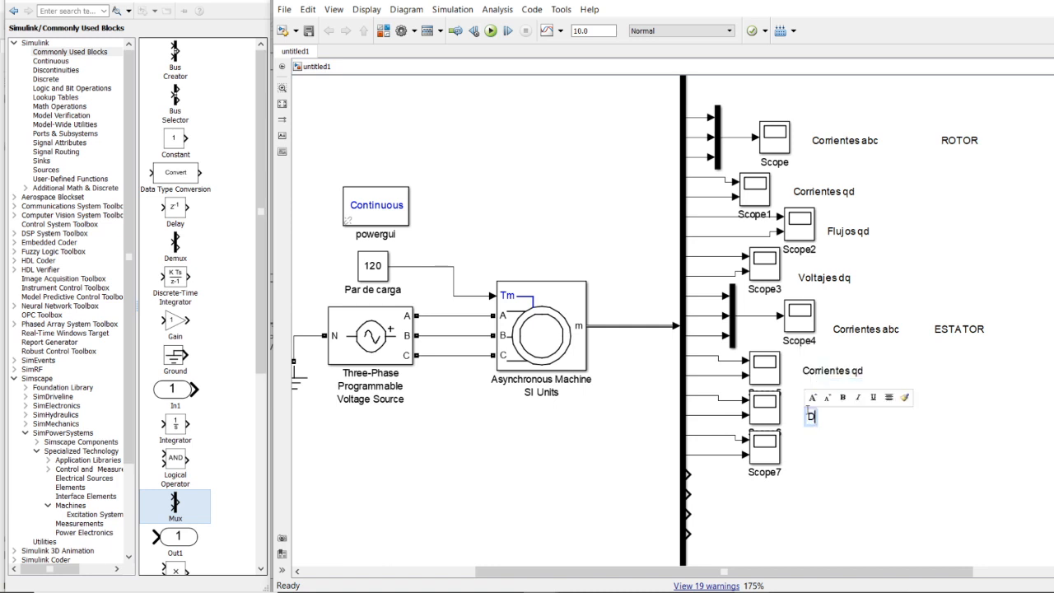
text(Flujos)
text(qd)
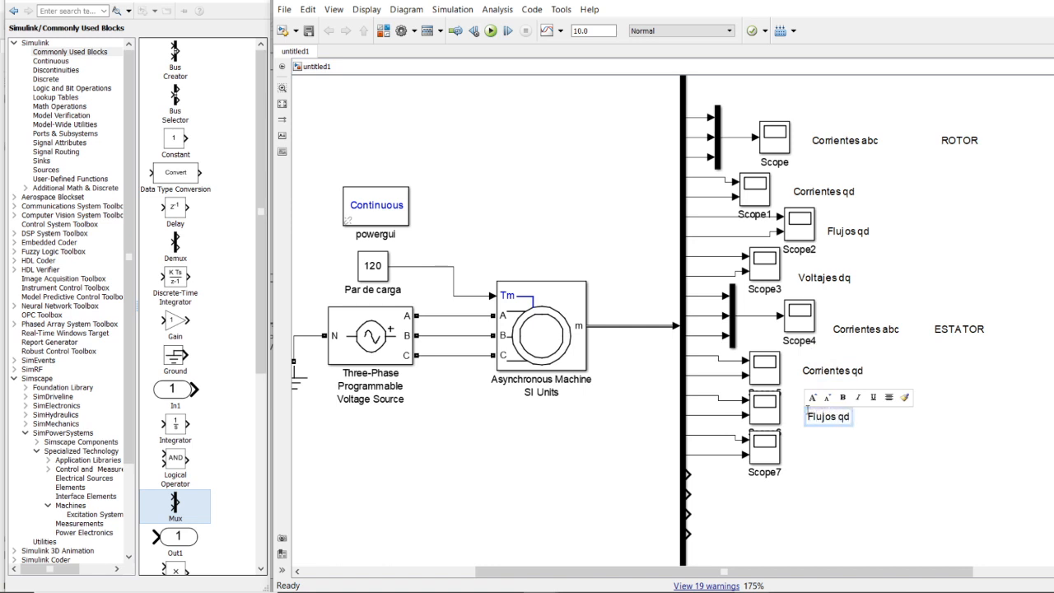
double_click(811, 455)
text(Voltaje)
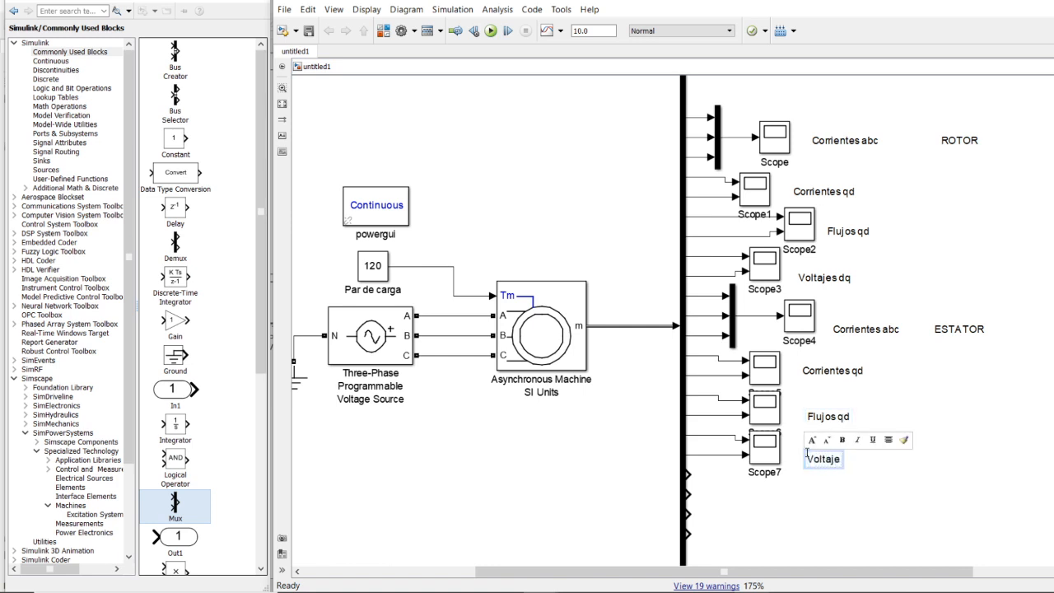
text(s qd)
Examine the signal hierarchy of the Asynchronous Machine's m output to identify the signals after the stator voltages
scroll(788, 468, down, 1)
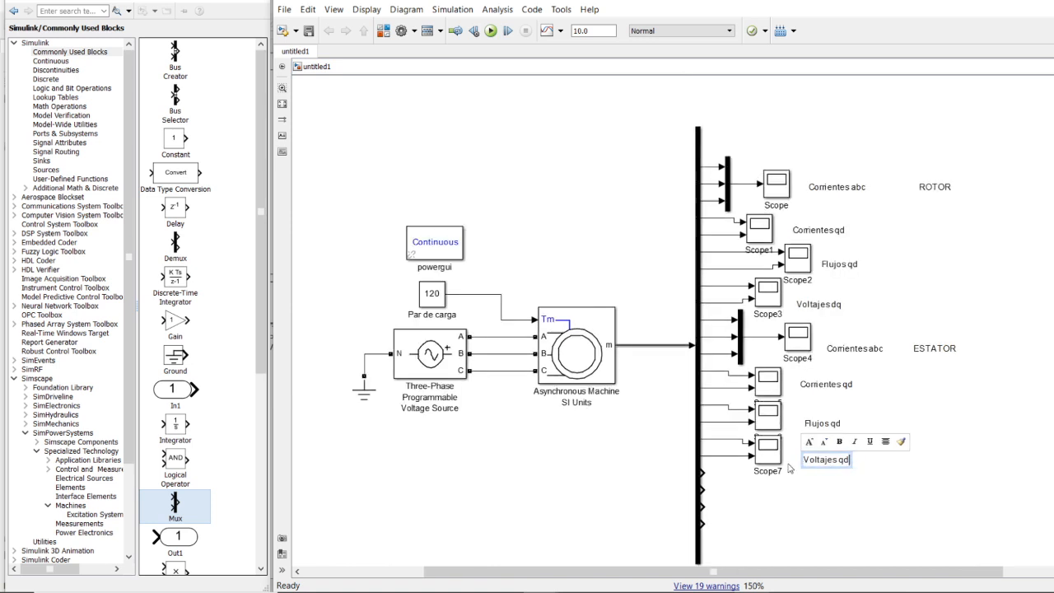
right_click(658, 347)
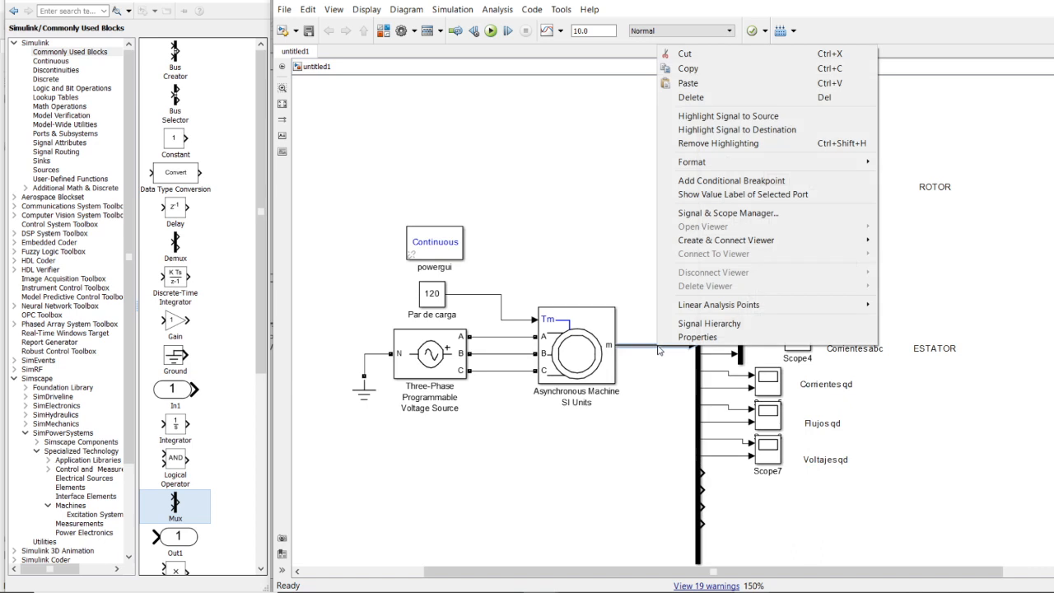
click(709, 323)
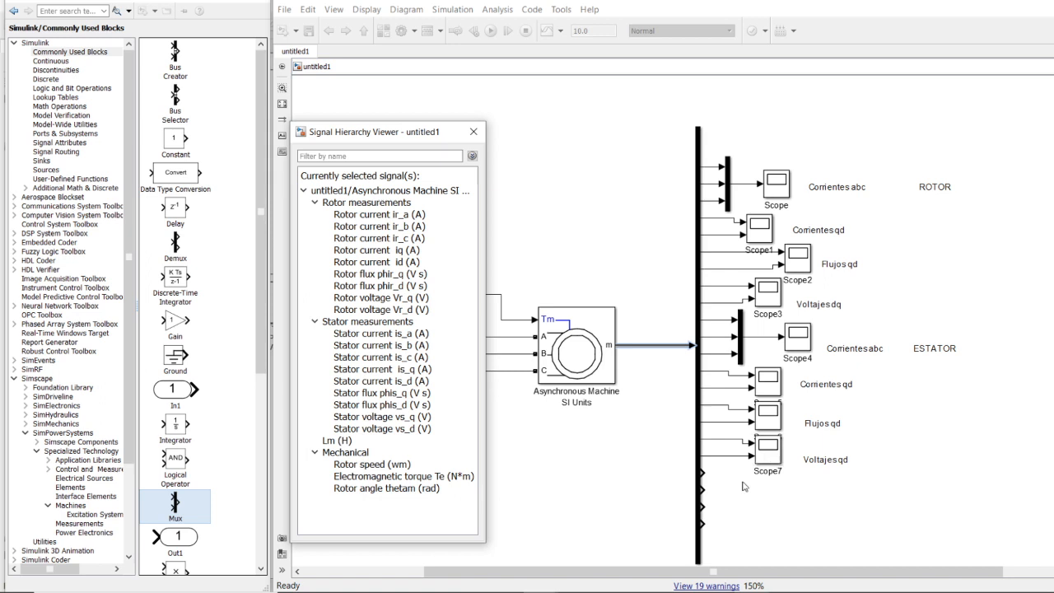
Place a copy of the single-input Scope4 below Scope7 and wire it to the Demux's next free output
click(801, 347)
drag(772, 457, 704, 470)
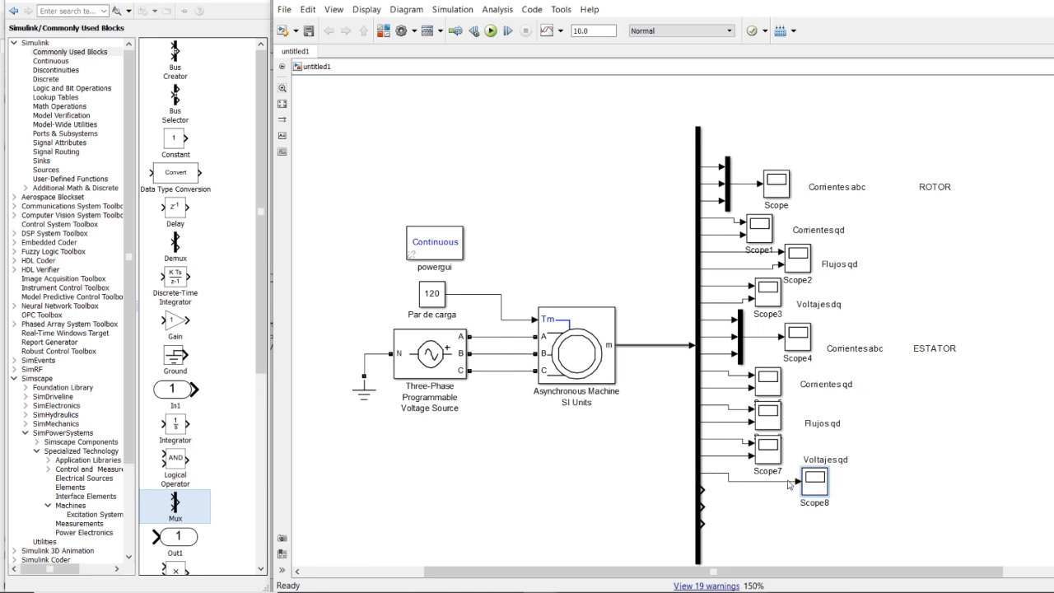
Place another copy of Scope4 below Scope8 and set its number of axes to 3
click(801, 344)
drag(800, 344, 827, 532)
double_click(827, 532)
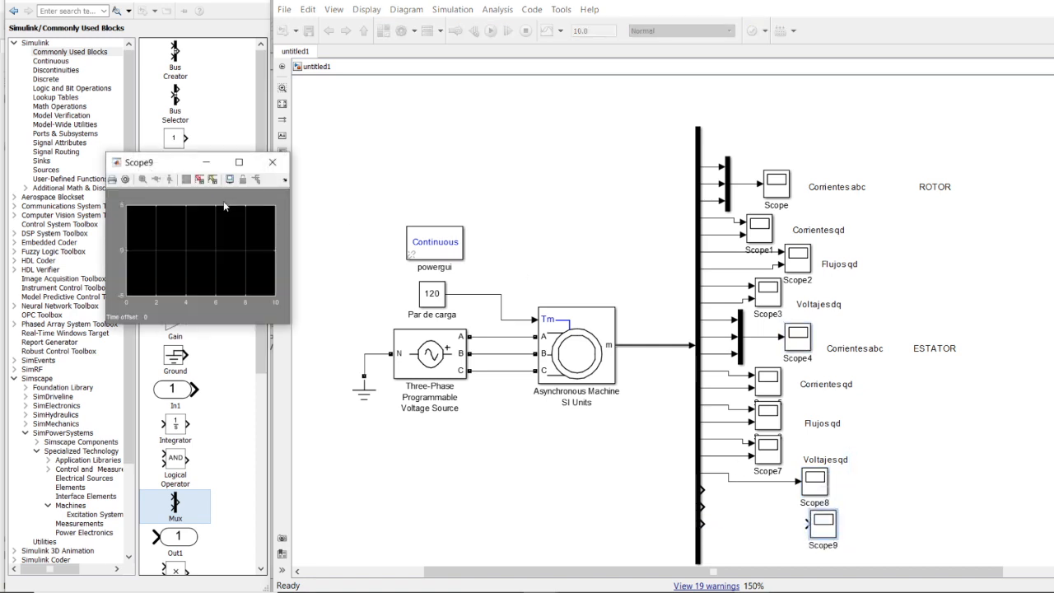
click(125, 180)
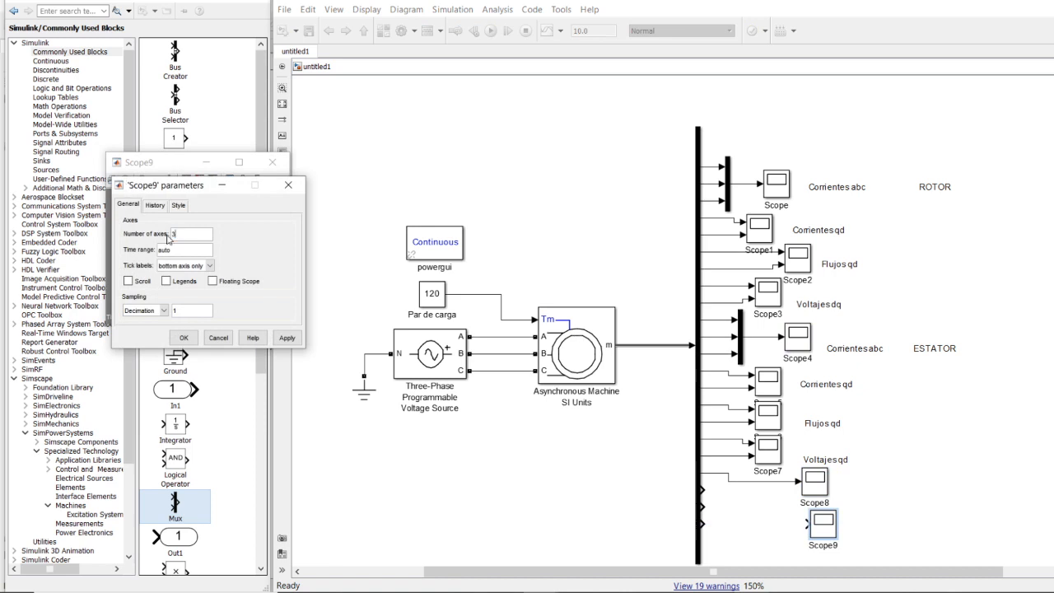
click(285, 339)
click(184, 338)
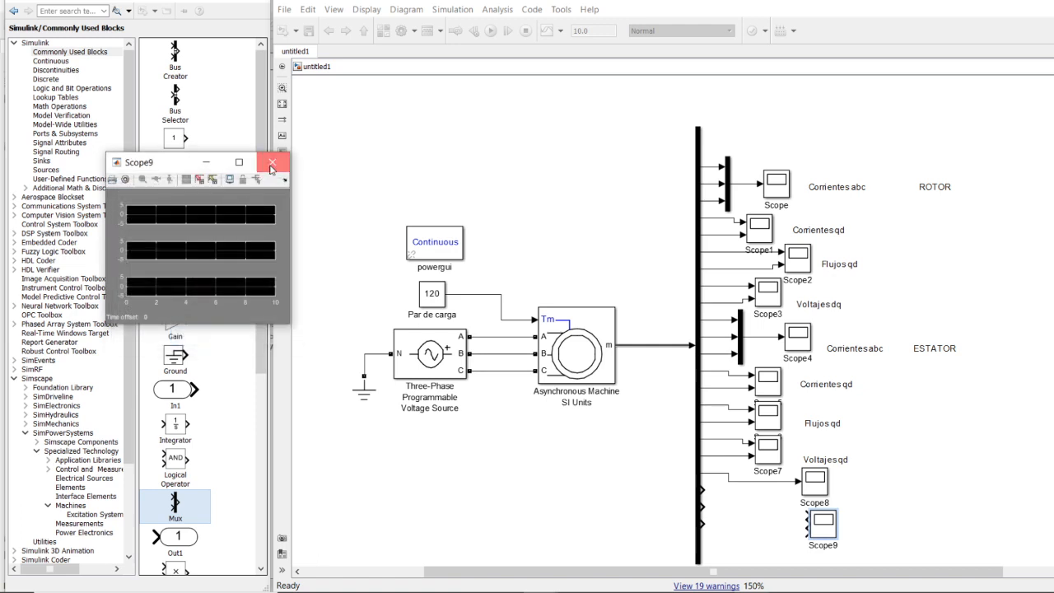
click(272, 167)
Wire the three inputs of Scope9 to the Demux's last three outputs in order
drag(807, 514, 706, 489)
drag(807, 524, 703, 508)
mouse_move(805, 532)
mouse_down()
mouse_move(725, 532)
mouse_move(703, 519)
mouse_up()
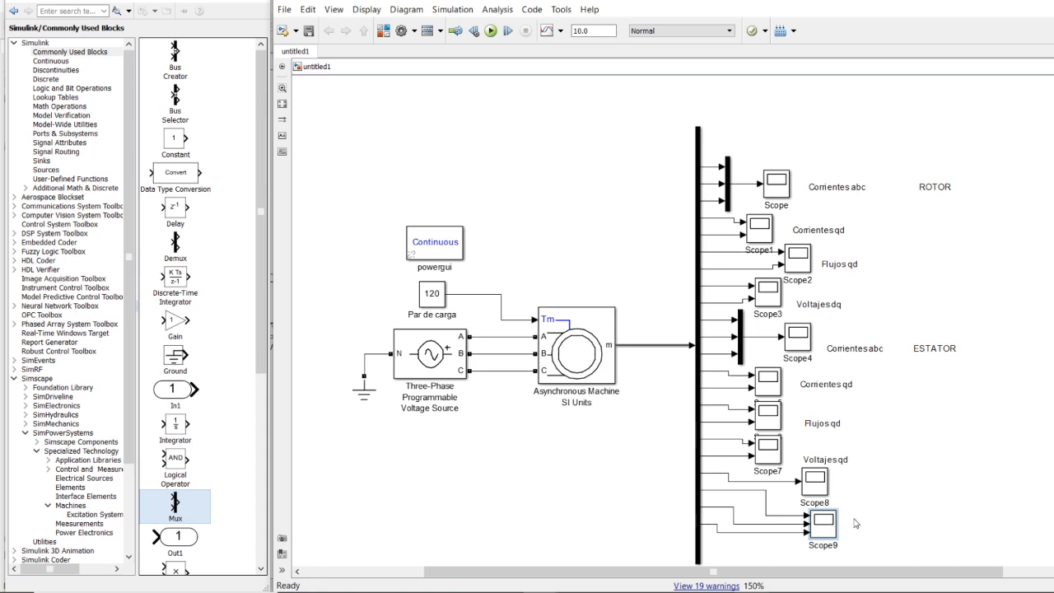
Add the annotation "Inductancia mutua" beside Scope8
double_click(845, 487)
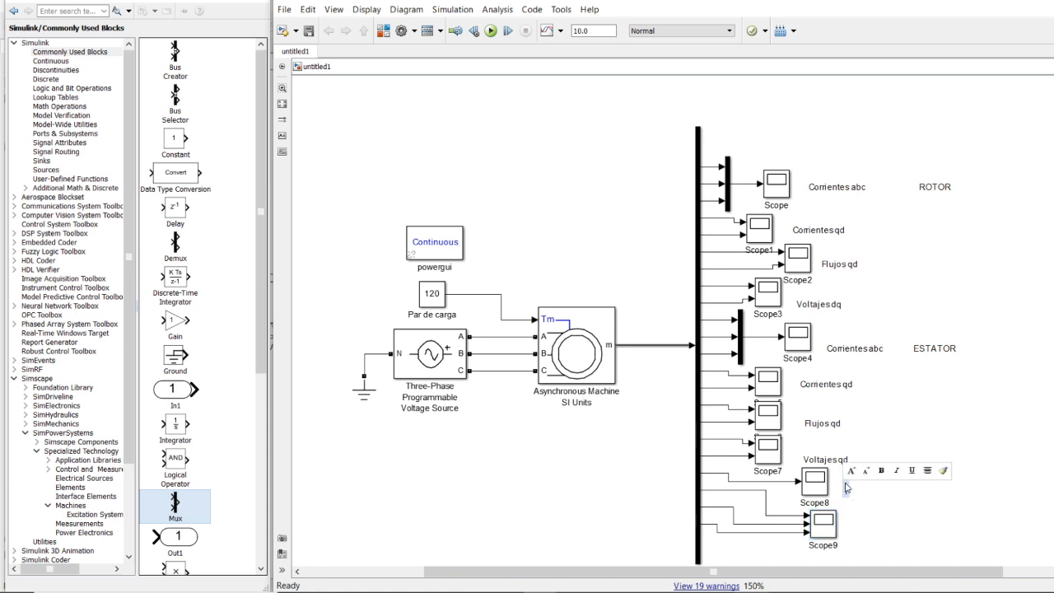
text(Inducta)
key(BackSpace)
key(BackSpace)
key(BackSpace)
key(BackSpace)
key(BackSpace)
key(BackSpace)
key(BackSpace)
text(Inductancia mu)
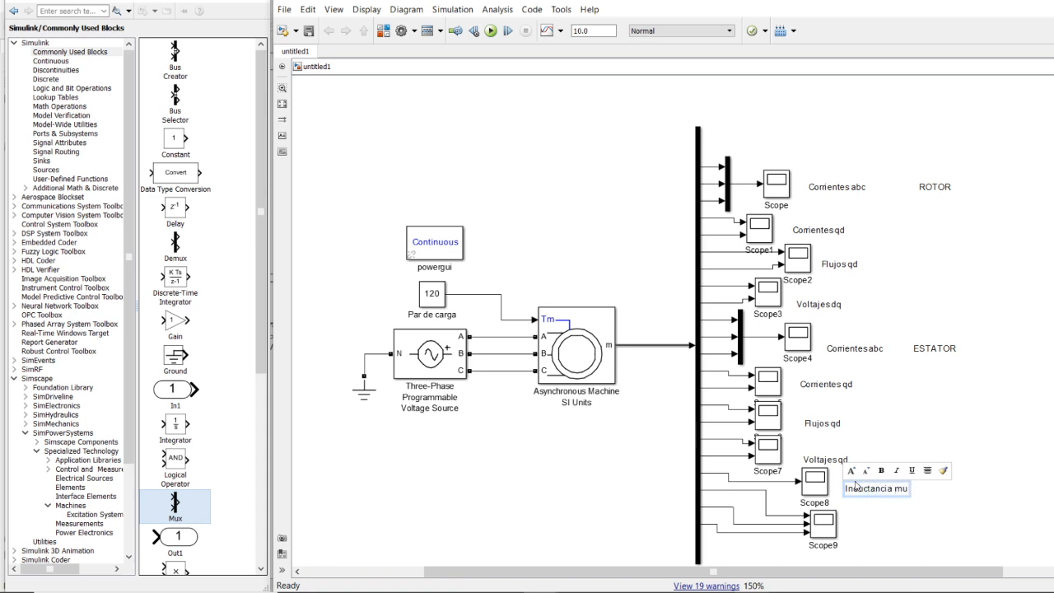
text(tua)
Add a three-line annotation beside Scope9 reading "Velocidad", "Par electromagnetico" and "Angulo del rotor"
double_click(846, 524)
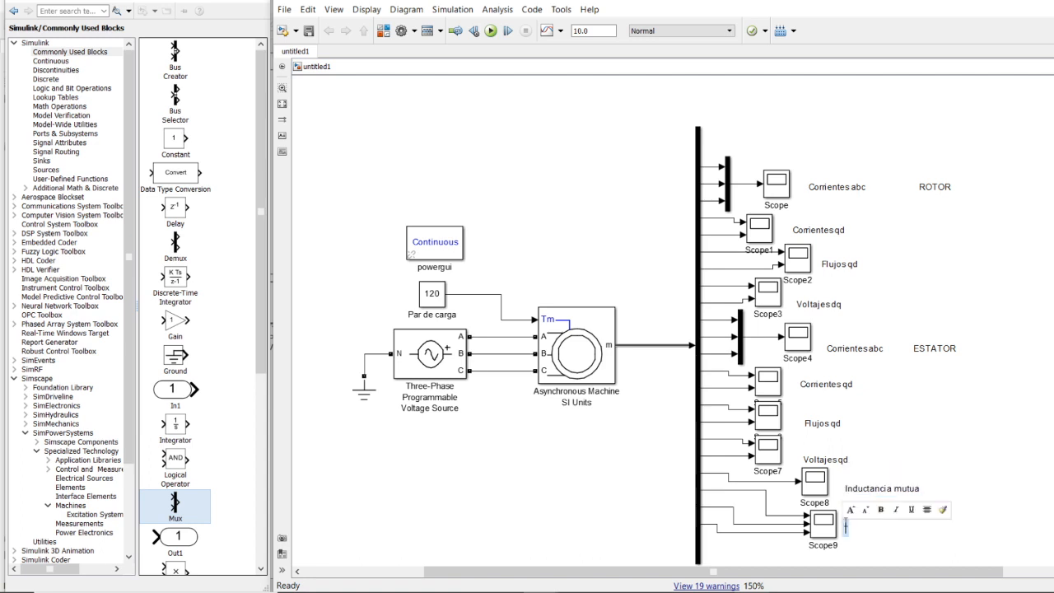
text(Velocidad)
key(Return)
text(Pa)
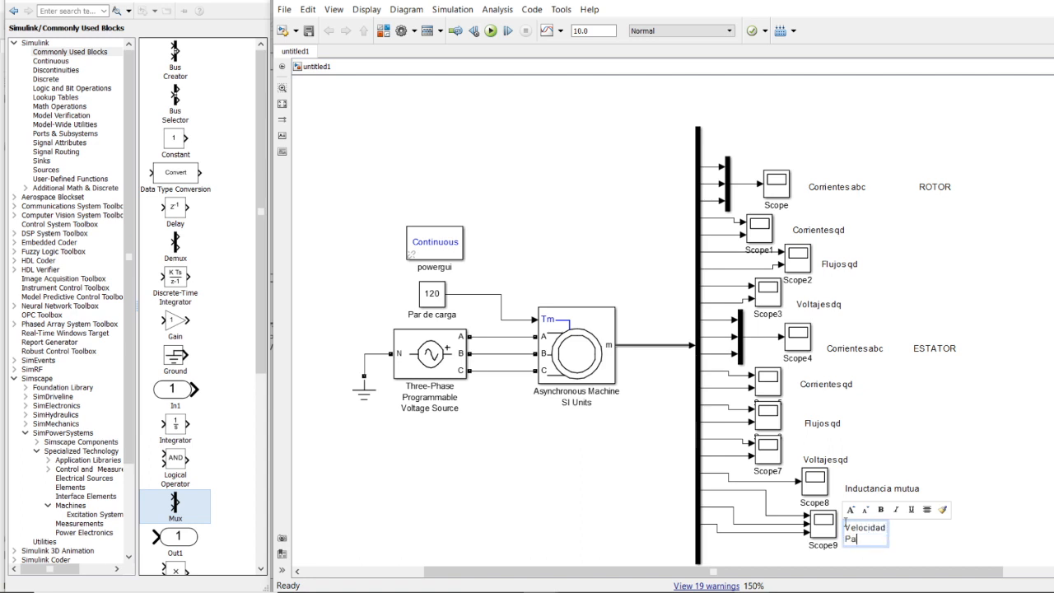
text(r electromagn)
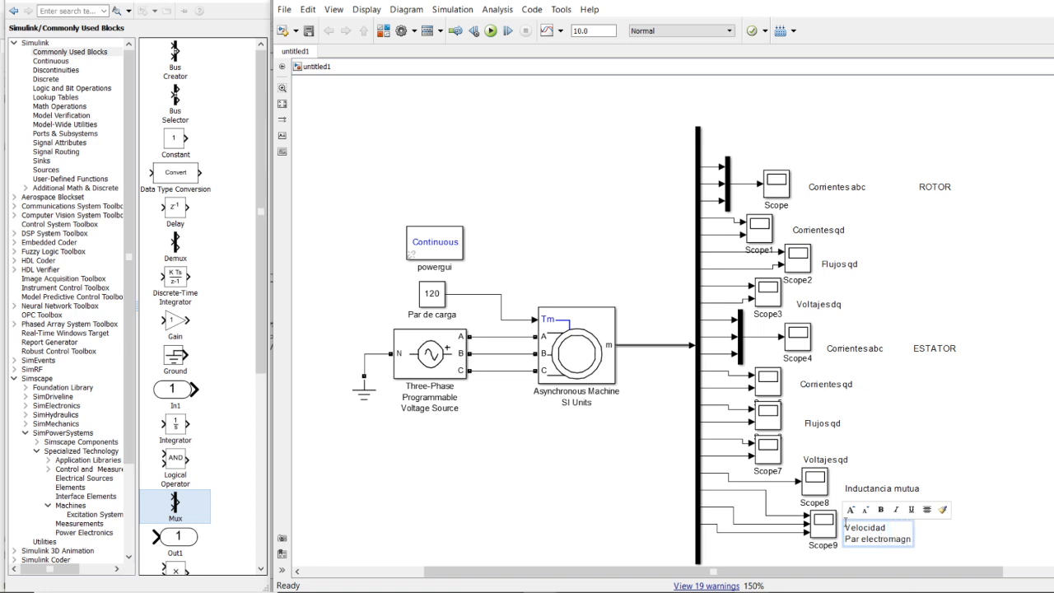
text(etico)
key(Return)
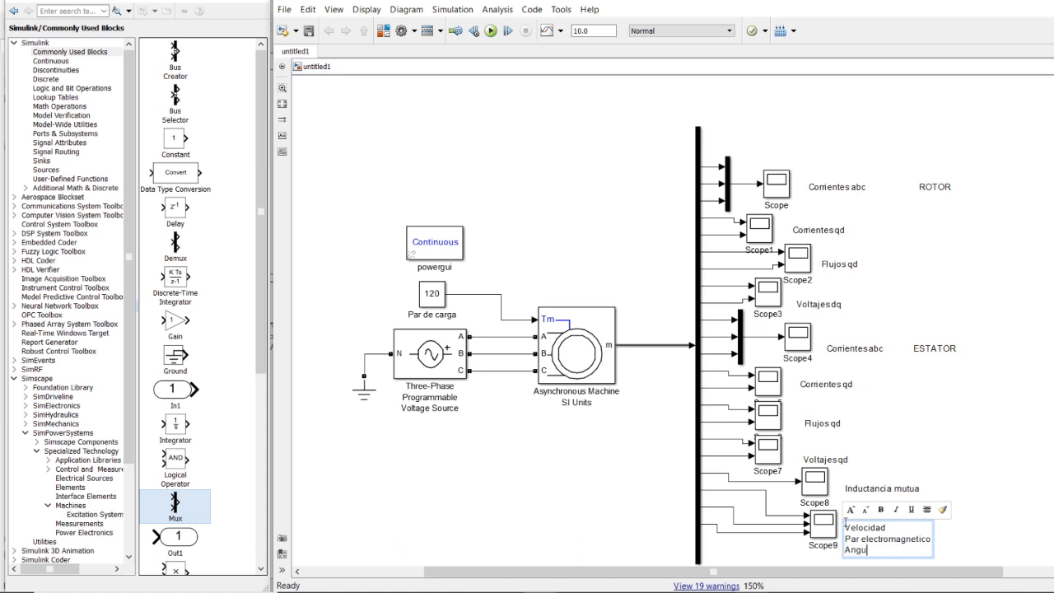
text(Angulo del rotor)
click(985, 463)
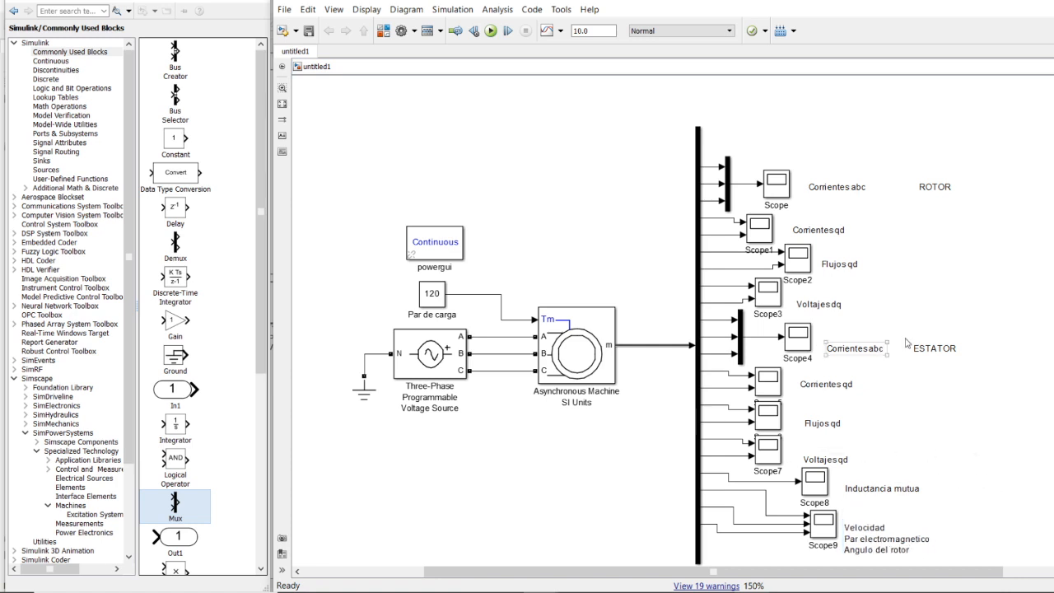
Run the simulation and display the rotor qd currents of Scope1 autoscaled in a maximized window
scroll(655, 344, down, 1)
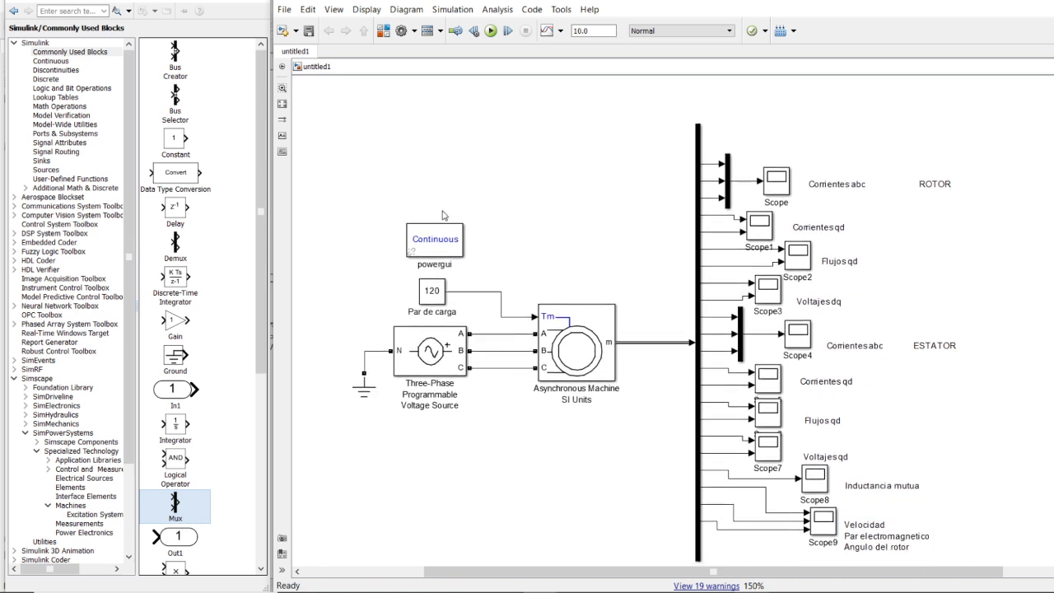
click(491, 30)
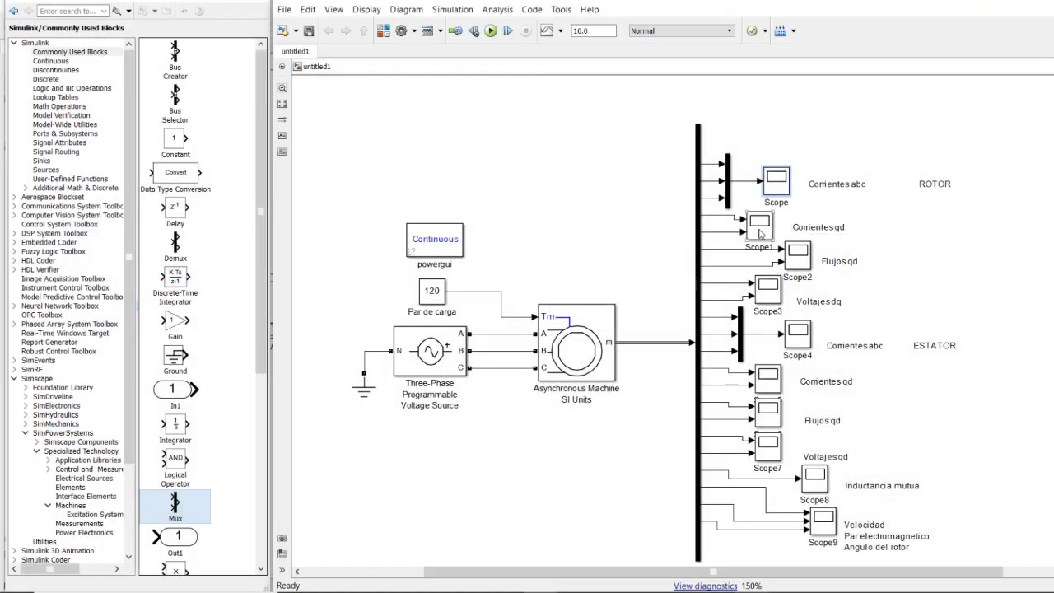
click(759, 234)
double_click(760, 234)
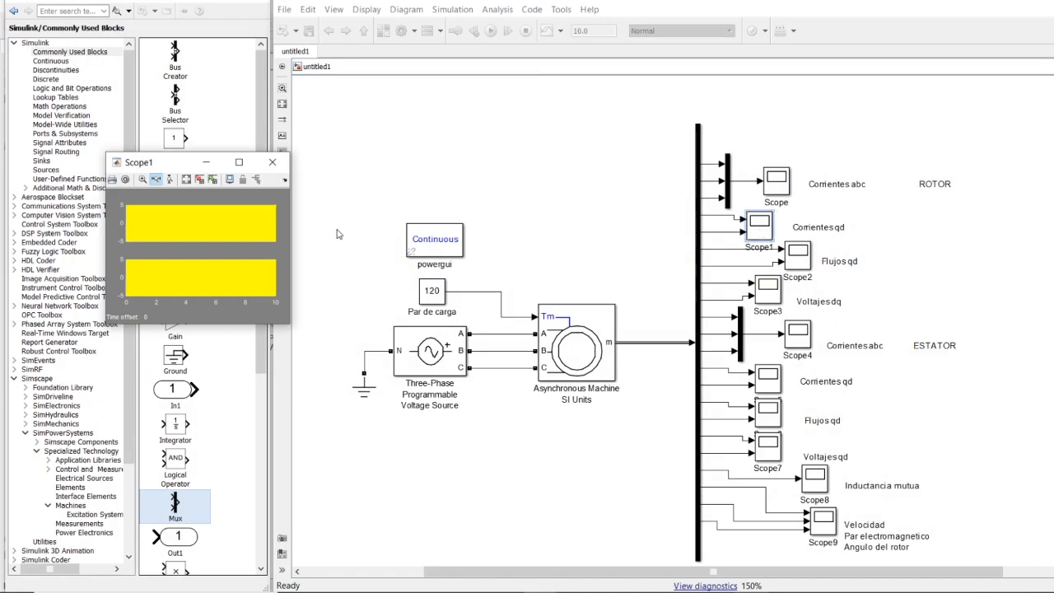
click(240, 163)
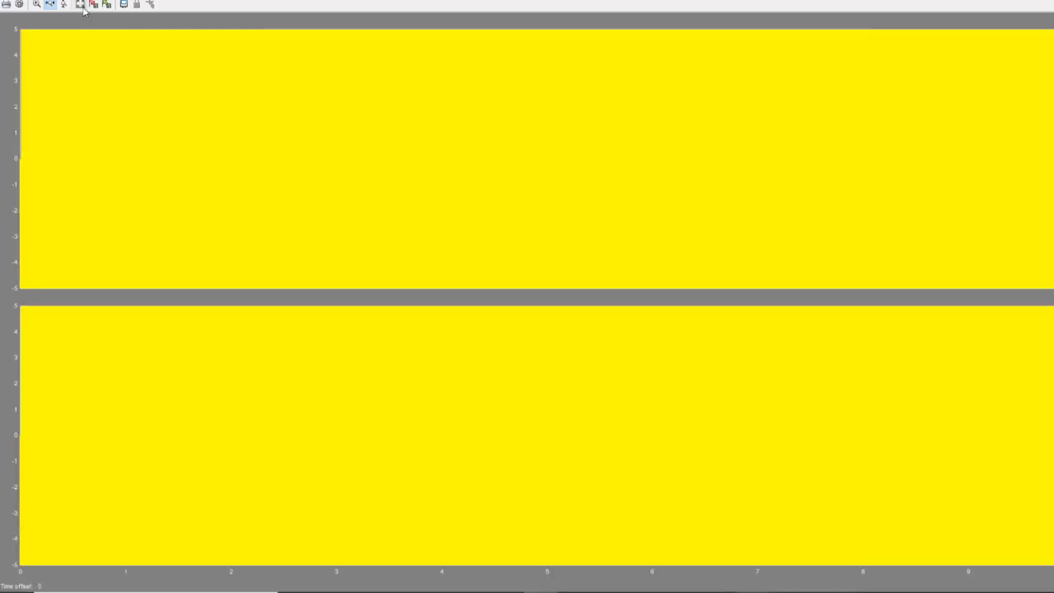
click(81, 5)
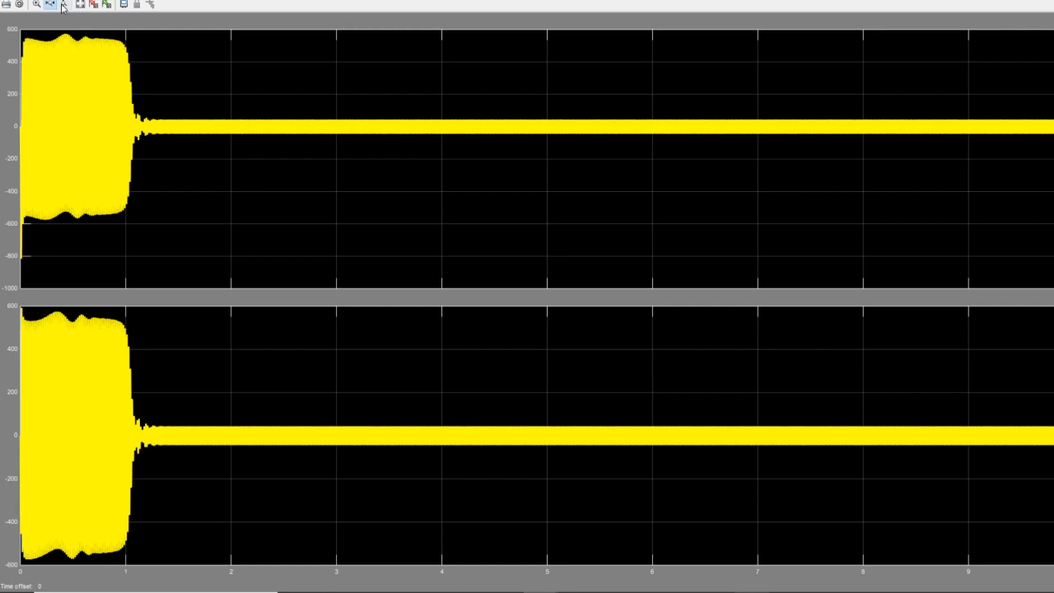
Zoom Scope1 in time to the steady state from about 1.56 s and enlarge both qd current plots vertically
drag(185, 125, 204, 126)
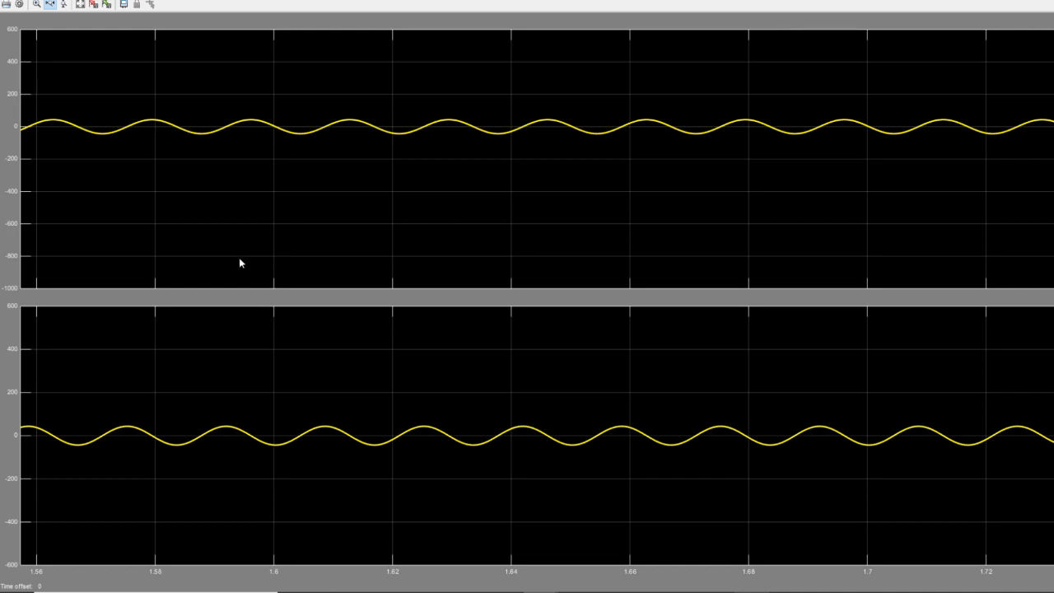
click(63, 5)
drag(50, 82, 68, 232)
drag(83, 389, 88, 485)
drag(75, 442, 75, 470)
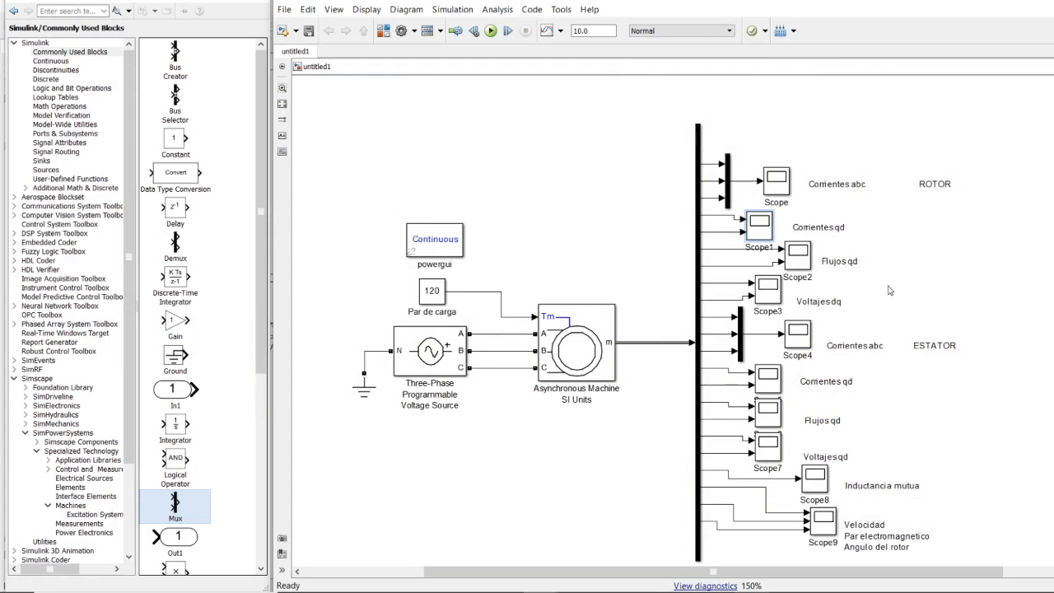
Open Scope2 maximized, examine the rotor qd fluxes from about 1.06 to 1.35 s, and restore the full time range
double_click(796, 256)
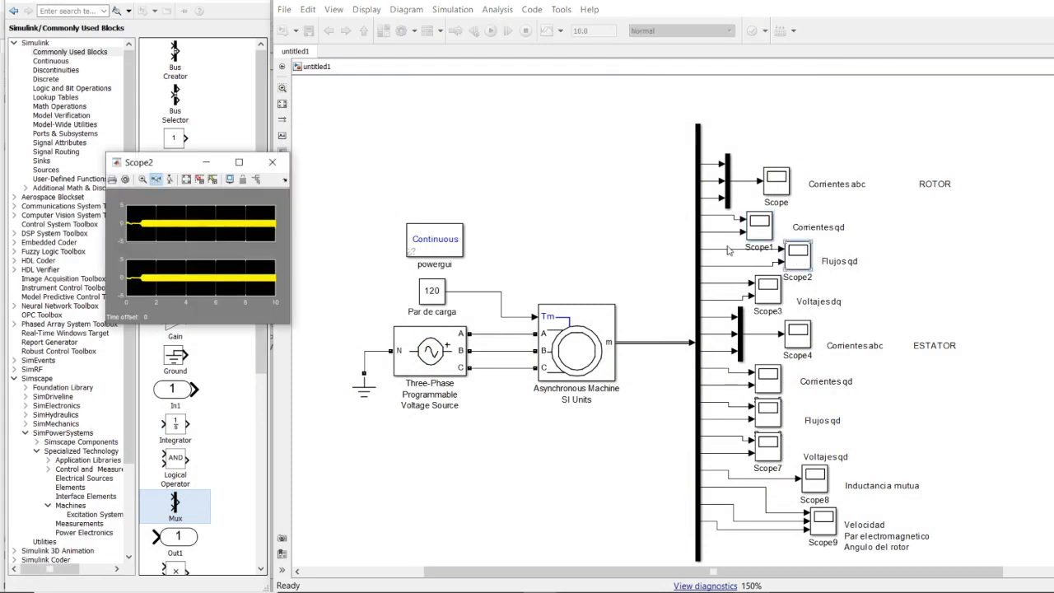
click(239, 163)
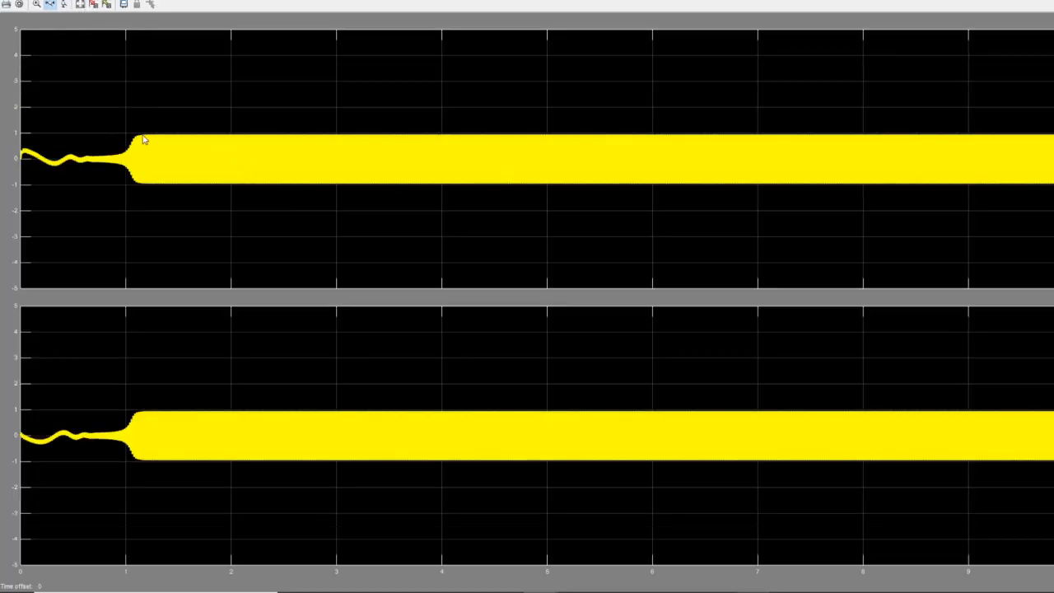
drag(132, 138, 165, 144)
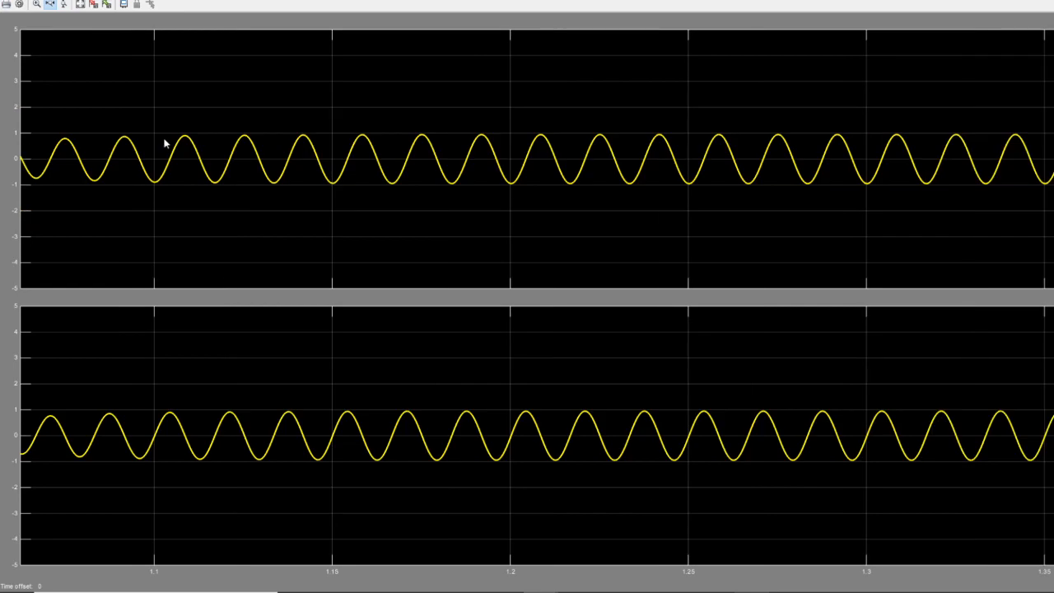
double_click(164, 135)
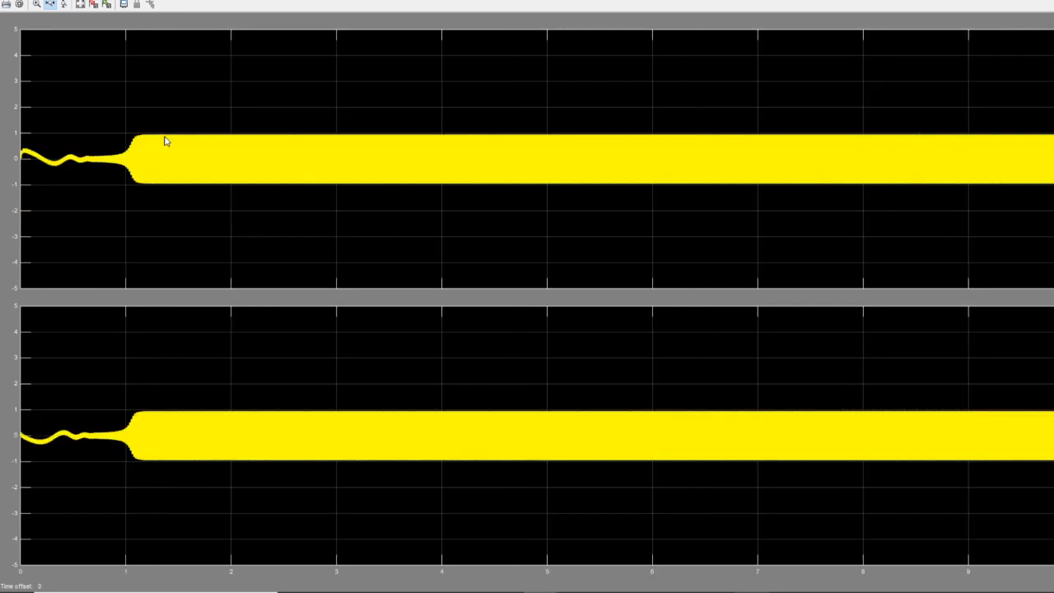
Zoom Scope2 in time to about 1.02 to 1.27 s and enlarge both rotor qd flux plots vertically
drag(128, 136, 154, 143)
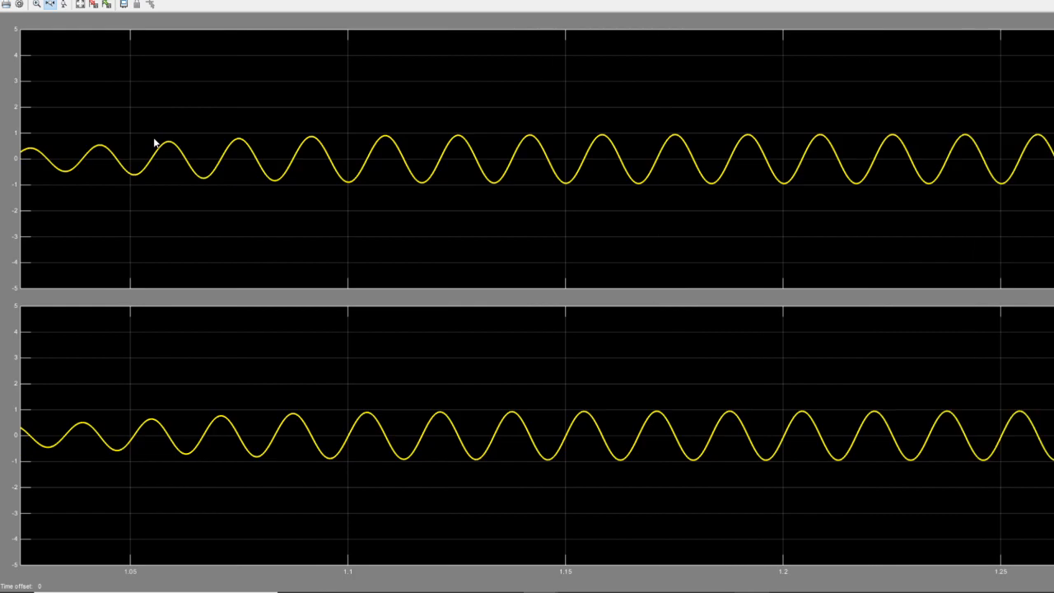
click(63, 3)
drag(150, 133, 153, 187)
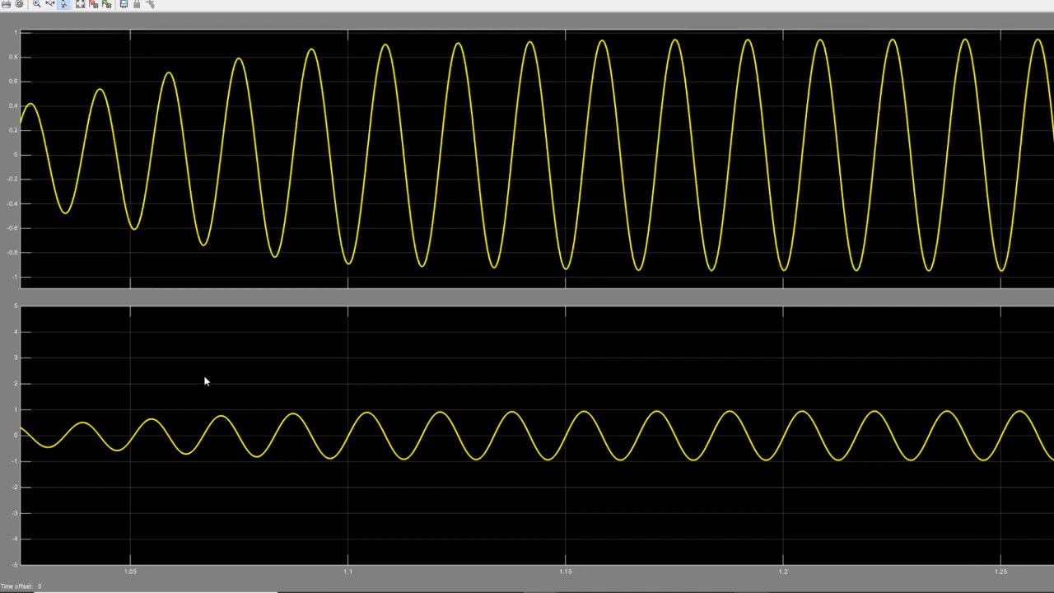
drag(207, 444, 206, 471)
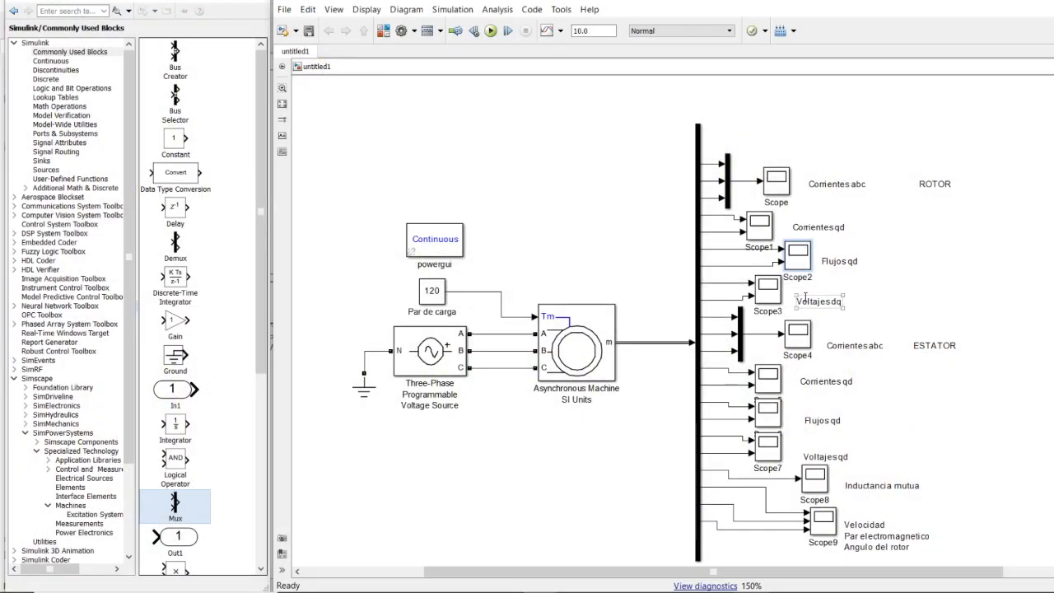
Open Scope3 in a maximized window, view the rotor dq voltages over the full simulation, and close it
double_click(772, 298)
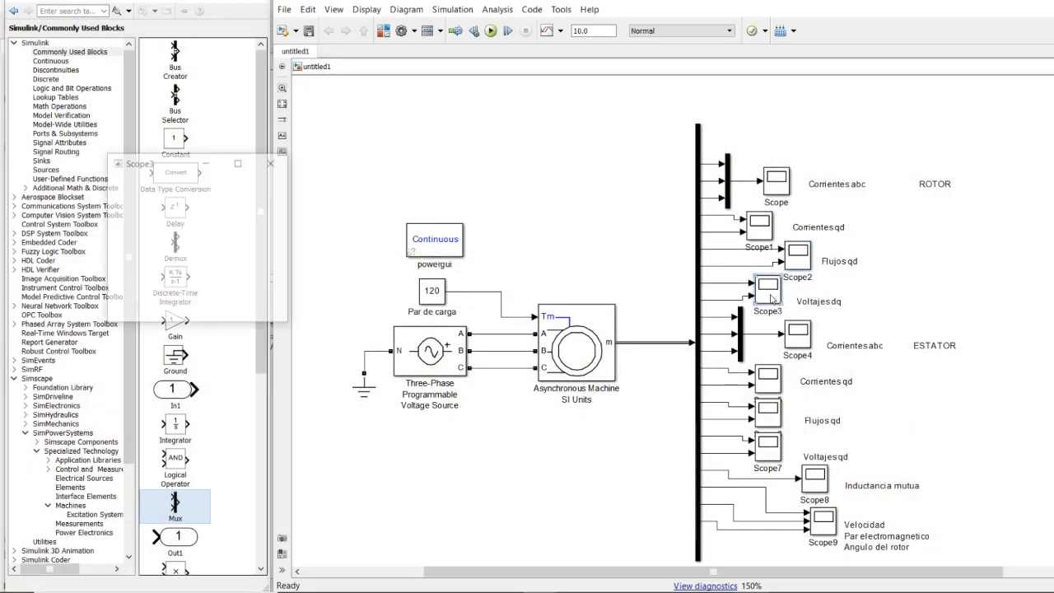
click(239, 162)
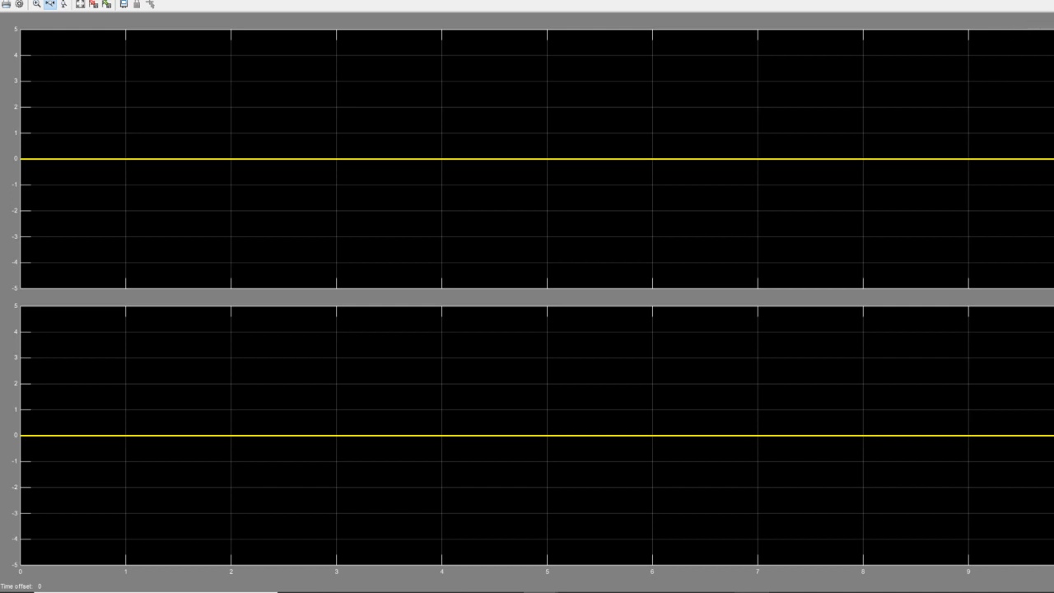
click(1053, 1)
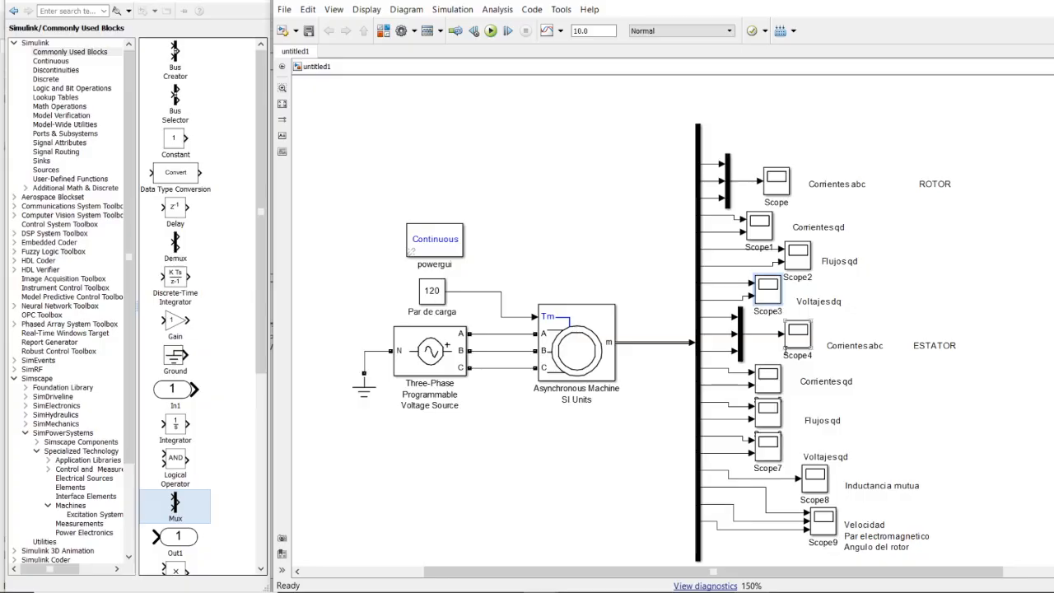
Open Scope4 maximized and autoscaled, and examine the stator abc currents during start-up from about 0.03 s and in the steady state
double_click(798, 339)
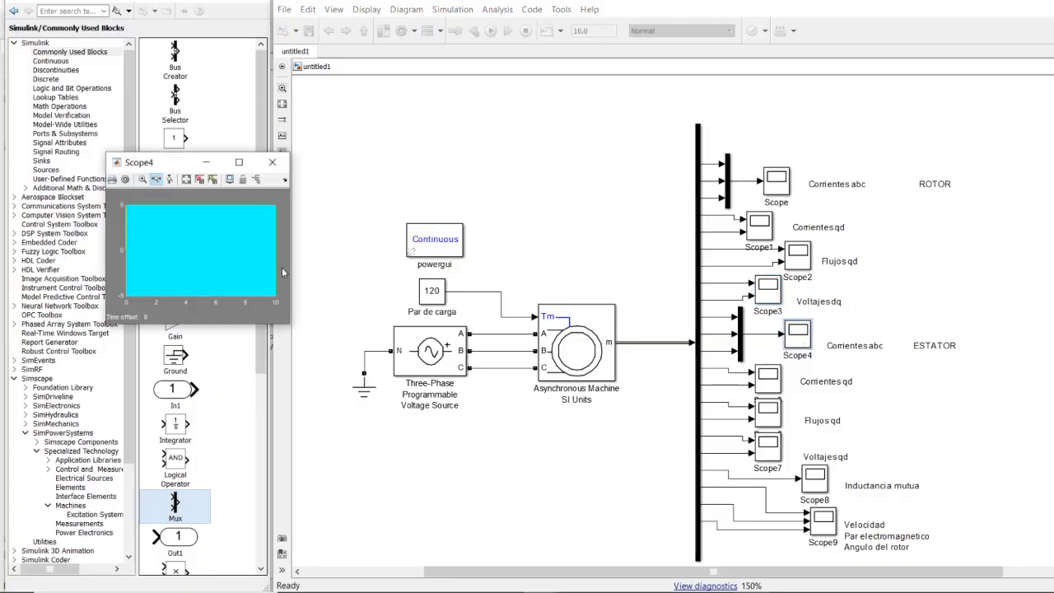
click(242, 170)
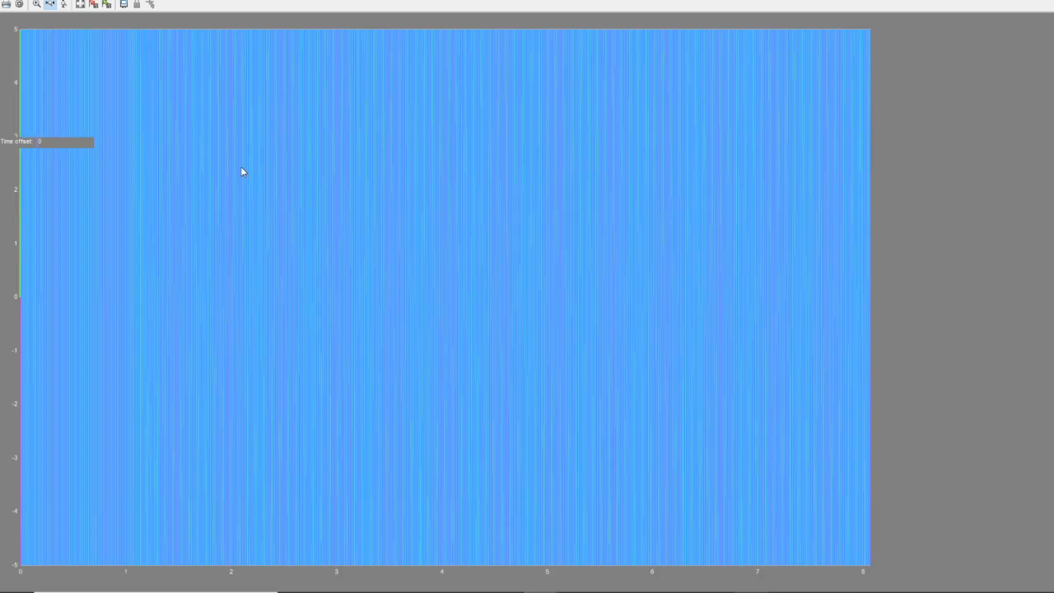
click(80, 4)
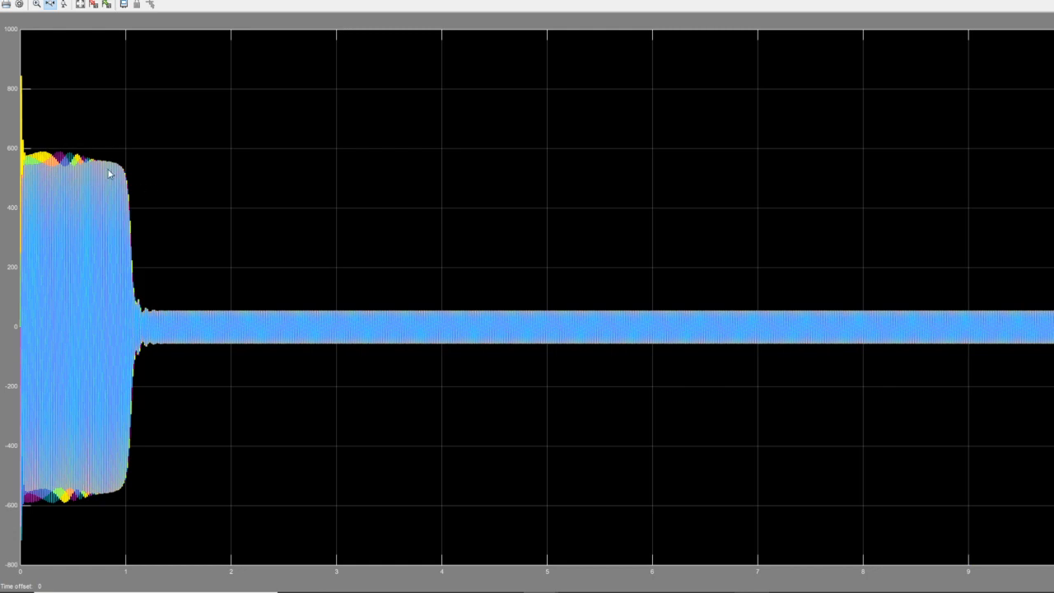
drag(124, 172, 381, 211)
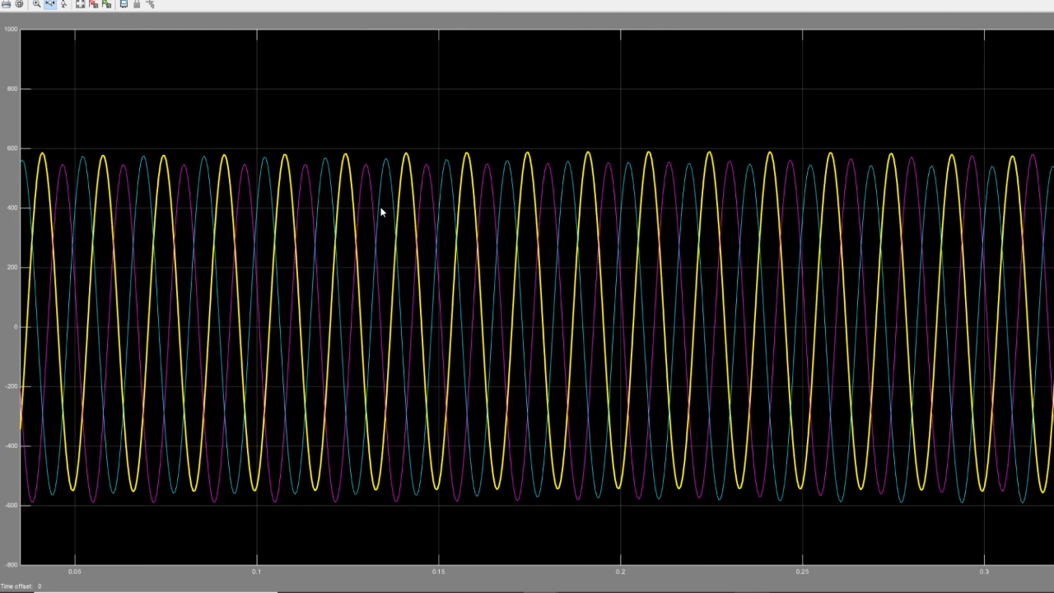
double_click(416, 235)
drag(226, 317, 245, 313)
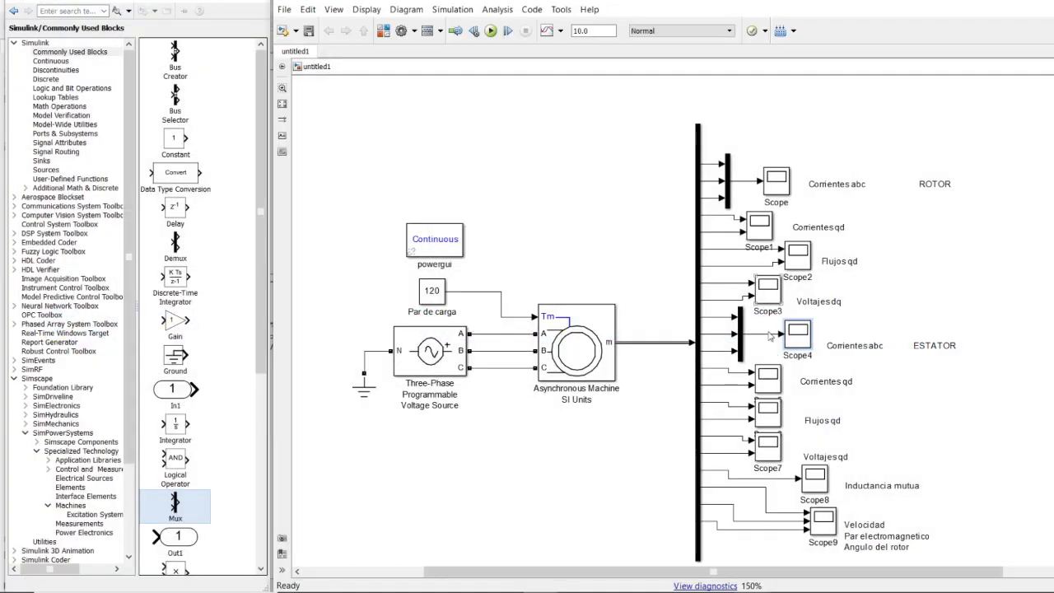
Examine the stator qd currents in maximized, autoscaled Scope5, enlarging both plots in time from about 1.58 s and vertically
double_click(774, 381)
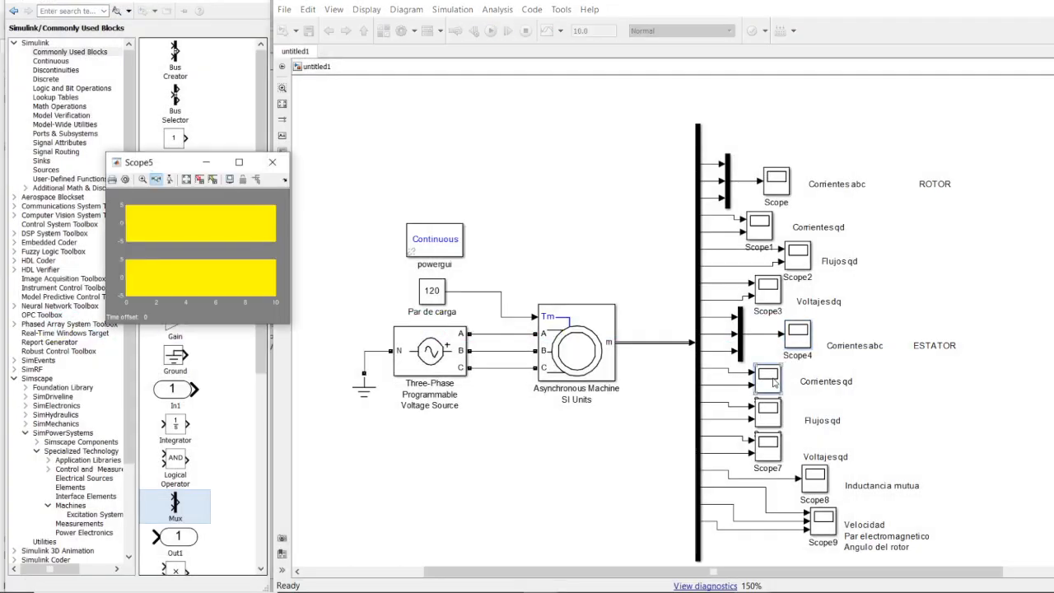
click(240, 164)
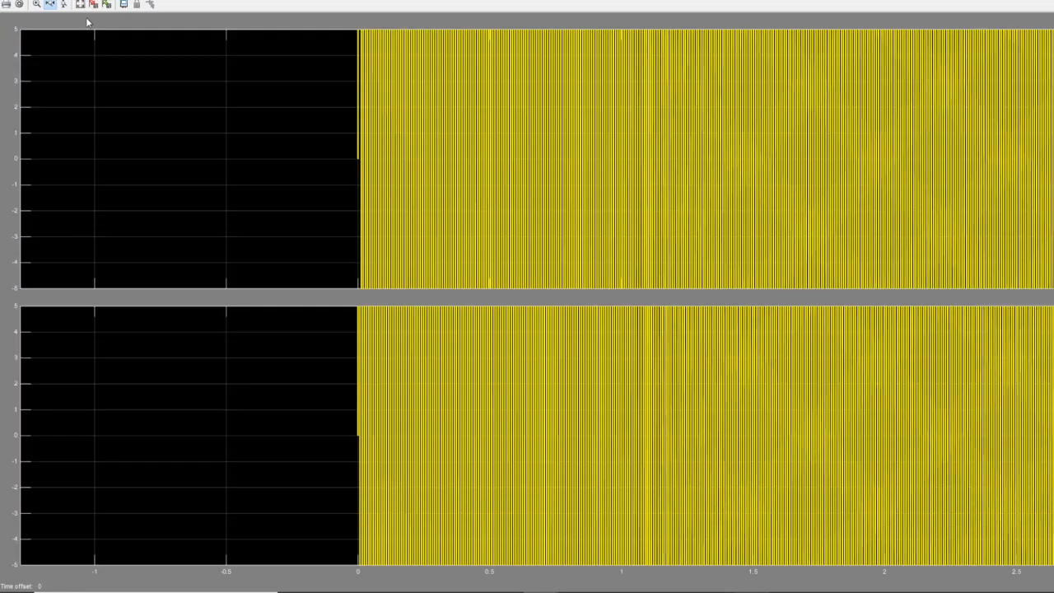
click(81, 4)
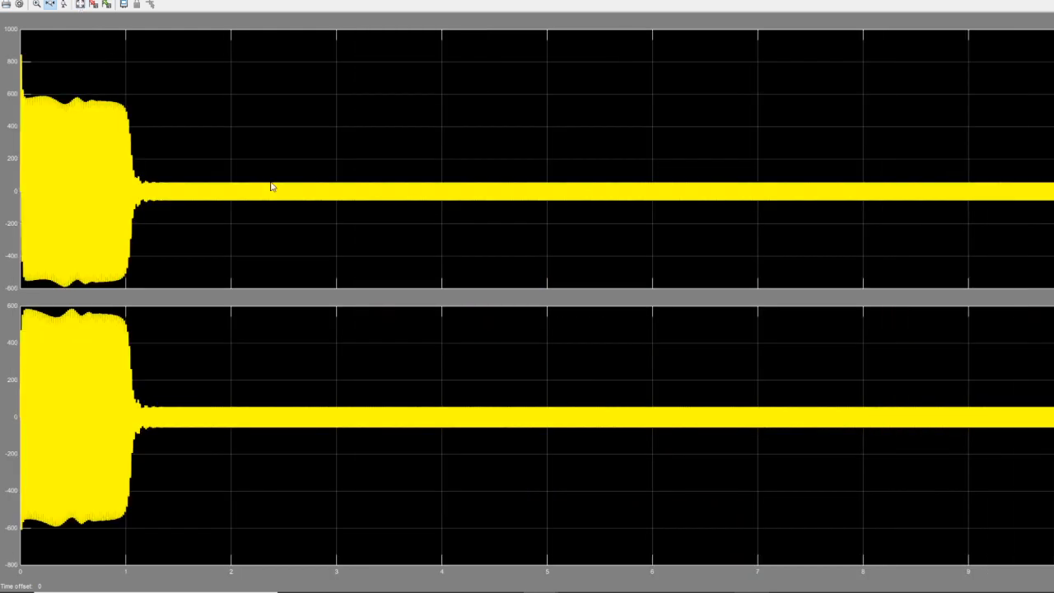
drag(188, 179, 205, 192)
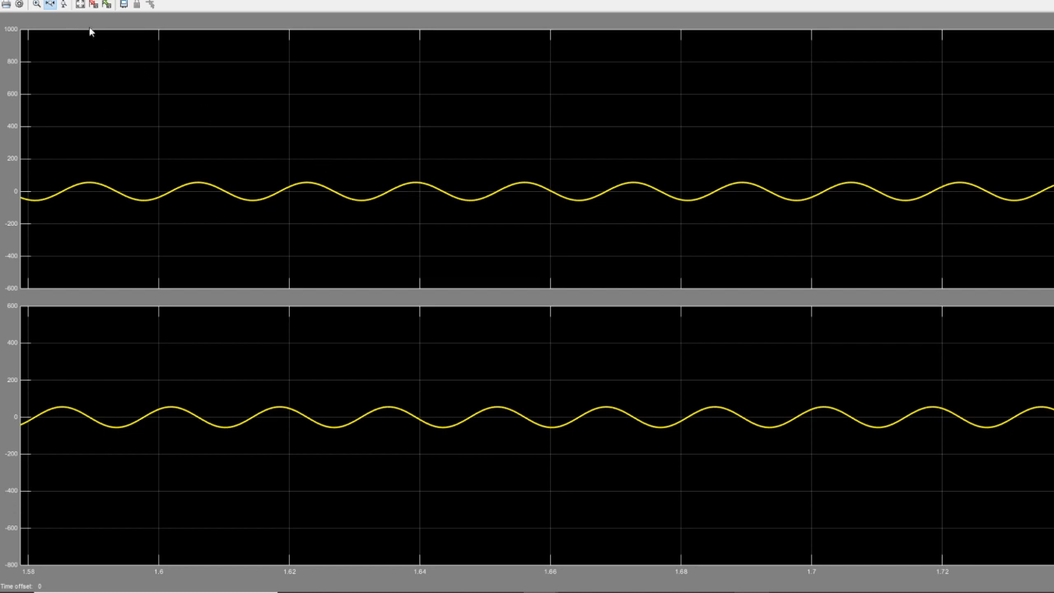
click(63, 4)
drag(124, 210, 124, 208)
drag(151, 383, 150, 439)
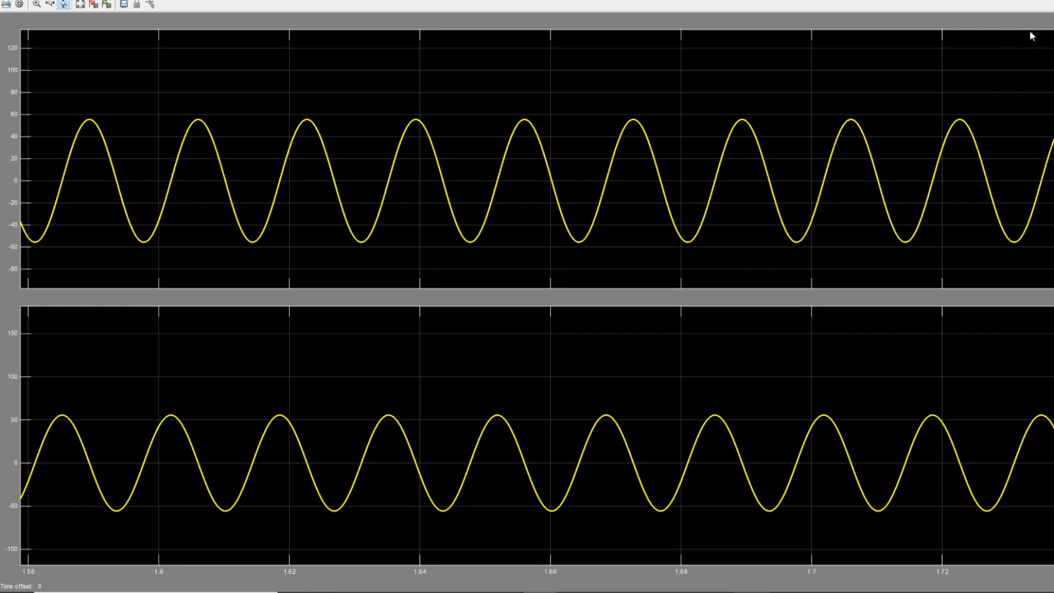
click(1040, 2)
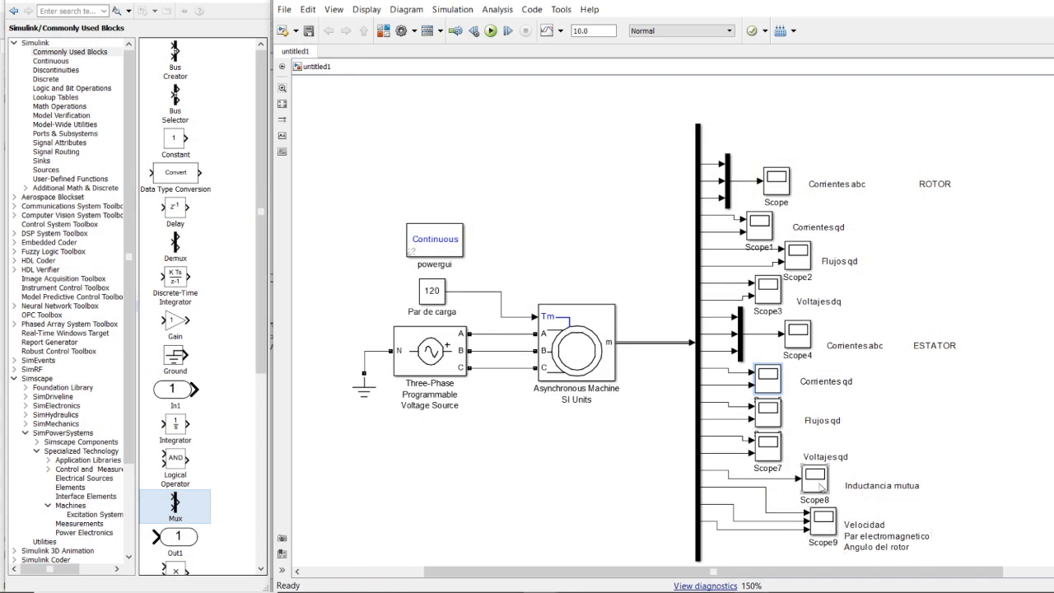
Open Scope7 in a maximized window and zoom in time on an early interval of the stator qd voltages
double_click(768, 453)
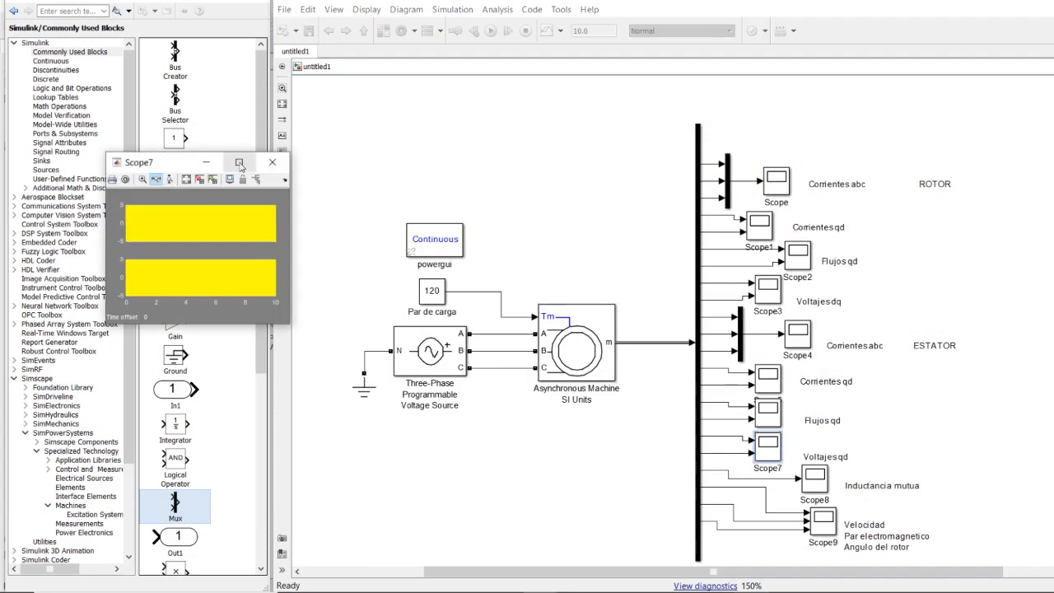
click(239, 163)
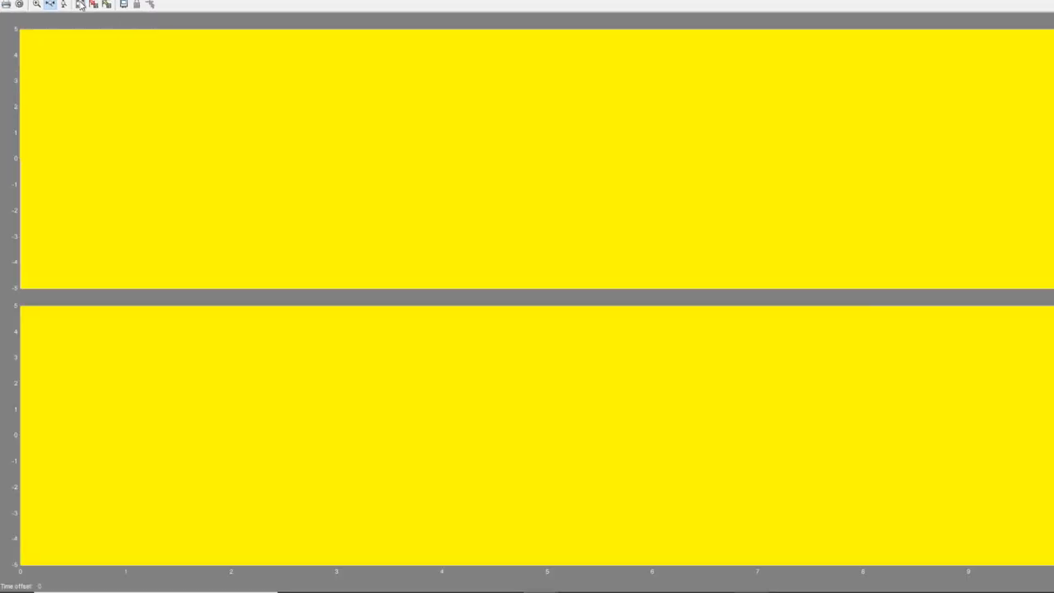
drag(59, 51, 96, 56)
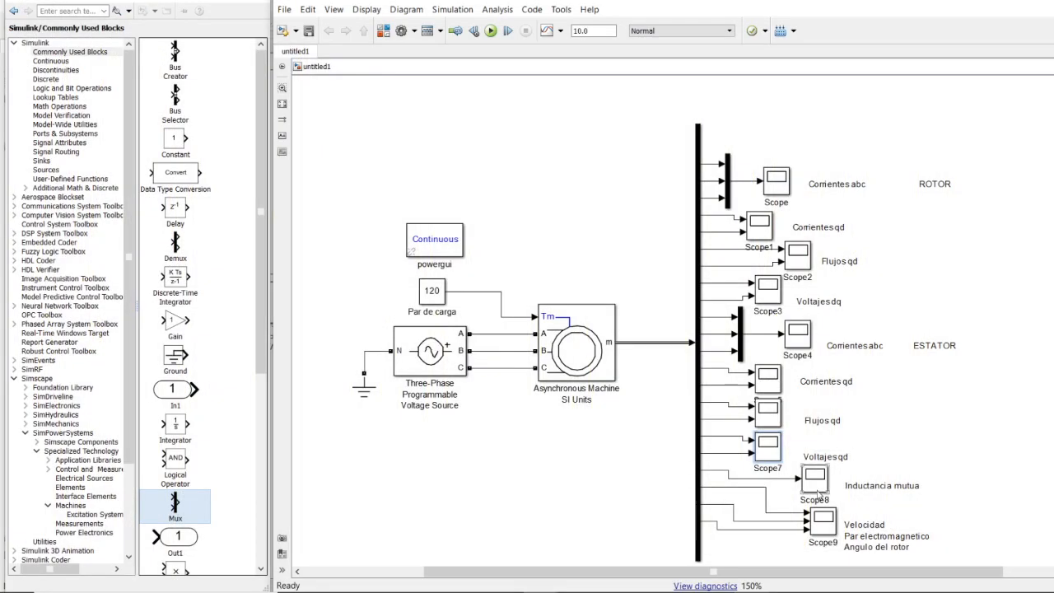
Open Scope8 maximized and enlarge the mutual inductance trace in time around 0.58 s and vertically to read its value
double_click(812, 488)
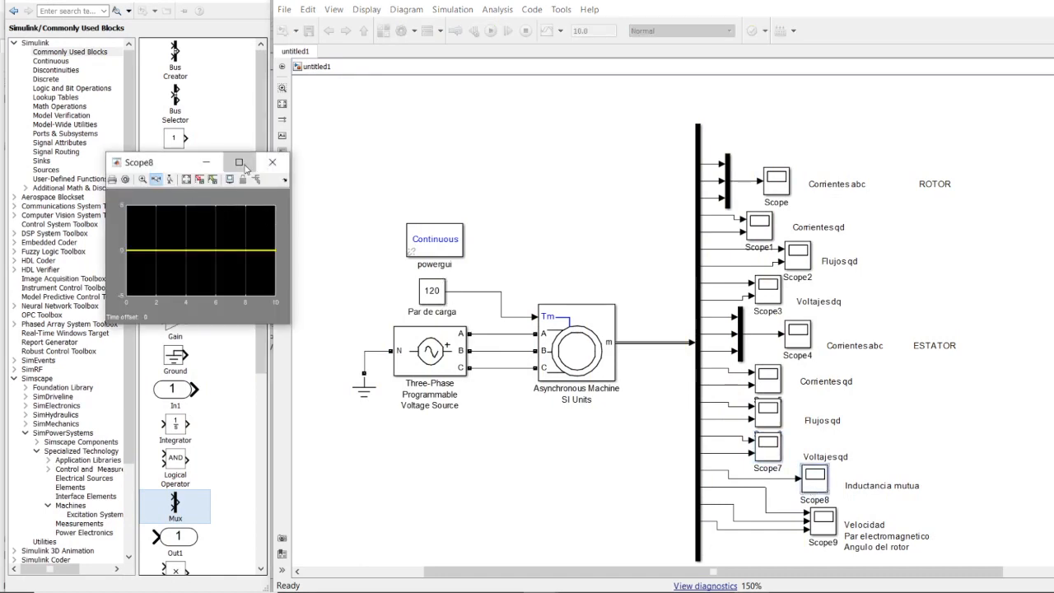
click(243, 165)
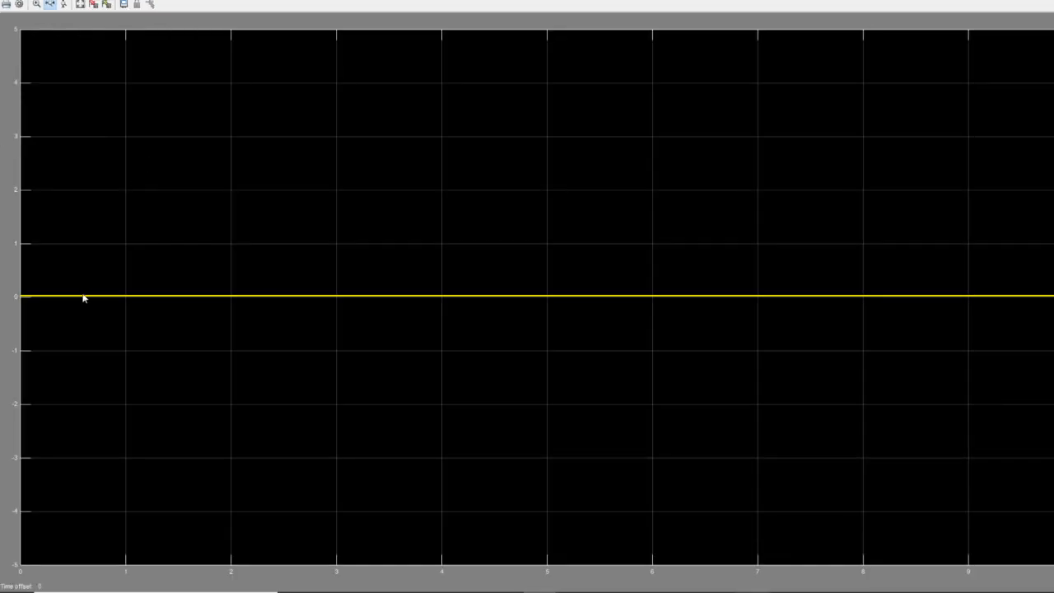
drag(82, 306, 80, 306)
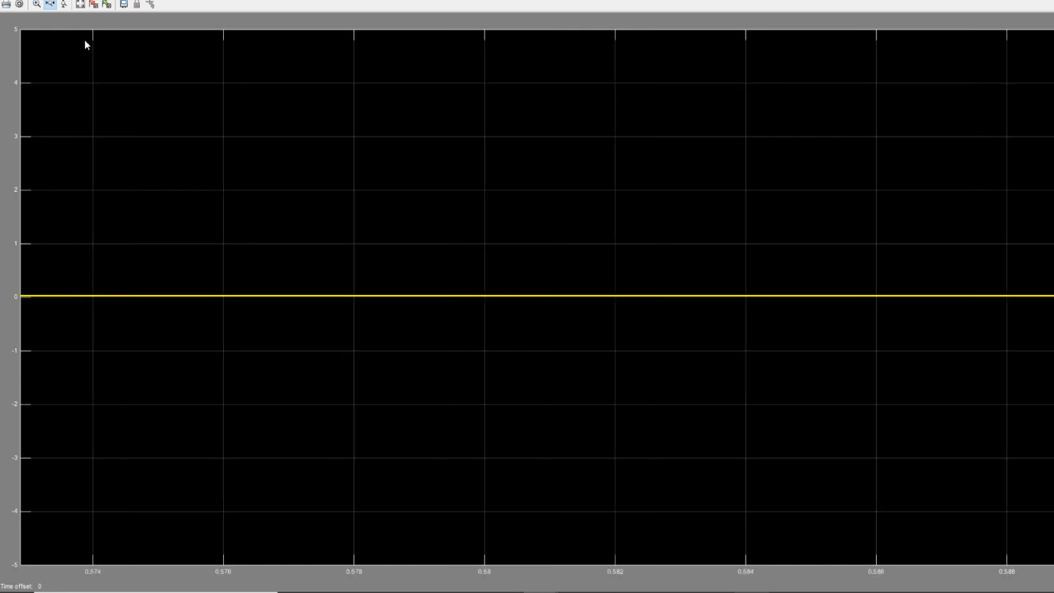
click(63, 5)
drag(78, 308, 77, 308)
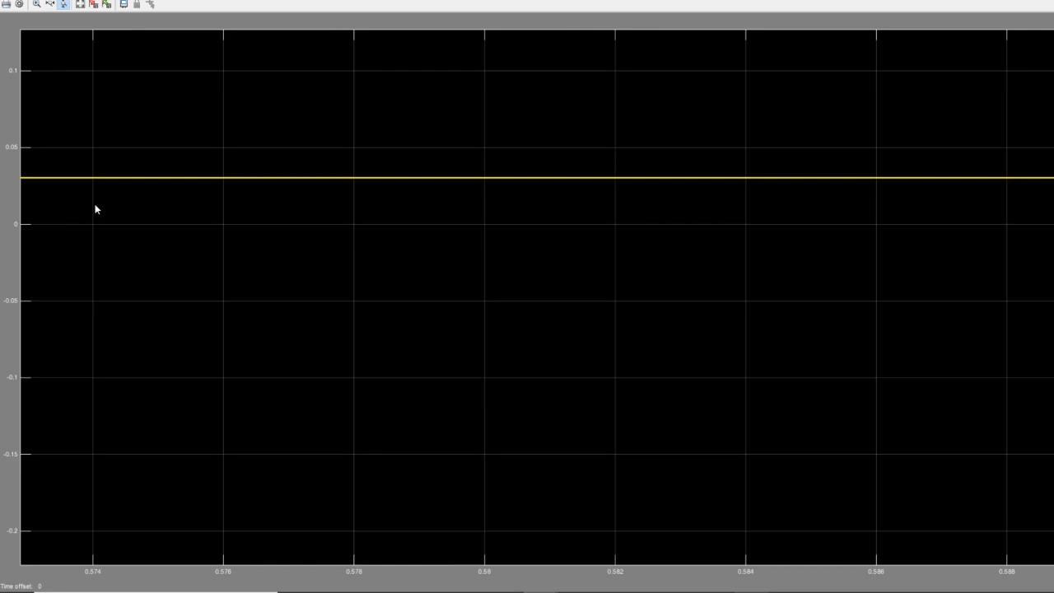
drag(93, 176, 93, 183)
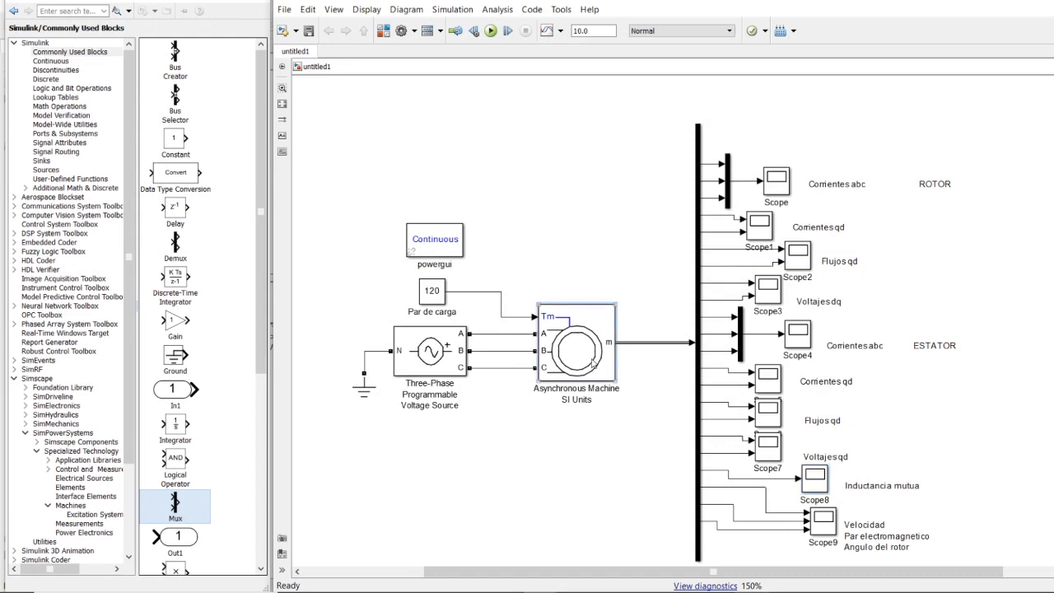
Check the mutual inductance Lm in the Asynchronous Machine block's parameters and close the dialog without changes
double_click(502, 376)
click(488, 176)
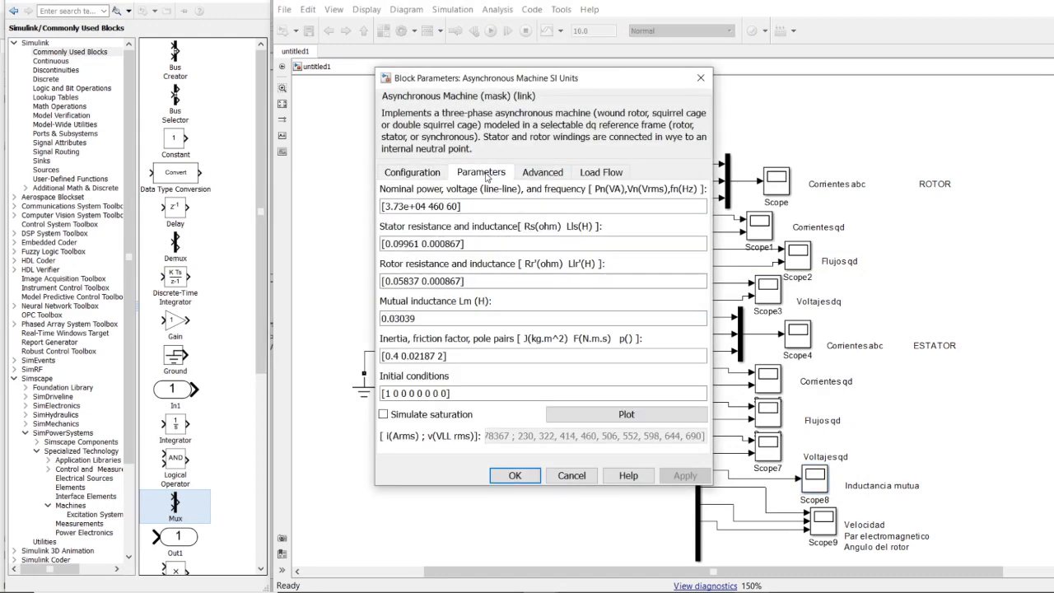
double_click(421, 319)
click(421, 319)
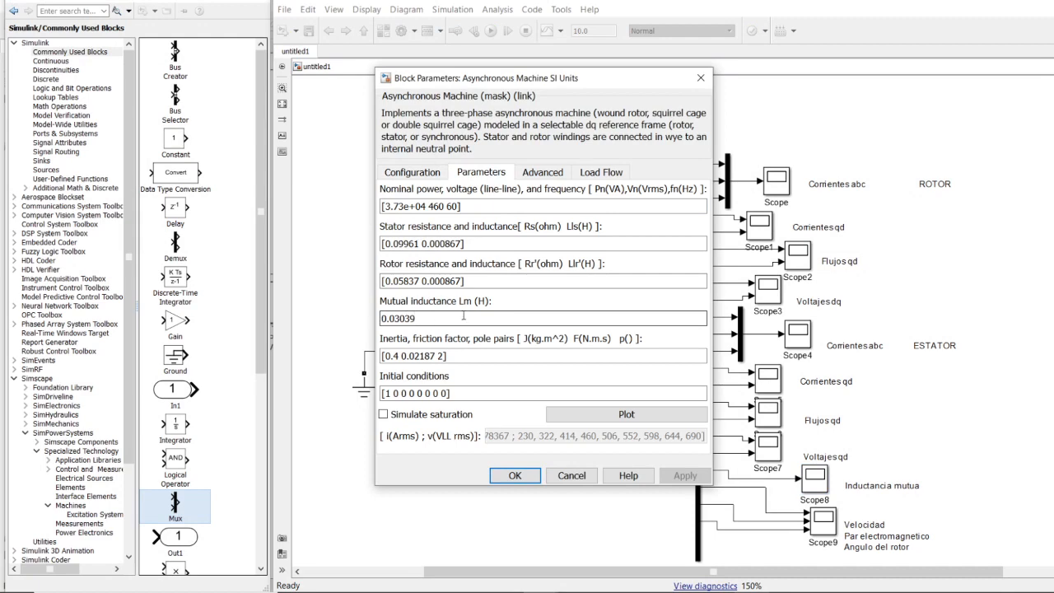
drag(464, 316, 372, 310)
click(700, 78)
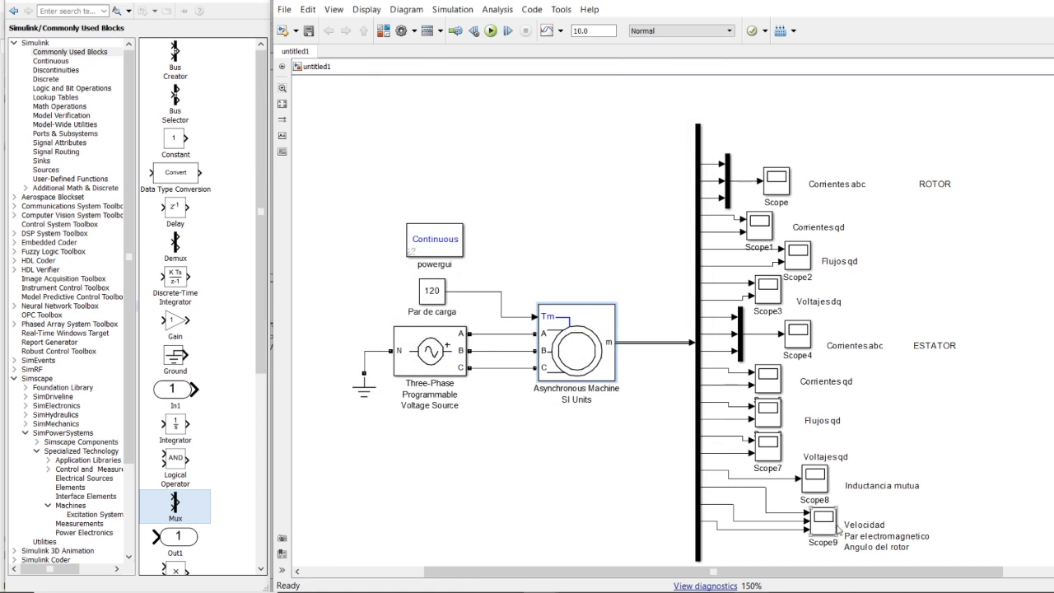
Open Scope9 in a maximized window and autoscale its speed, electromagnetic torque and rotor angle plots
double_click(824, 521)
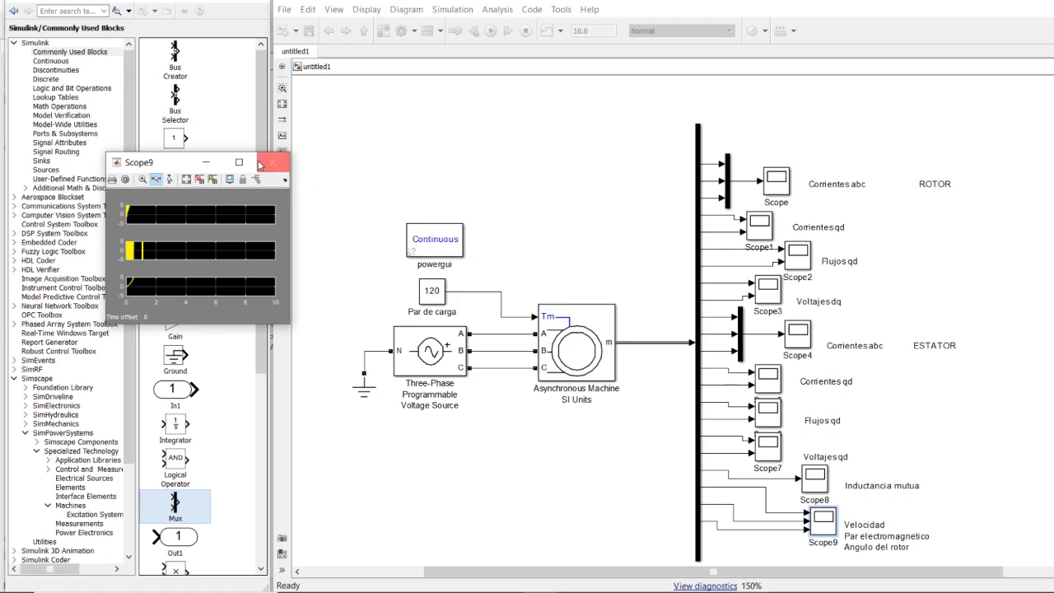
click(240, 162)
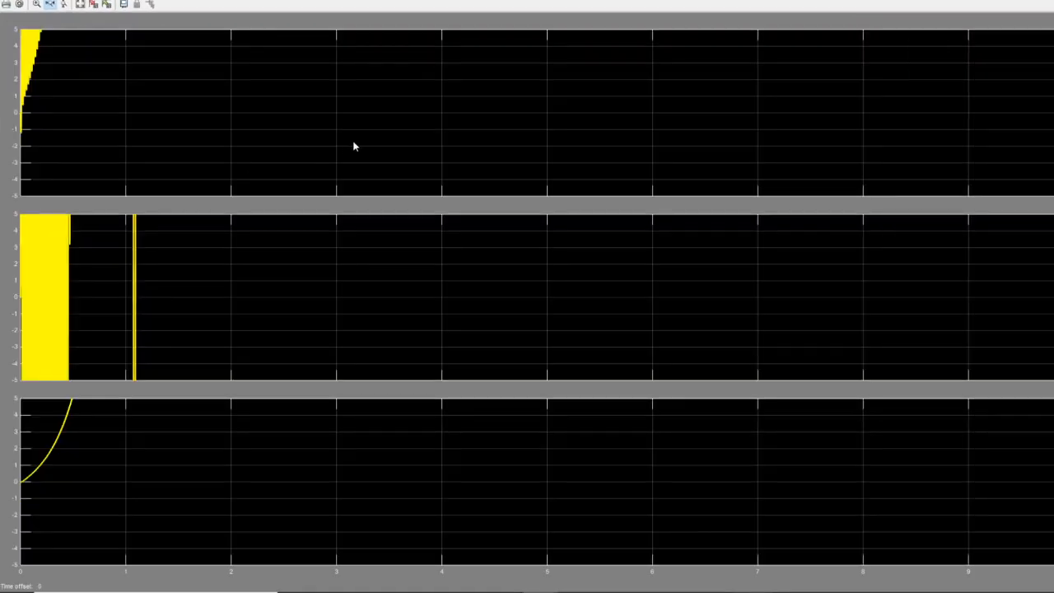
click(79, 5)
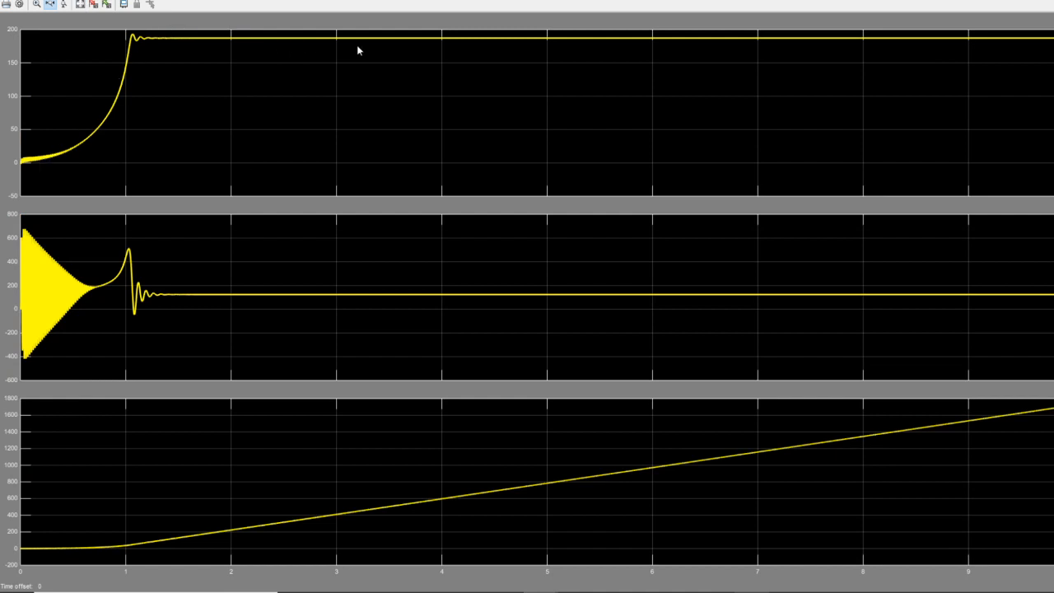
Enlarge Scope9's speed and torque plots vertically around their steady-state levels, and restore the full range
click(64, 4)
drag(187, 40, 186, 39)
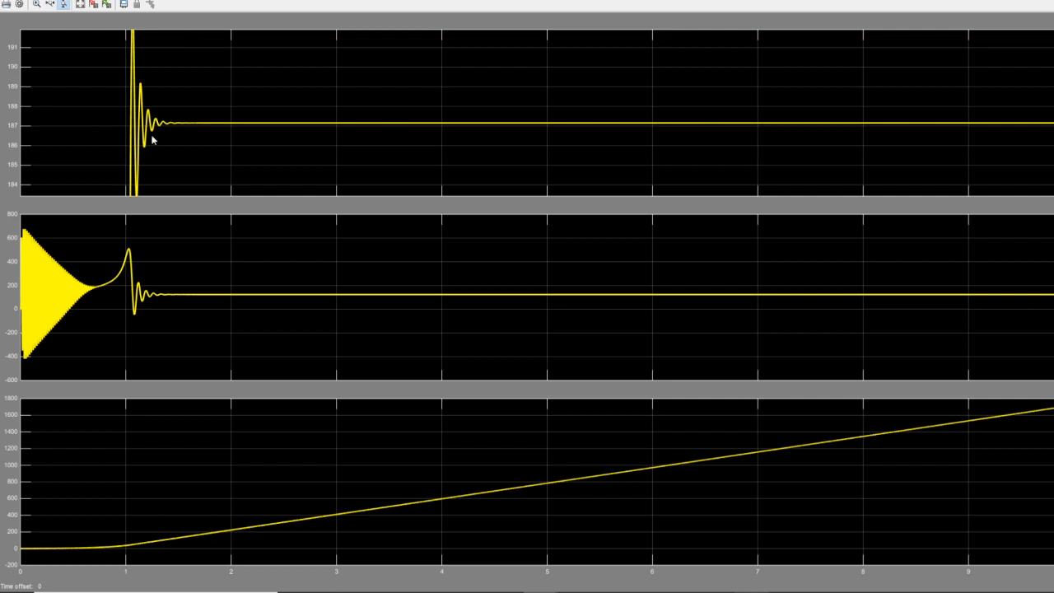
drag(218, 119, 245, 121)
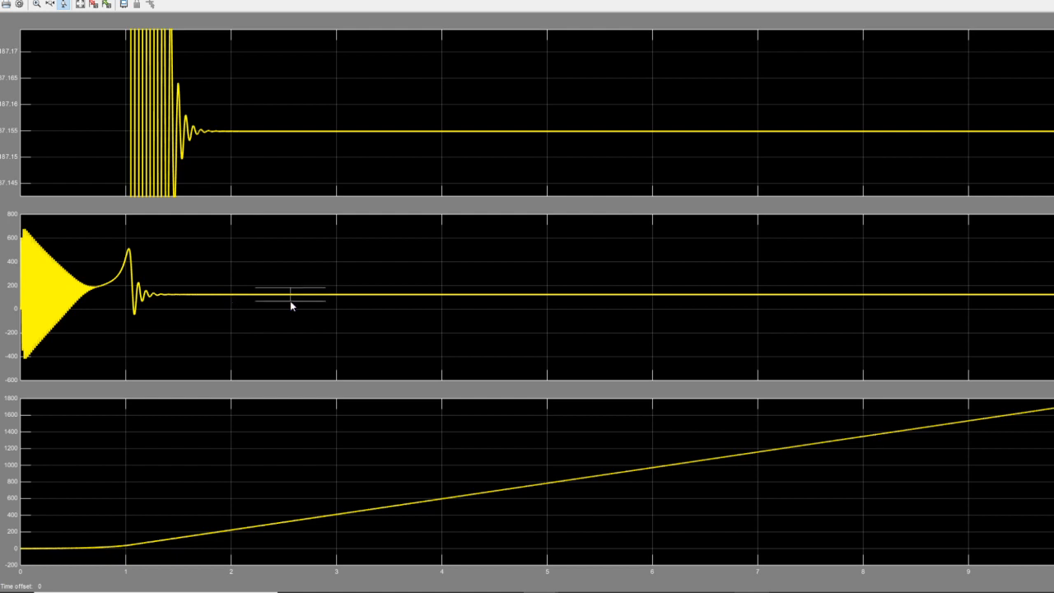
drag(290, 301, 290, 301)
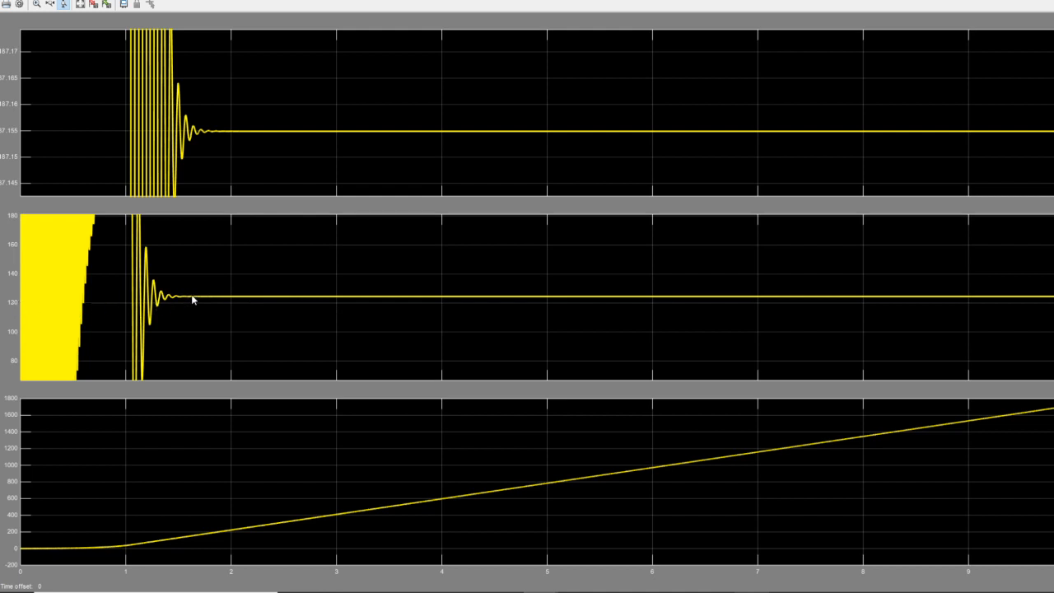
double_click(595, 308)
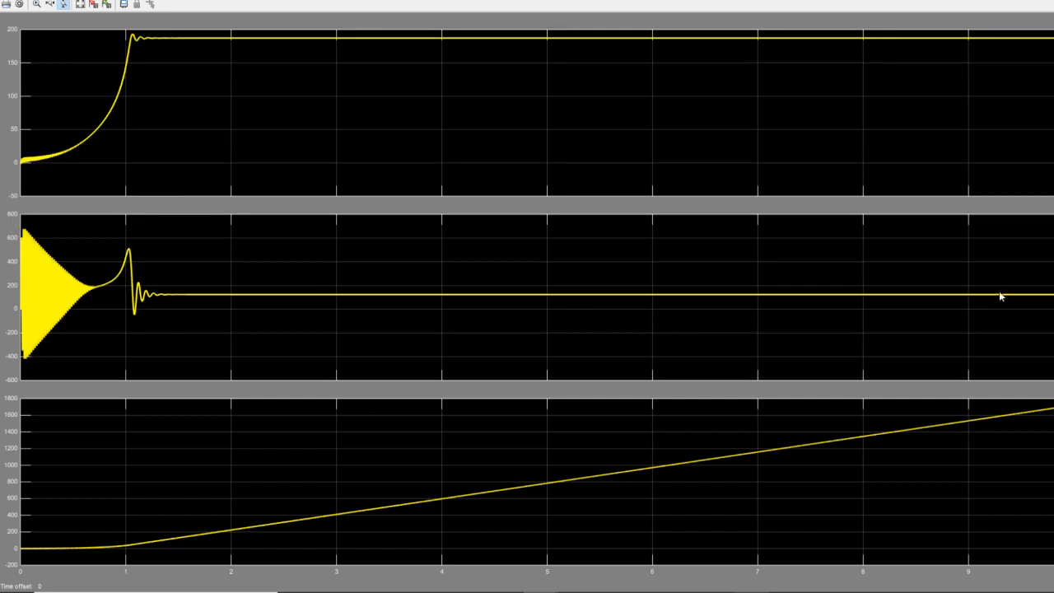
Zoom vertically into Scope9's steady-state torque trace and, in successively finer ranges, its speed trace to read their values
drag(999, 298, 1000, 299)
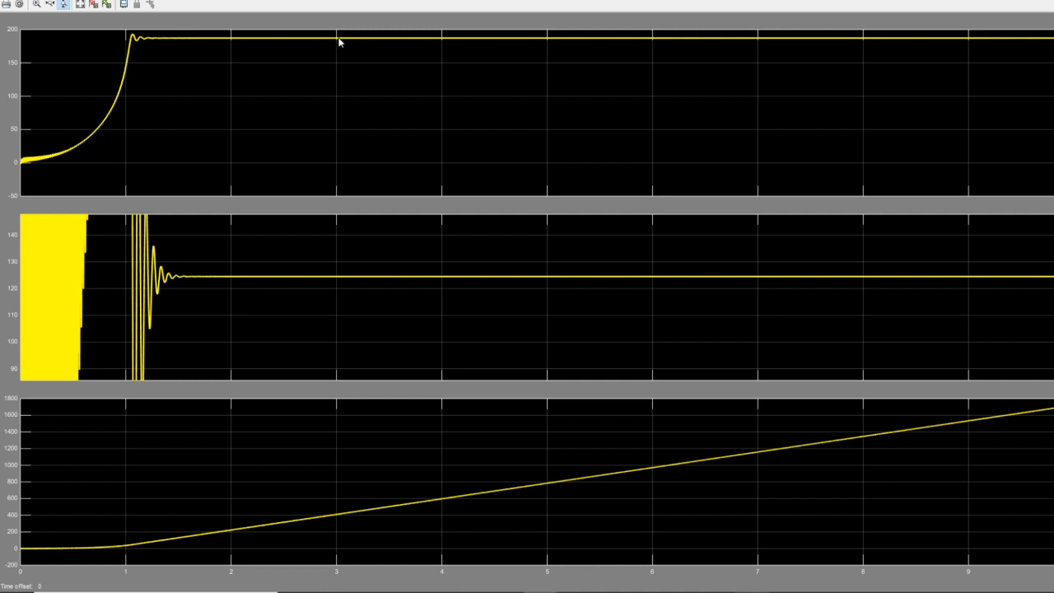
drag(339, 37, 341, 42)
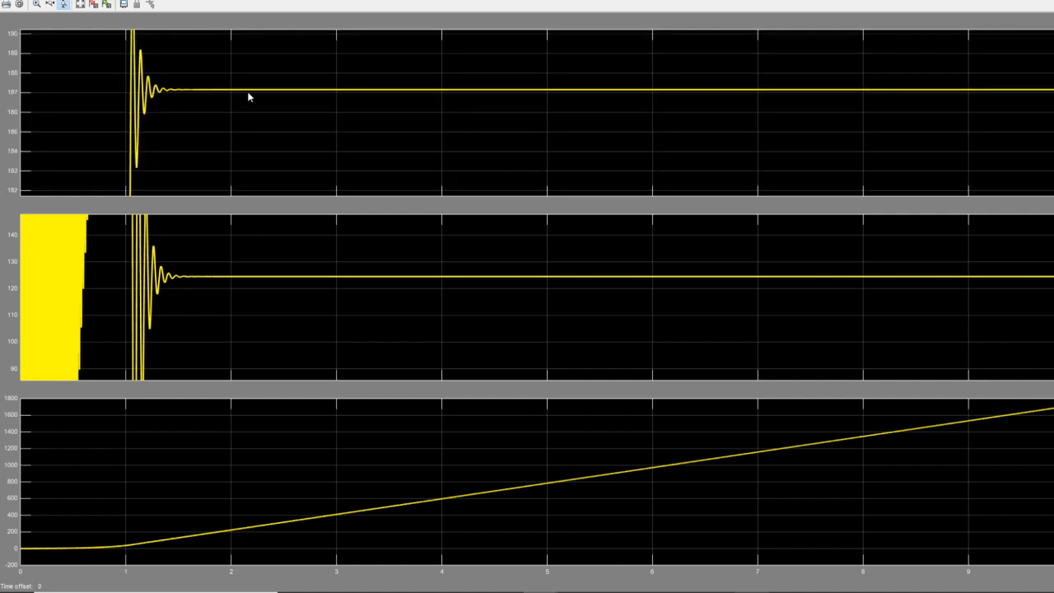
drag(298, 87, 297, 95)
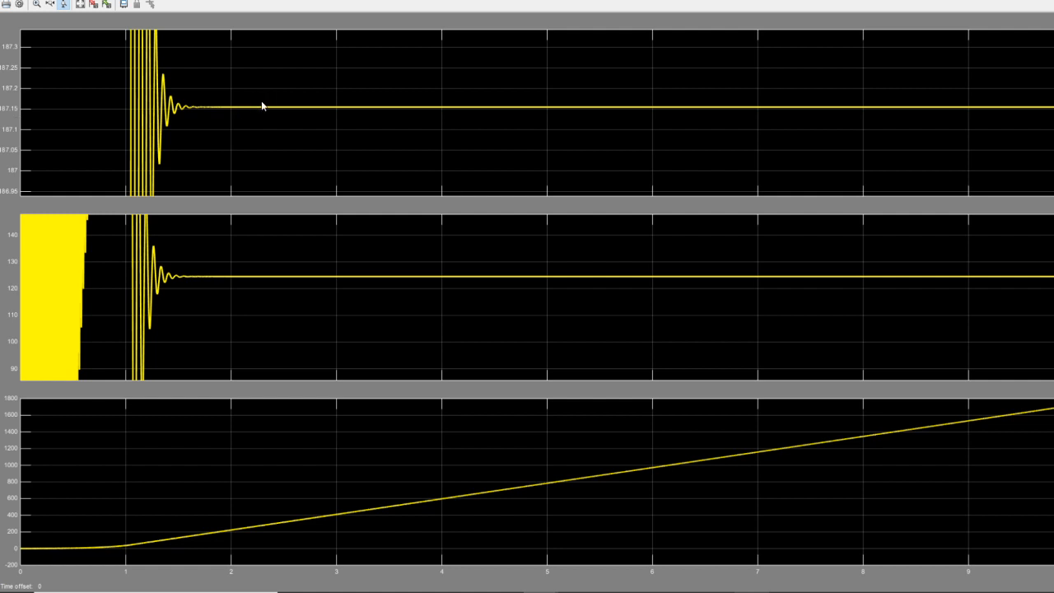
drag(261, 110, 261, 110)
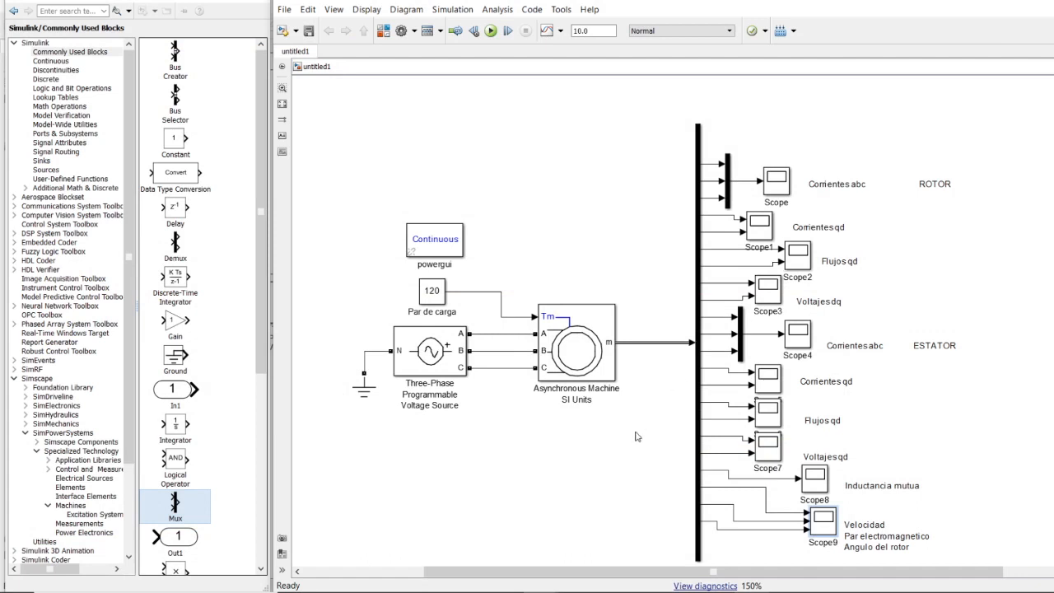
Set the Asynchronous Machine block's reference frame to Synchronous, apply the change and run the 10-second simulation
double_click(579, 365)
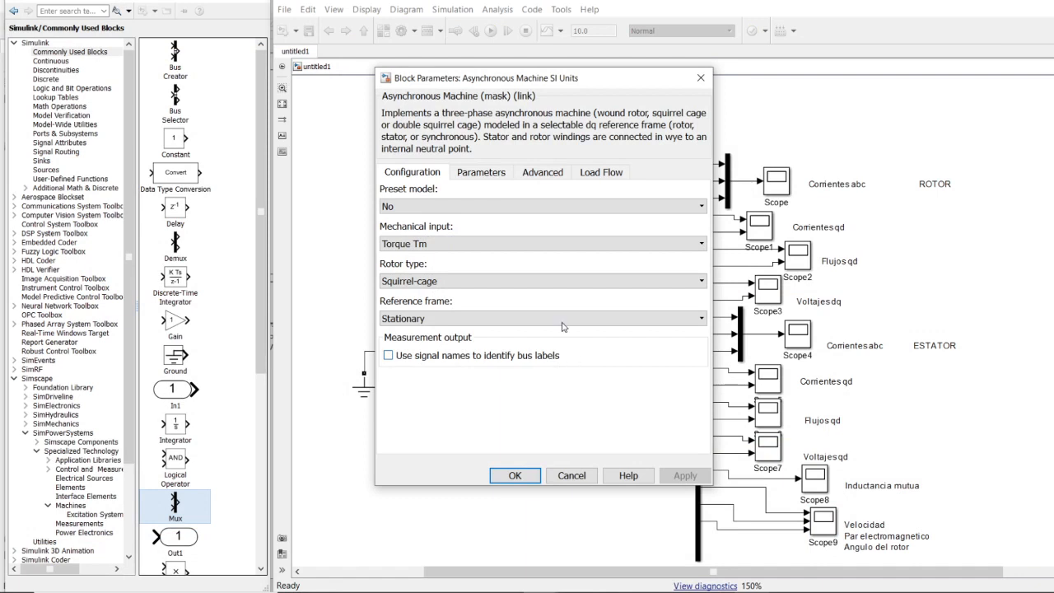
click(563, 320)
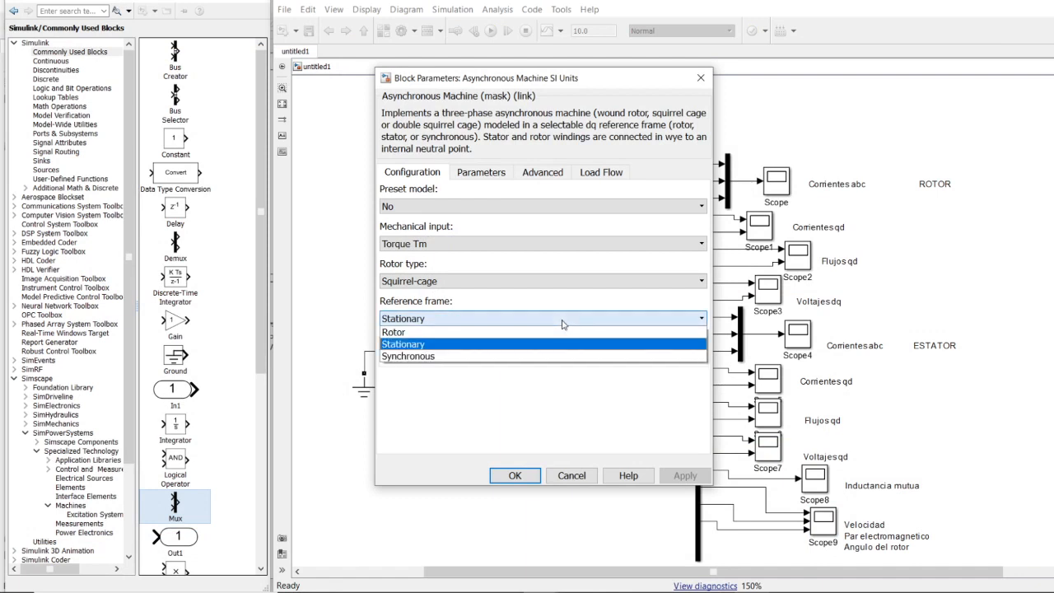
click(520, 357)
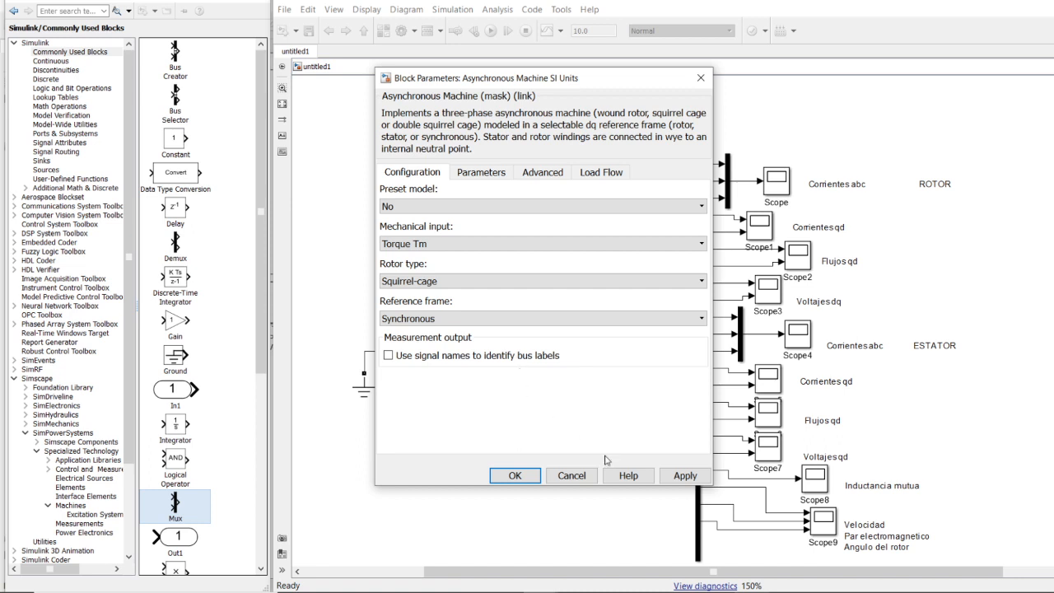
click(685, 476)
click(518, 475)
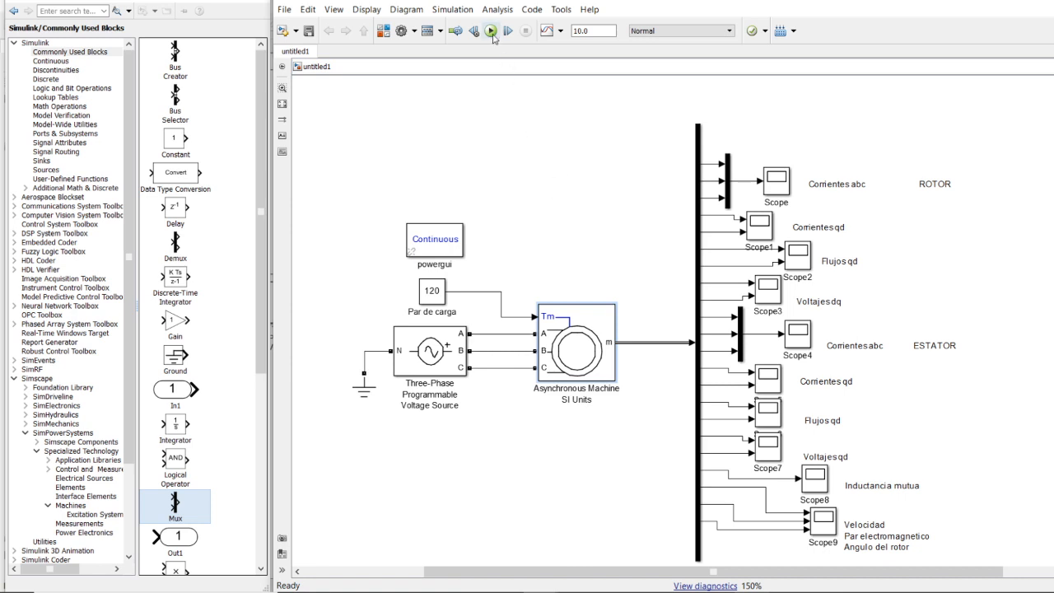
click(490, 31)
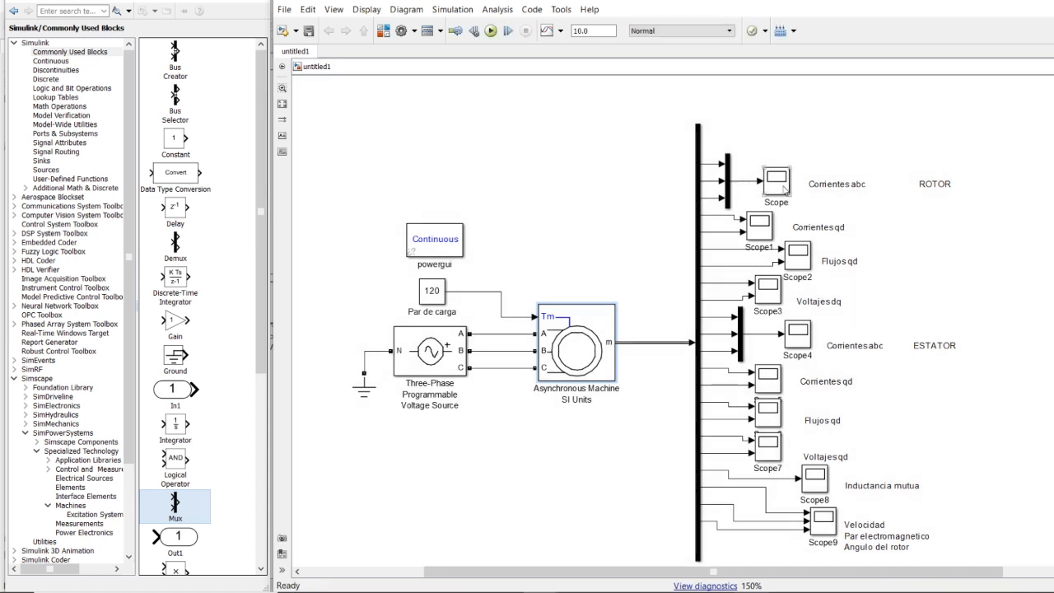
View the rotor abc currents in Scope and autoscale the rotor qd current plots in Scope1
double_click(783, 186)
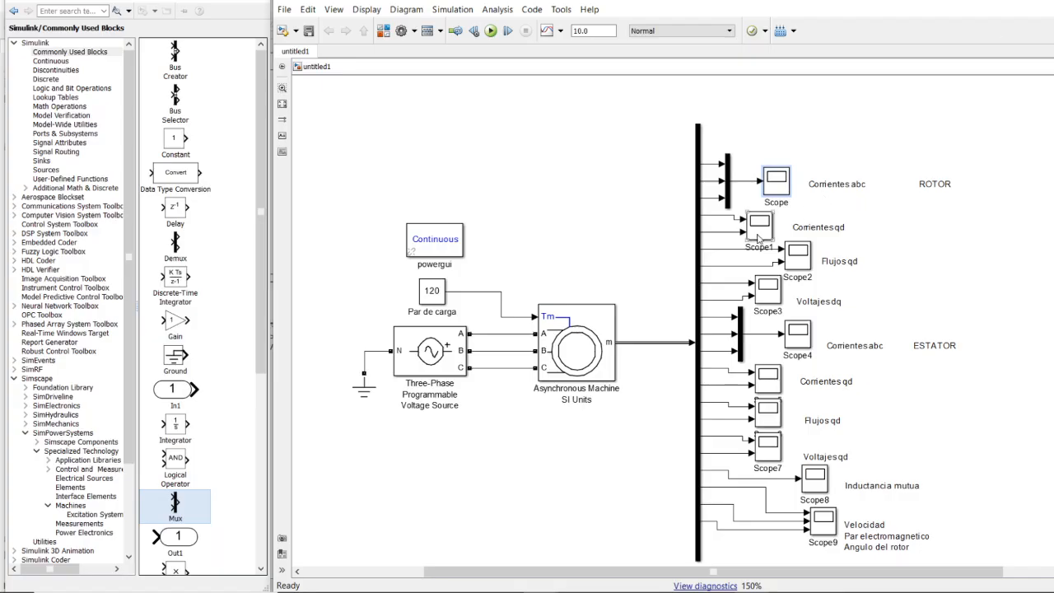
double_click(758, 232)
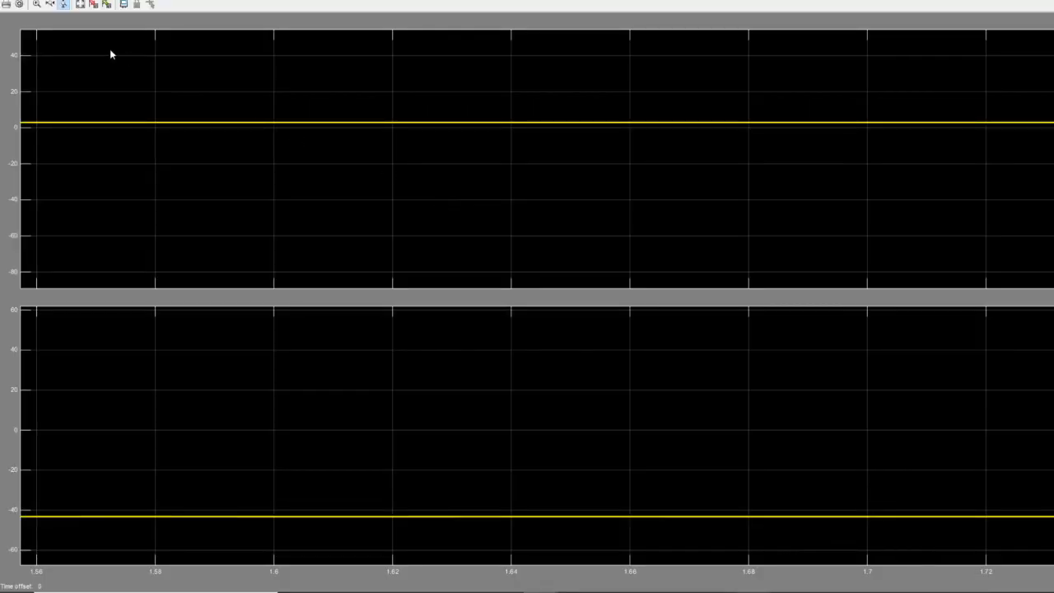
click(80, 5)
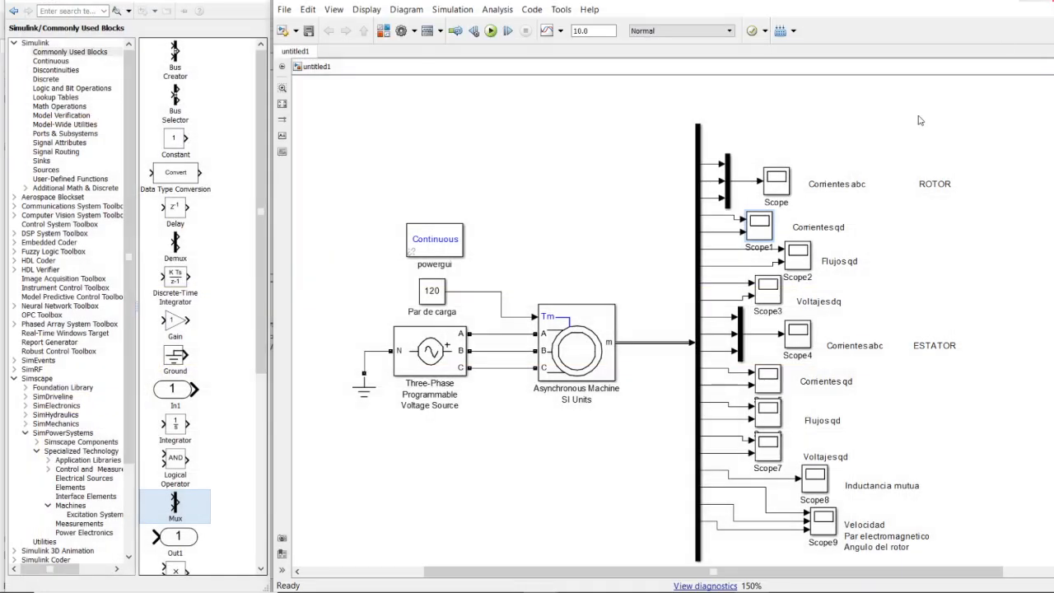
Autoscale and examine the rotor qd fluxes in Scope2, and view the rotor qd voltages in Scope3
double_click(796, 261)
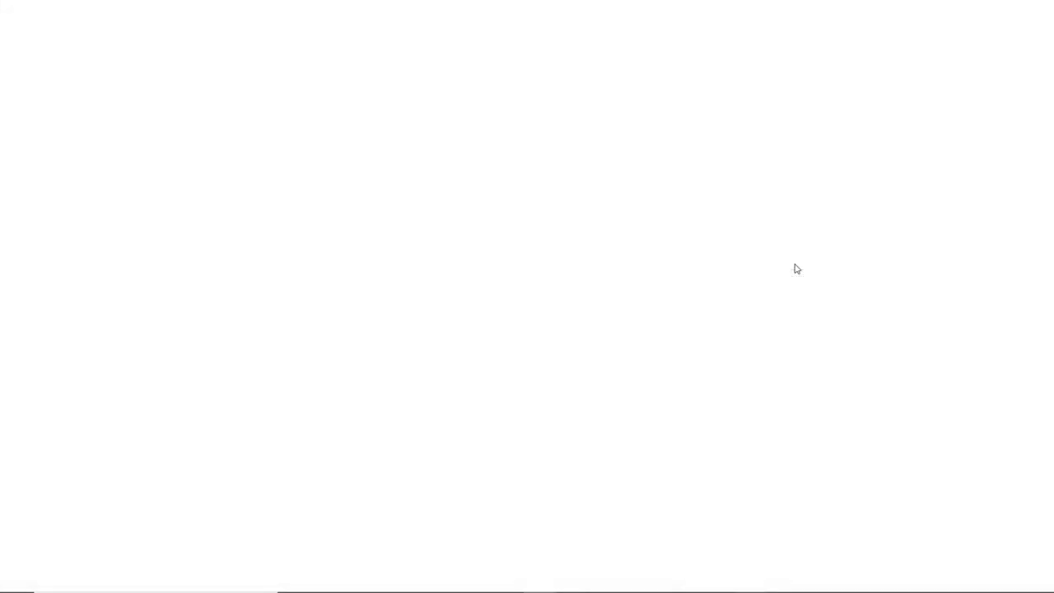
click(80, 5)
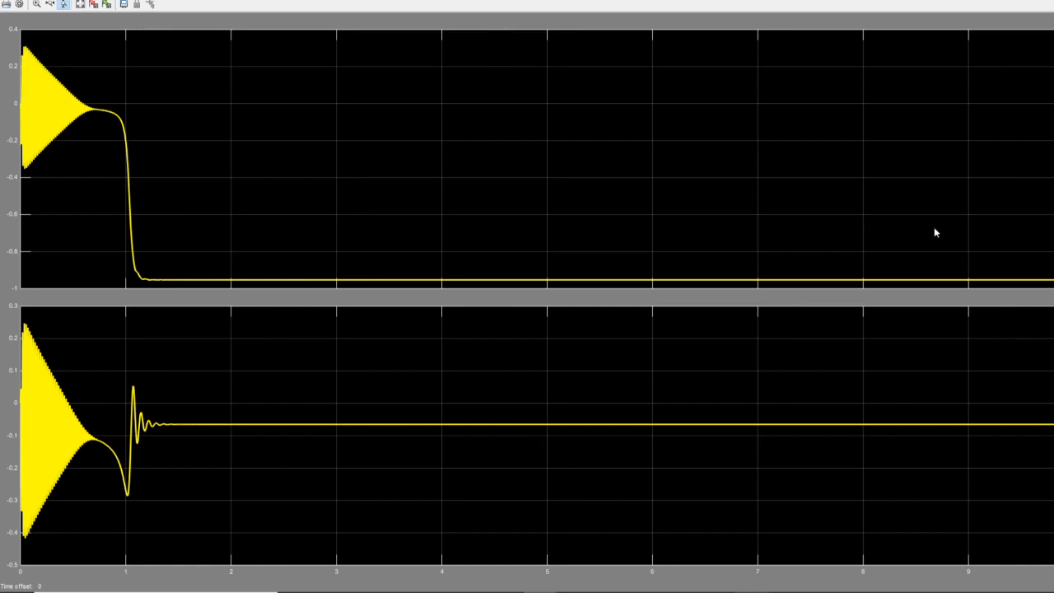
click(1053, 0)
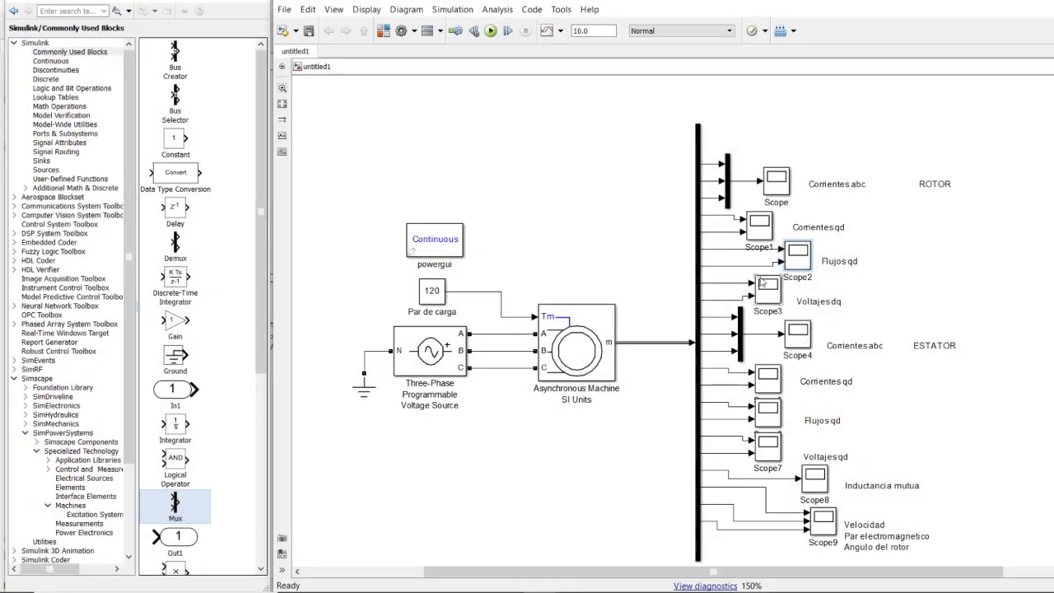
double_click(764, 290)
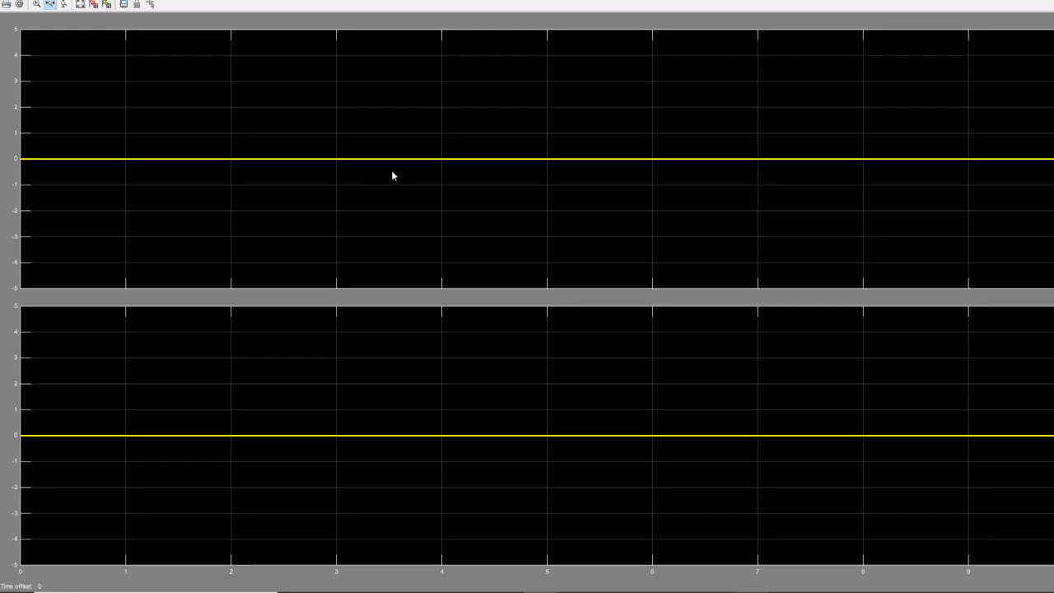
click(1053, 0)
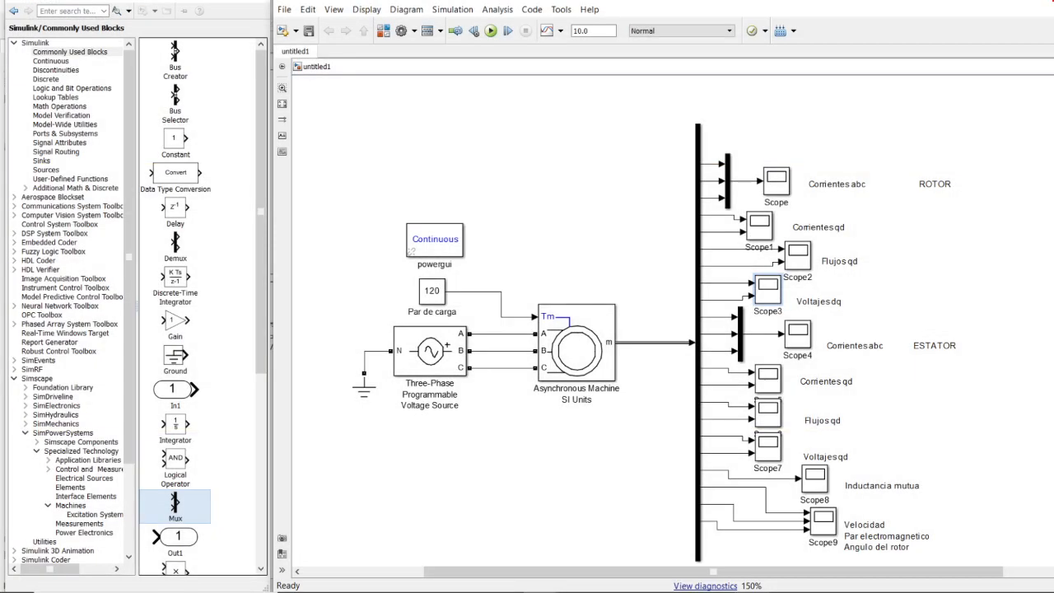
Autoscale and examine the stator qd current plots, and view the stator qd fluxes in a maximized Scope6 window
double_click(770, 386)
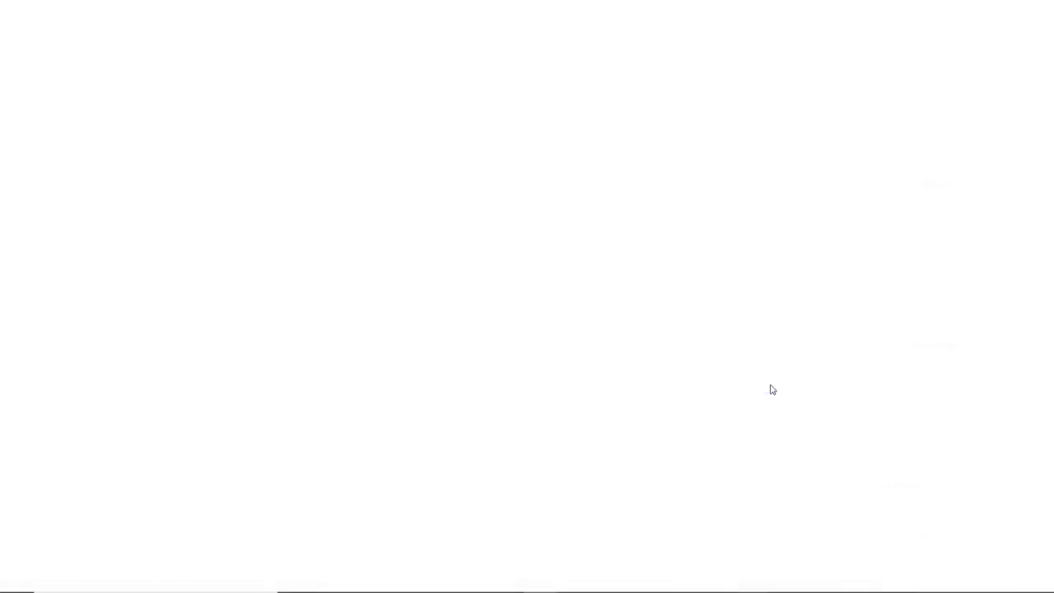
click(80, 6)
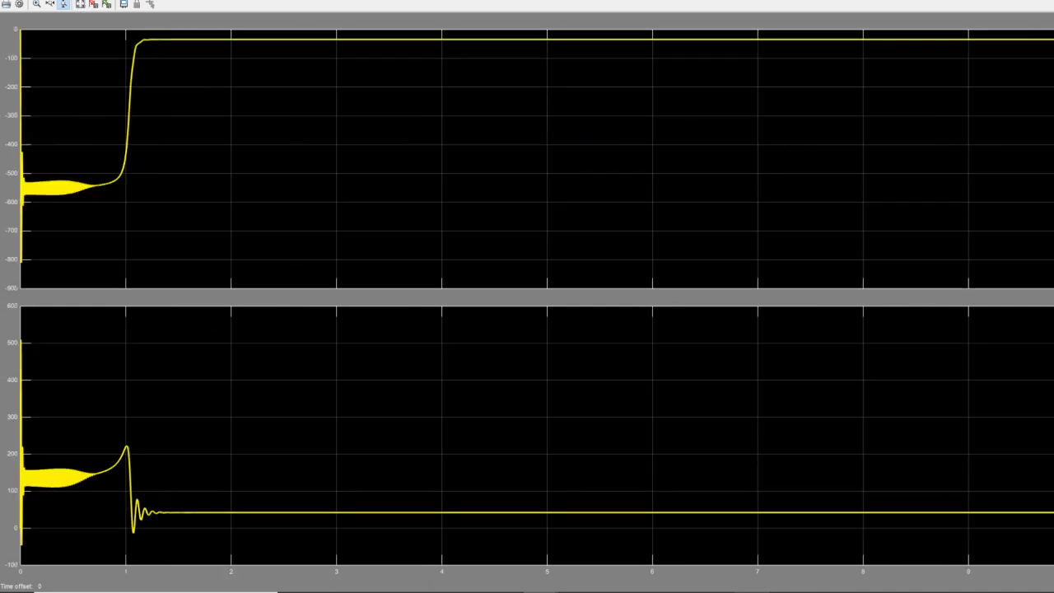
click(1044, 0)
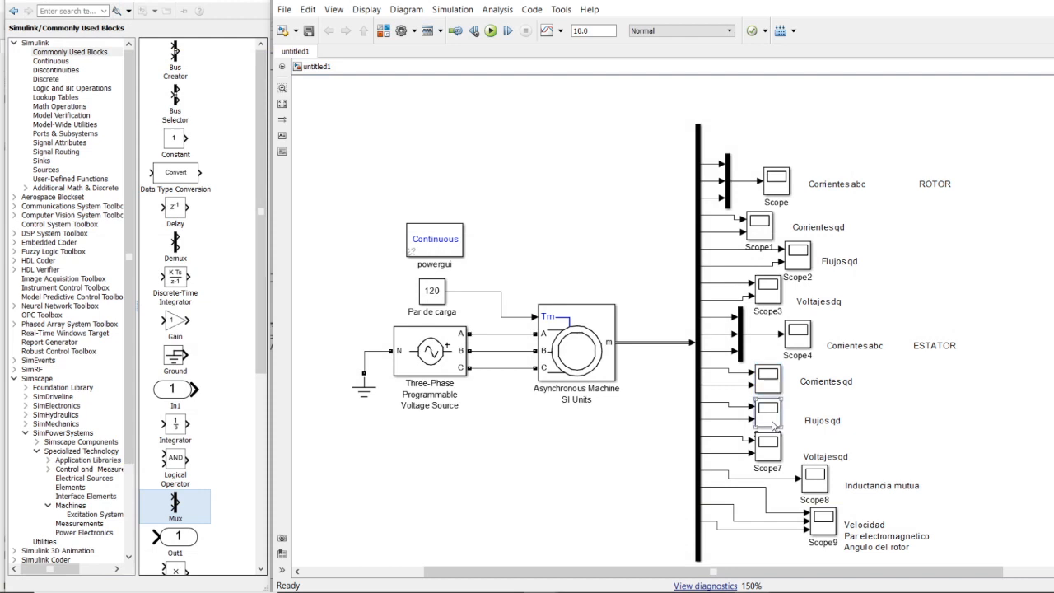
double_click(773, 421)
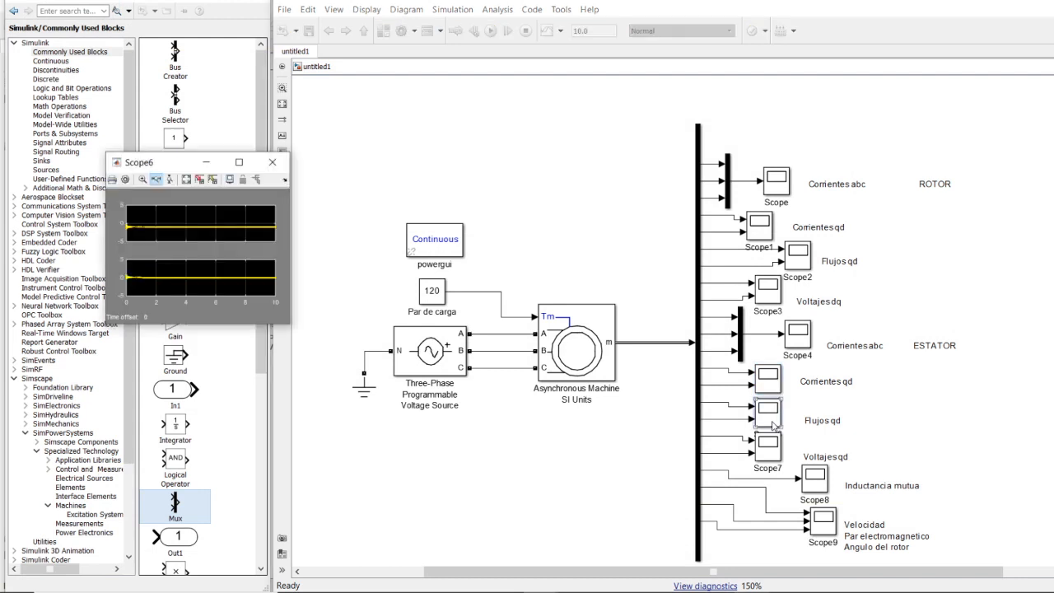
click(212, 178)
click(240, 163)
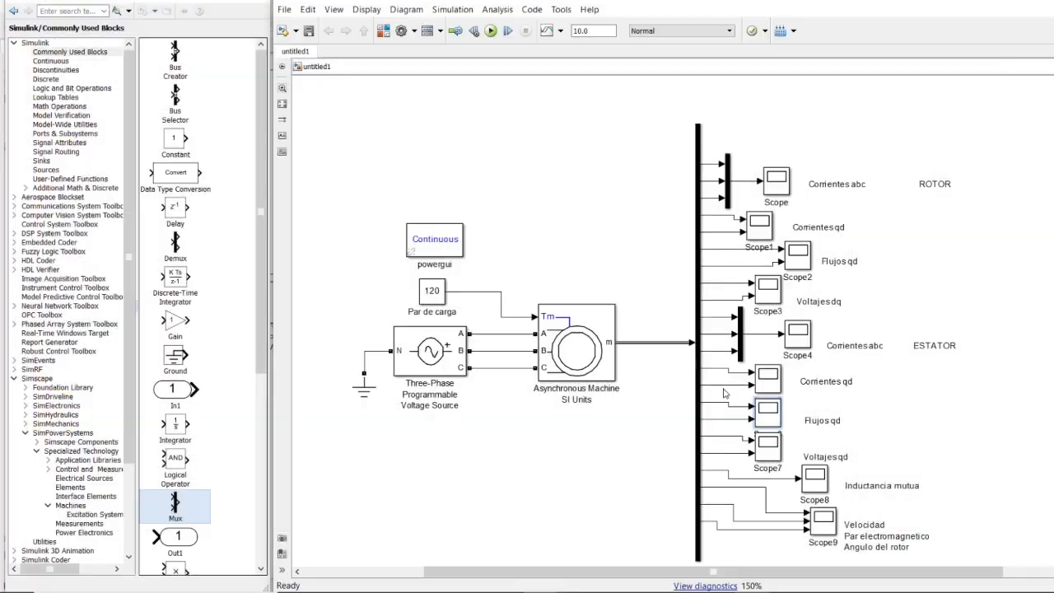
Autoscale the stator qd voltages in Scope7 and switch to vertical zoom, and open Scope9 to review the mechanical signals
double_click(778, 453)
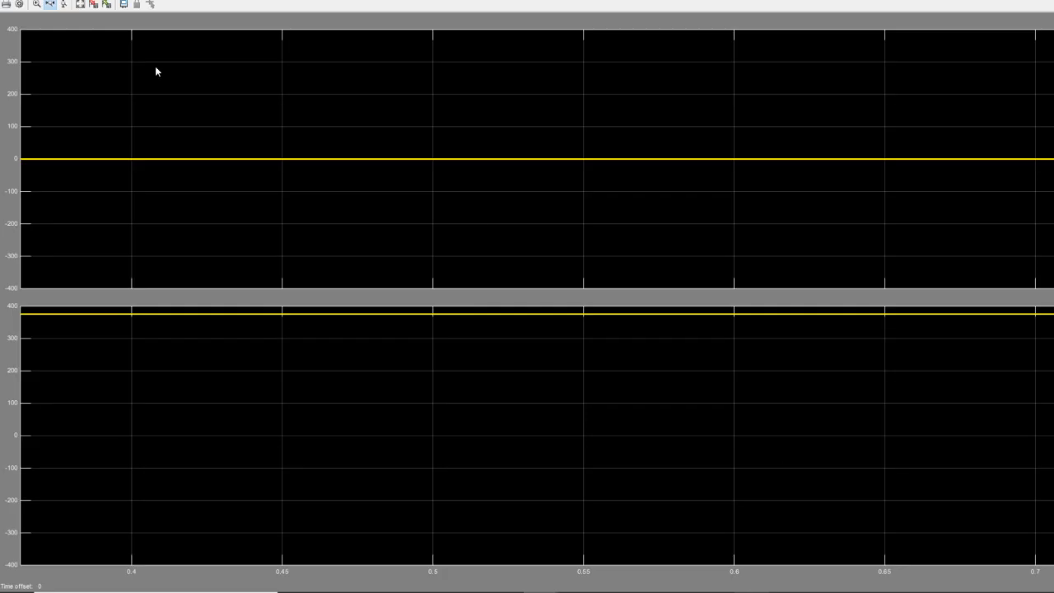
click(82, 5)
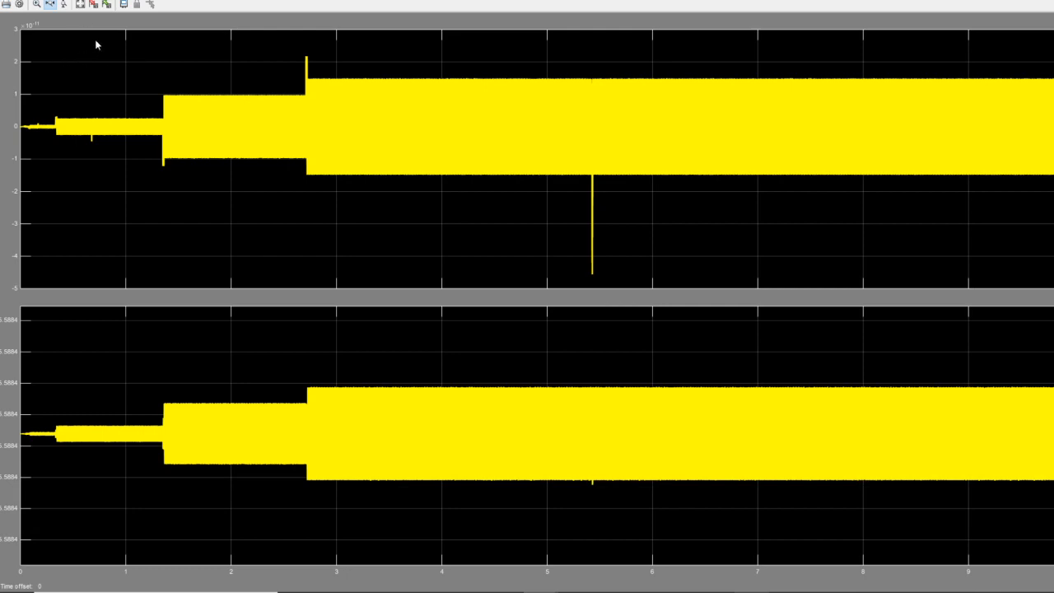
click(64, 4)
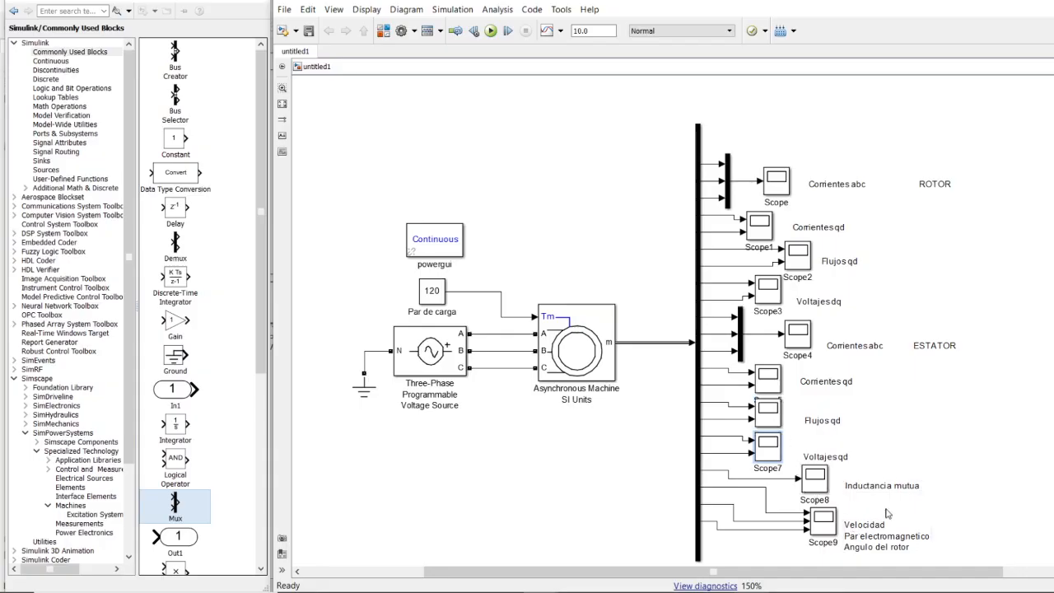
double_click(817, 531)
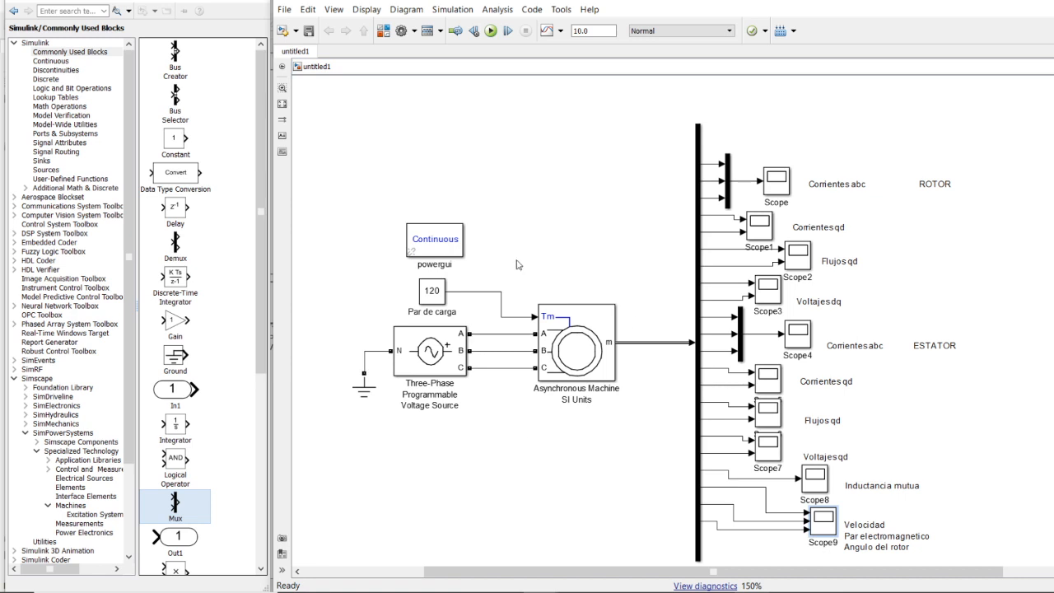
Select the powergui block in the model
click(442, 252)
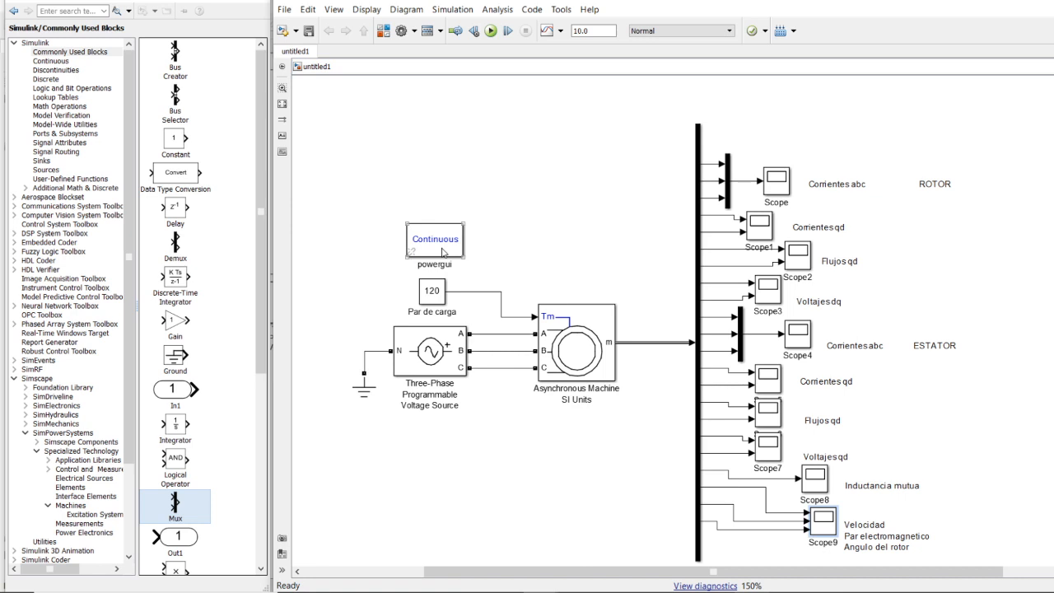